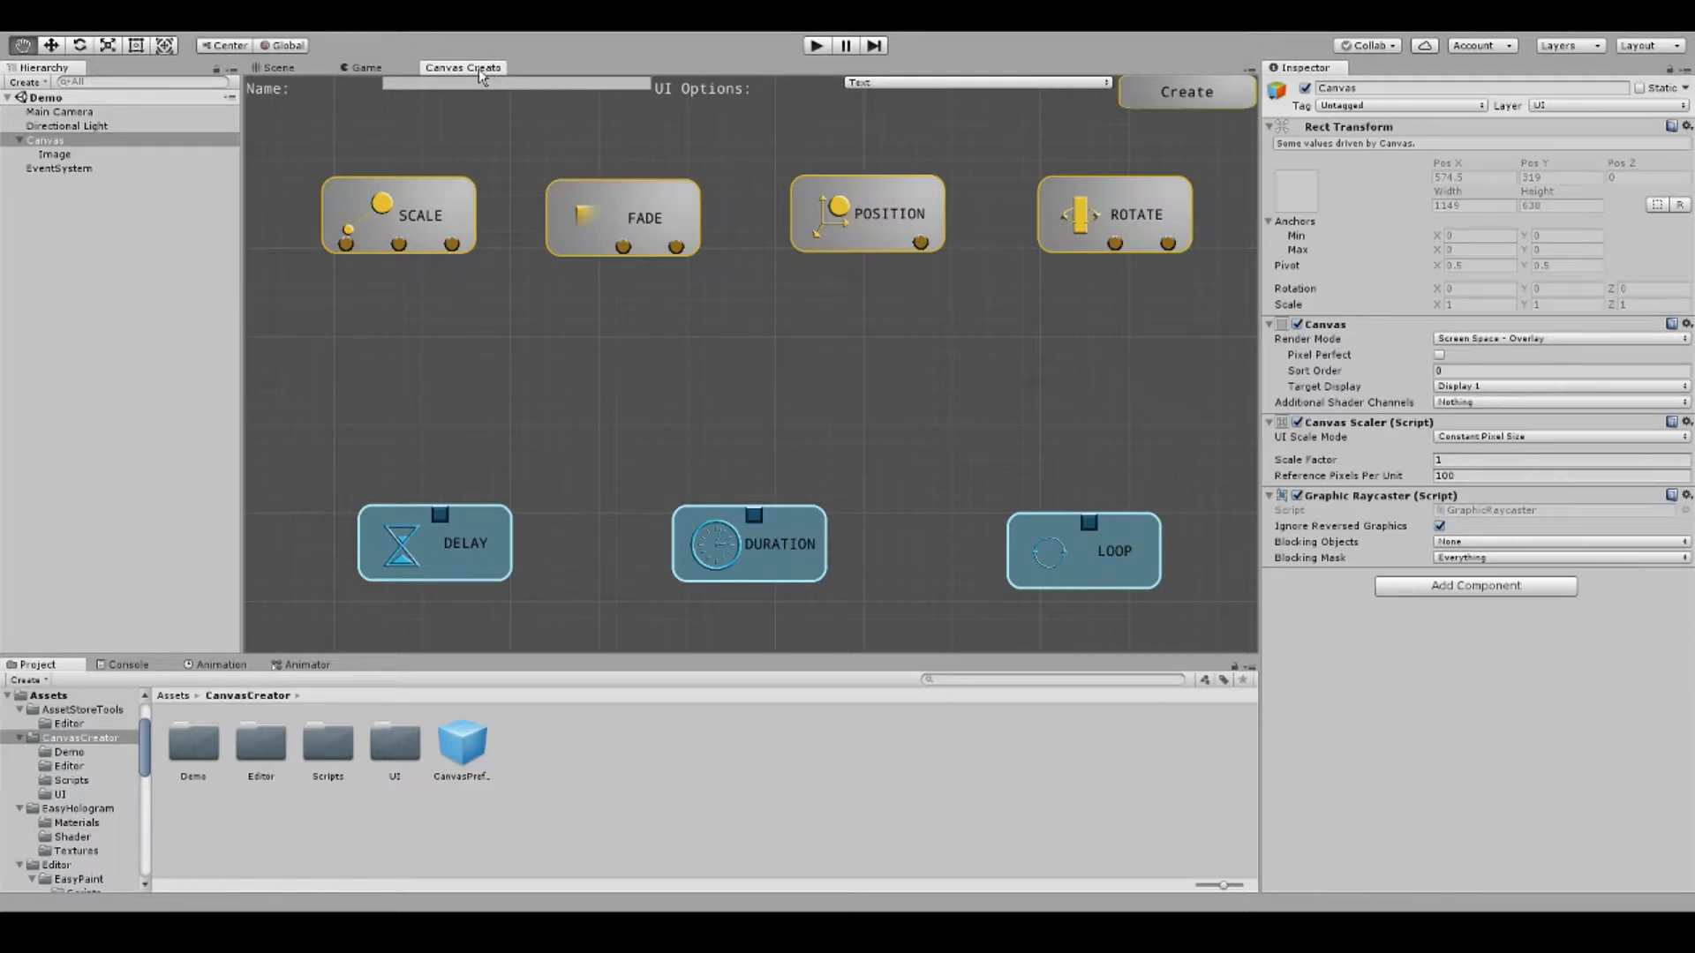
Move the Scale, Fade, Position and Rotate nodes lower in the graph, and shift the Delay node further left.
{"action": "left_click_drag", "start_coordinate": [309, 276], "coordinate": [534, 333]}
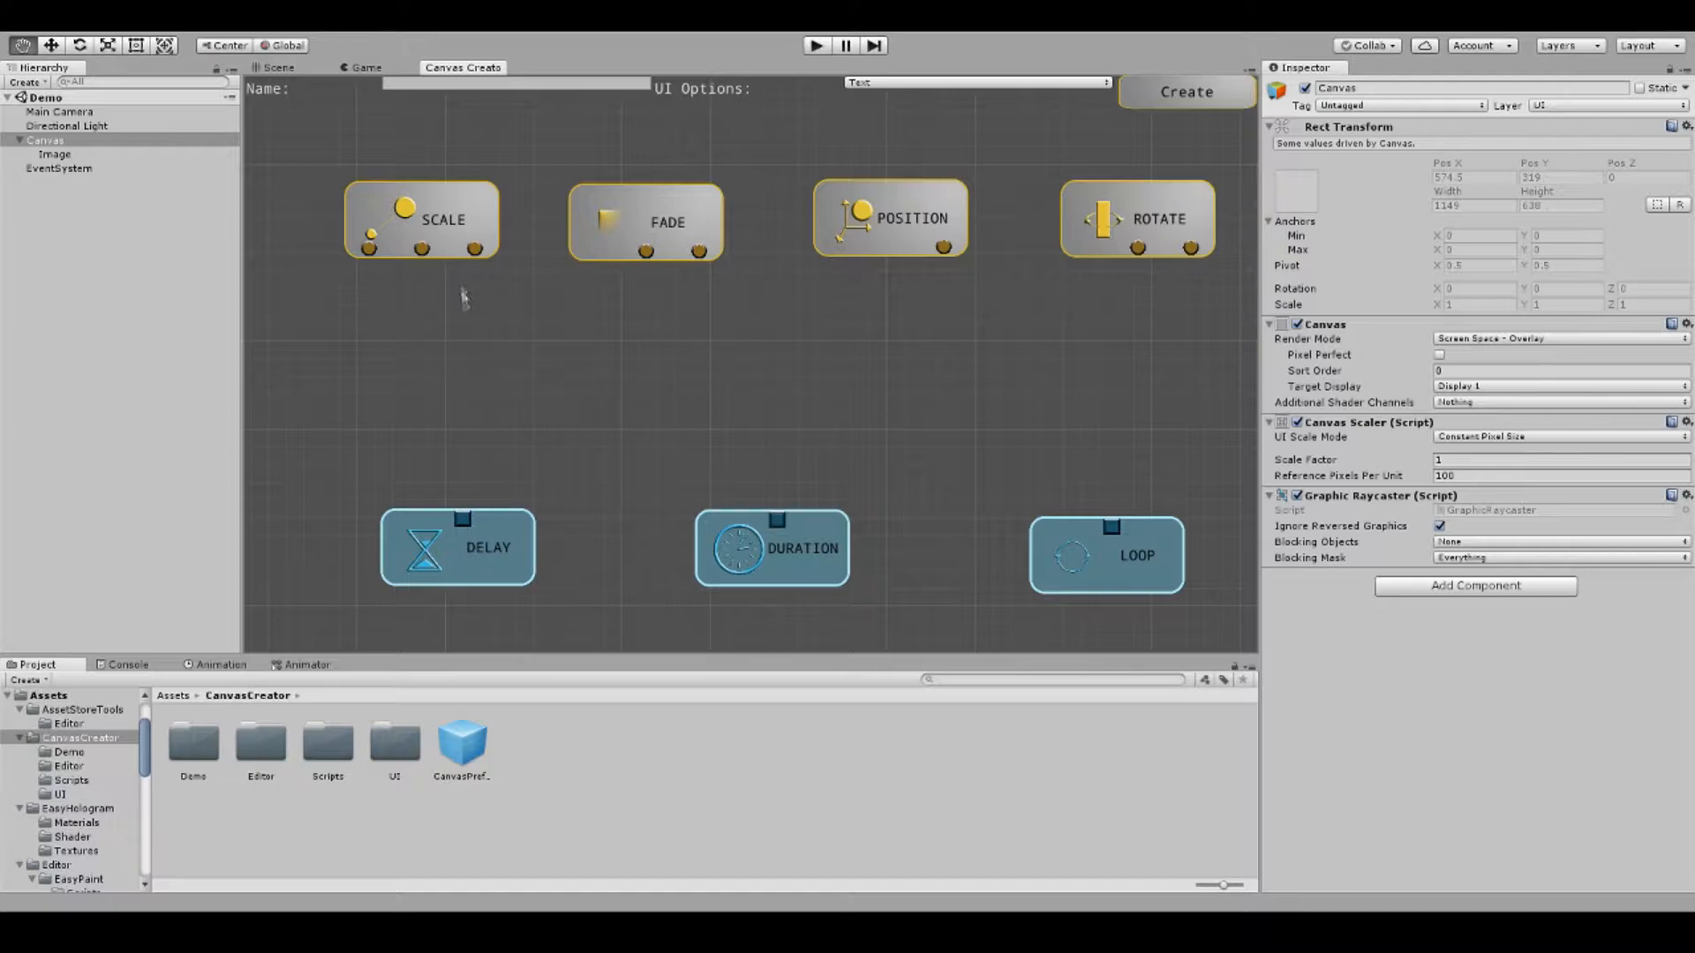
{"action": "left_click_drag", "start_coordinate": [454, 549], "coordinate": [411, 479]}
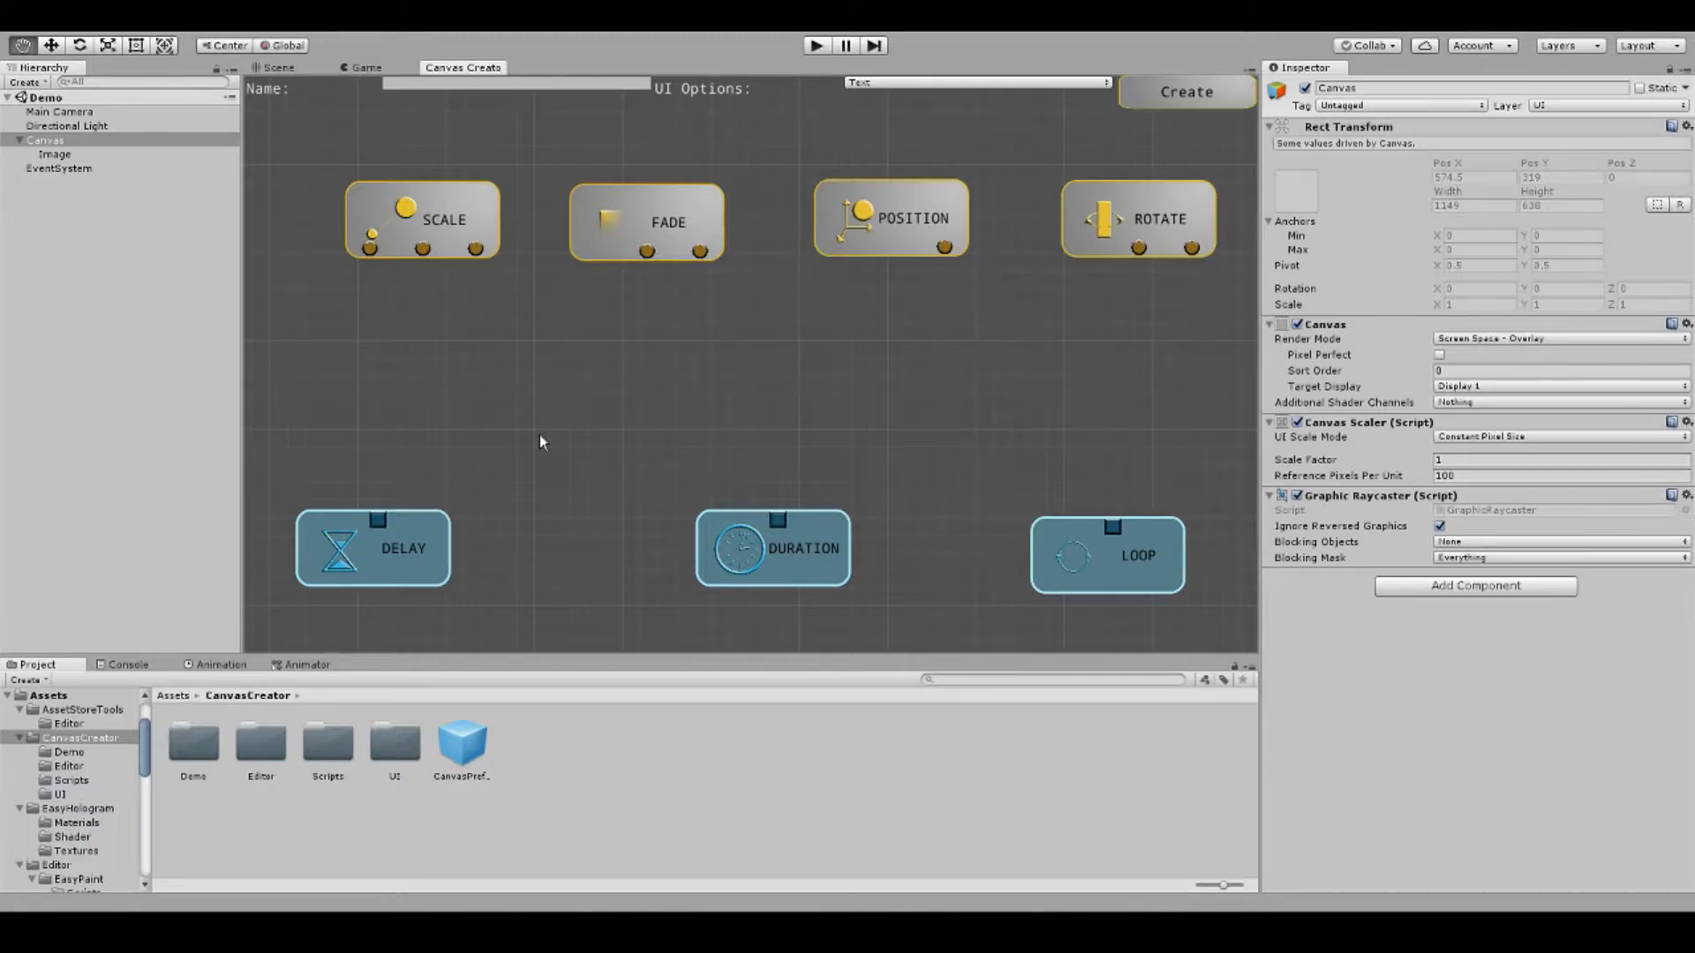
{"action": "left_click_drag", "start_coordinate": [591, 226], "coordinate": [612, 287]}
{"action": "left_click_drag", "start_coordinate": [463, 196], "coordinate": [458, 242]}
{"action": "left_click_drag", "start_coordinate": [846, 223], "coordinate": [862, 282]}
{"action": "left_click_drag", "start_coordinate": [1074, 239], "coordinate": [1084, 287]}
{"action": "left_click_drag", "start_coordinate": [512, 255], "coordinate": [535, 291]}
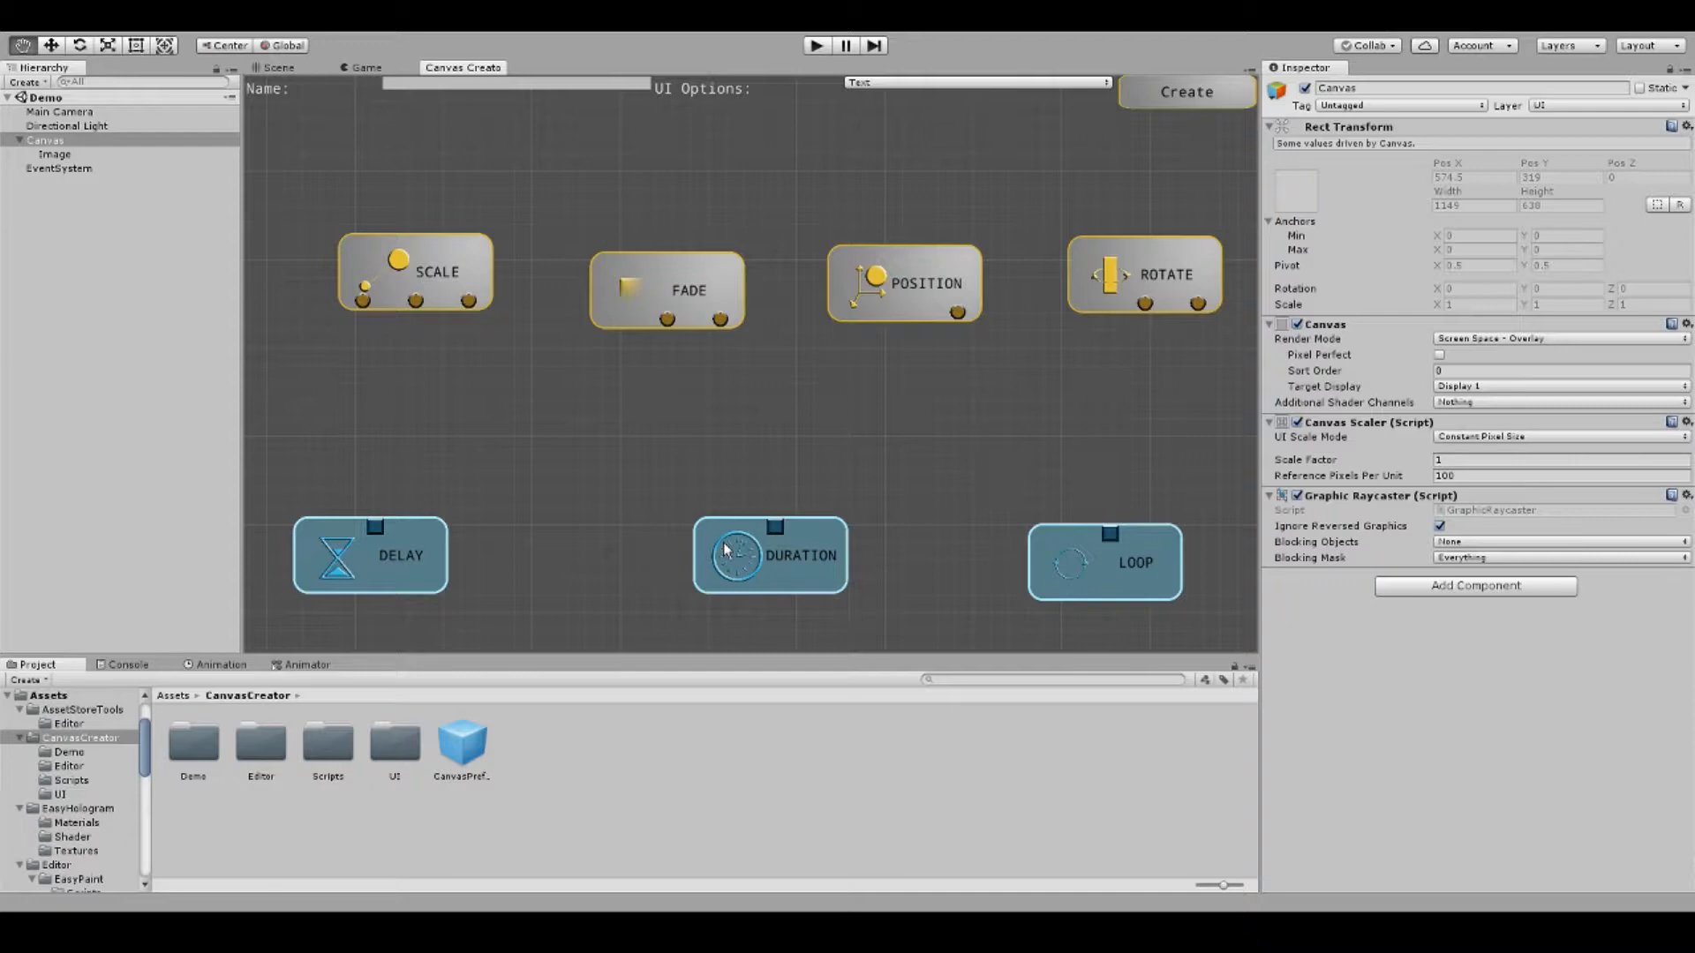
{"action": "left_click_drag", "start_coordinate": [662, 264], "coordinate": [618, 253]}
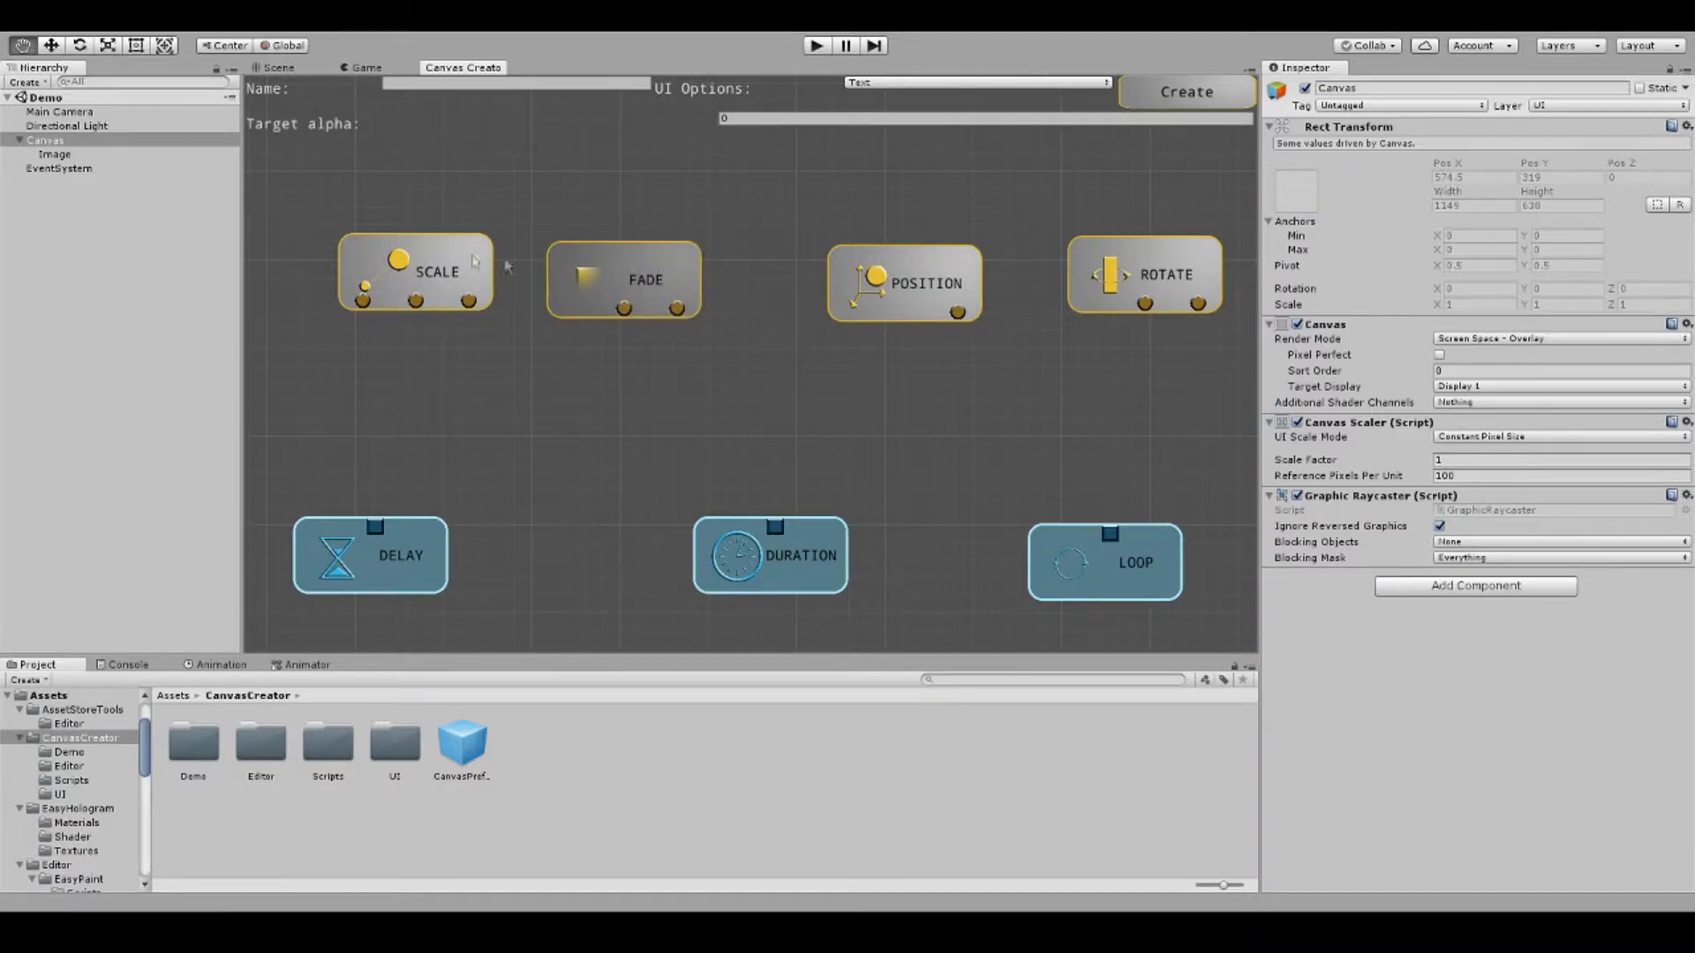
Replace the Position node with a second Scale node and the Rotate node with a second Fade node, raising the Delay and Duration nodes.
{"action": "left_click", "coordinate": [855, 366]}
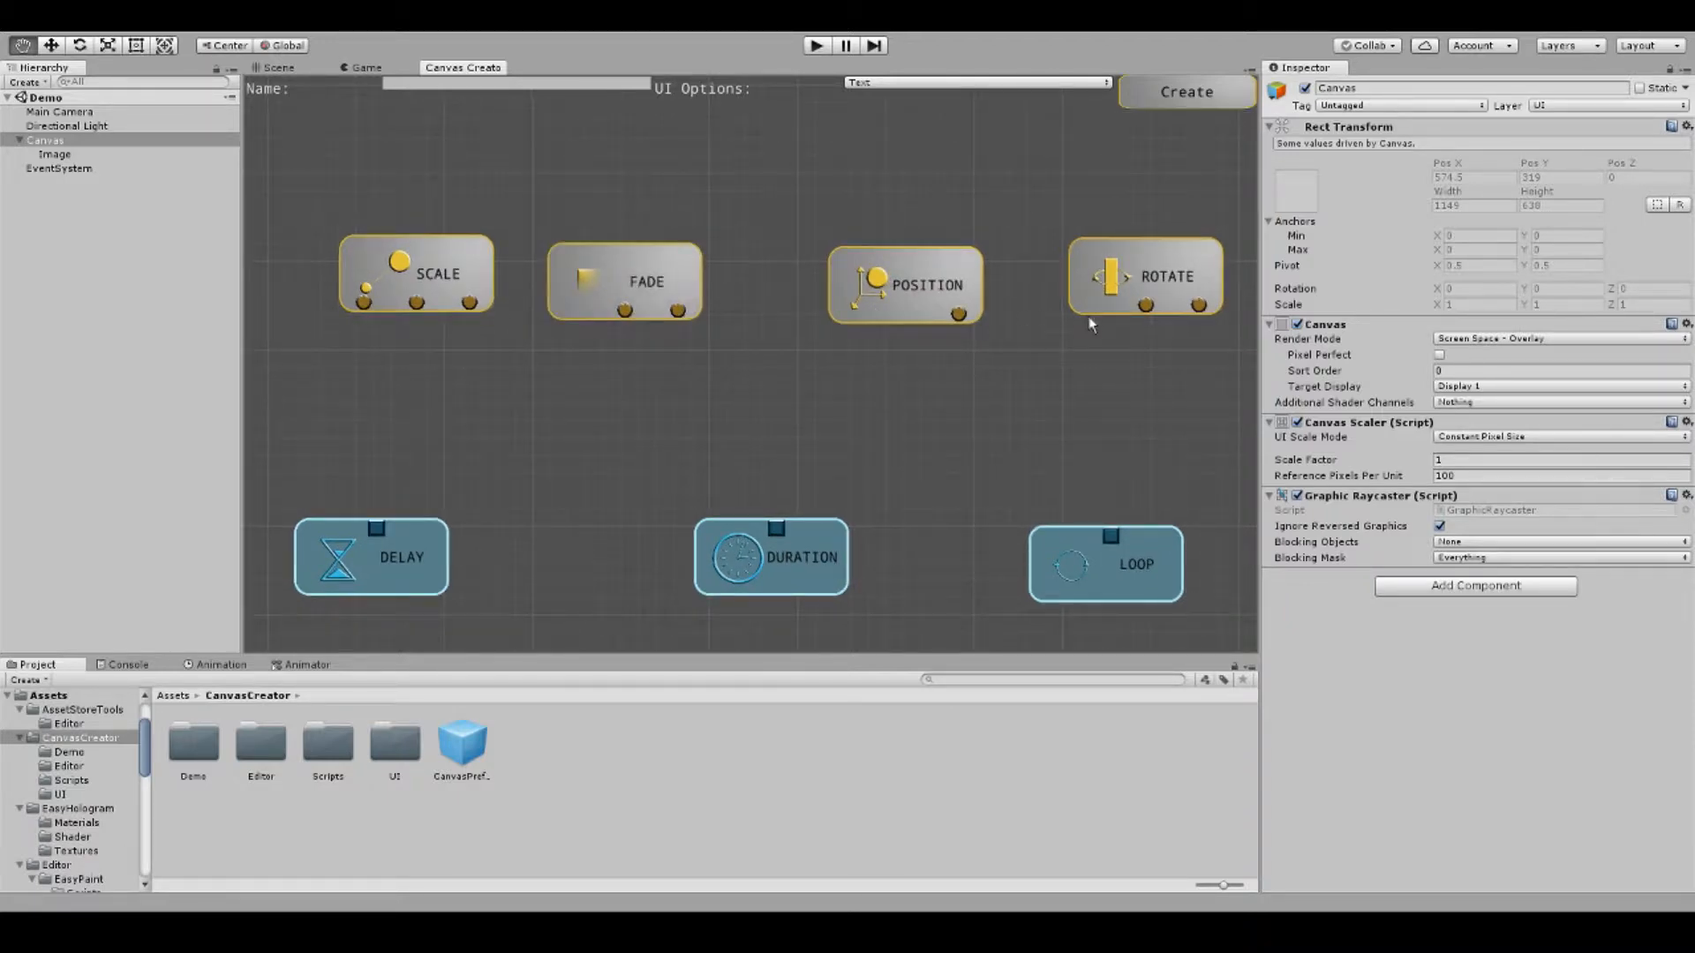
{"action": "left_click", "coordinate": [1105, 272]}
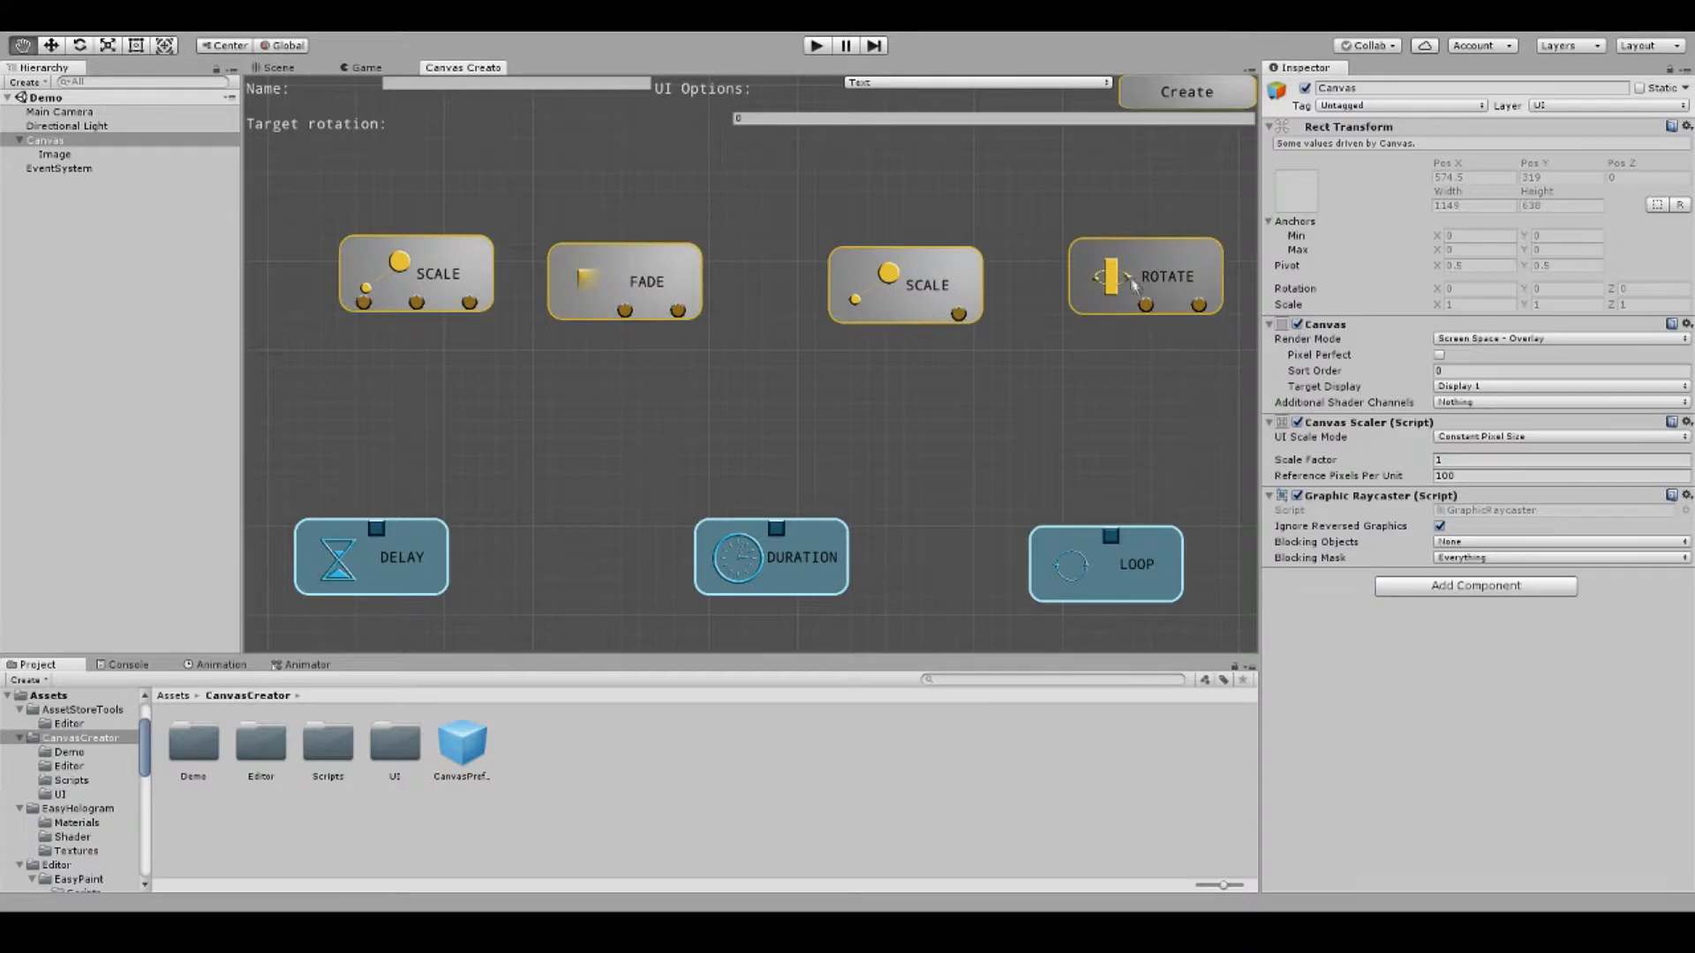
{"action": "left_click", "coordinate": [1295, 314]}
{"action": "left_click_drag", "start_coordinate": [1158, 272], "coordinate": [1121, 280]}
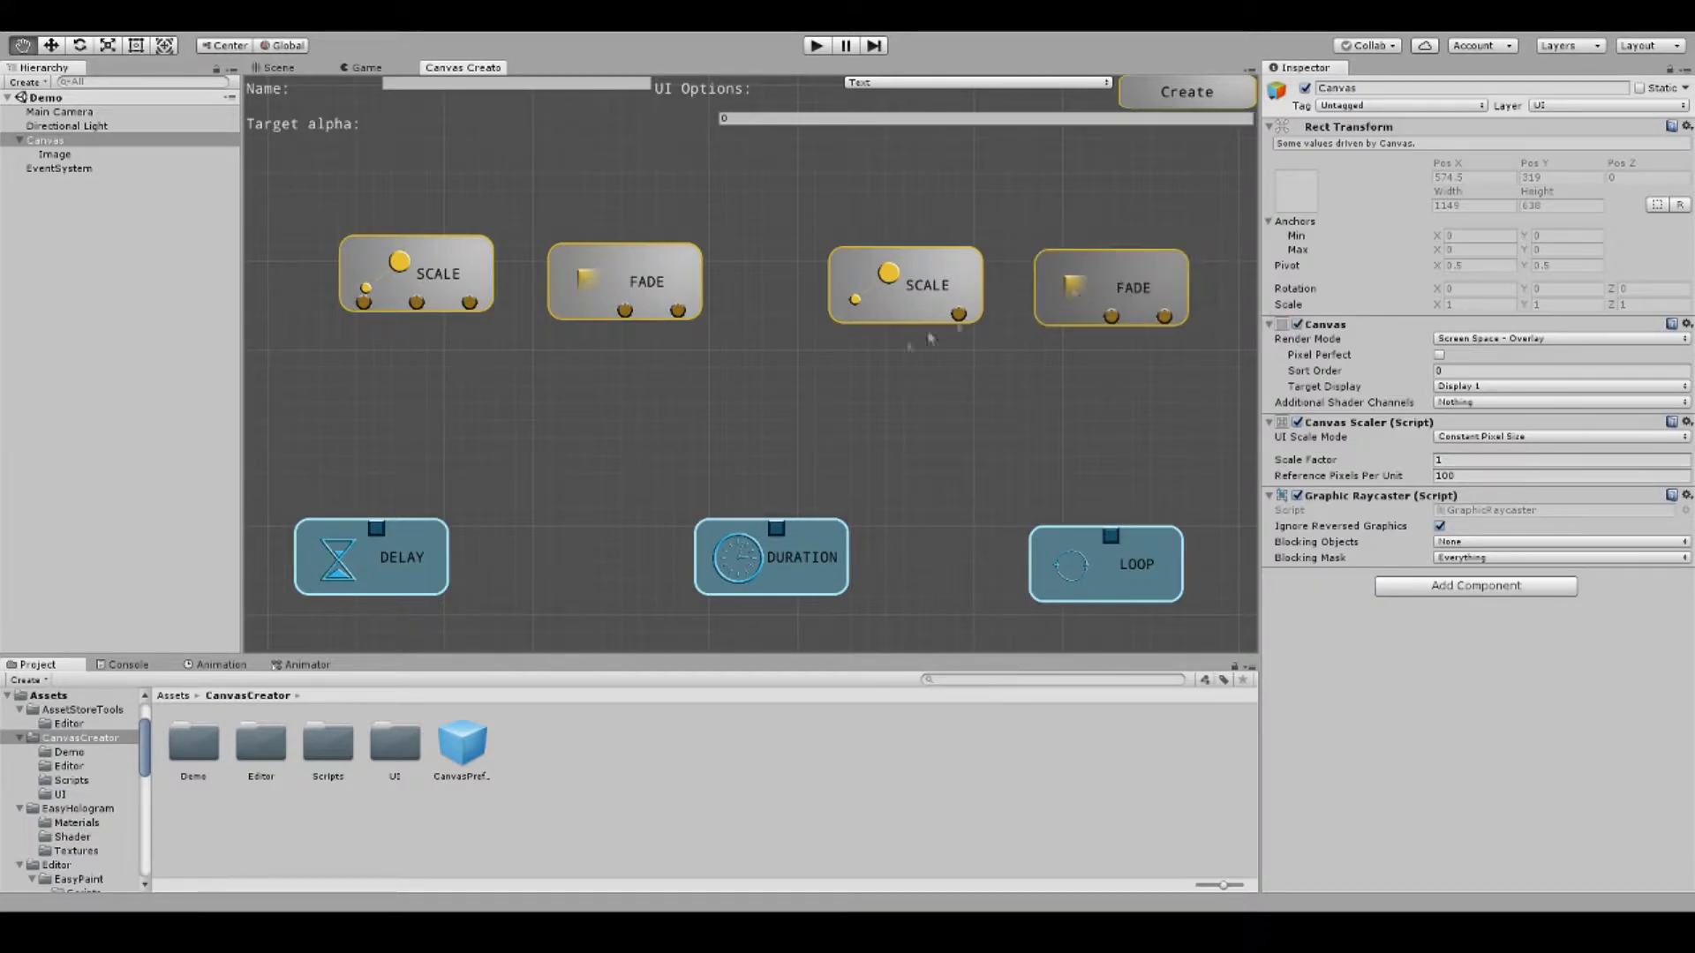
{"action": "left_click_drag", "start_coordinate": [383, 590], "coordinate": [367, 523]}
{"action": "left_click_drag", "start_coordinate": [765, 556], "coordinate": [758, 528]}
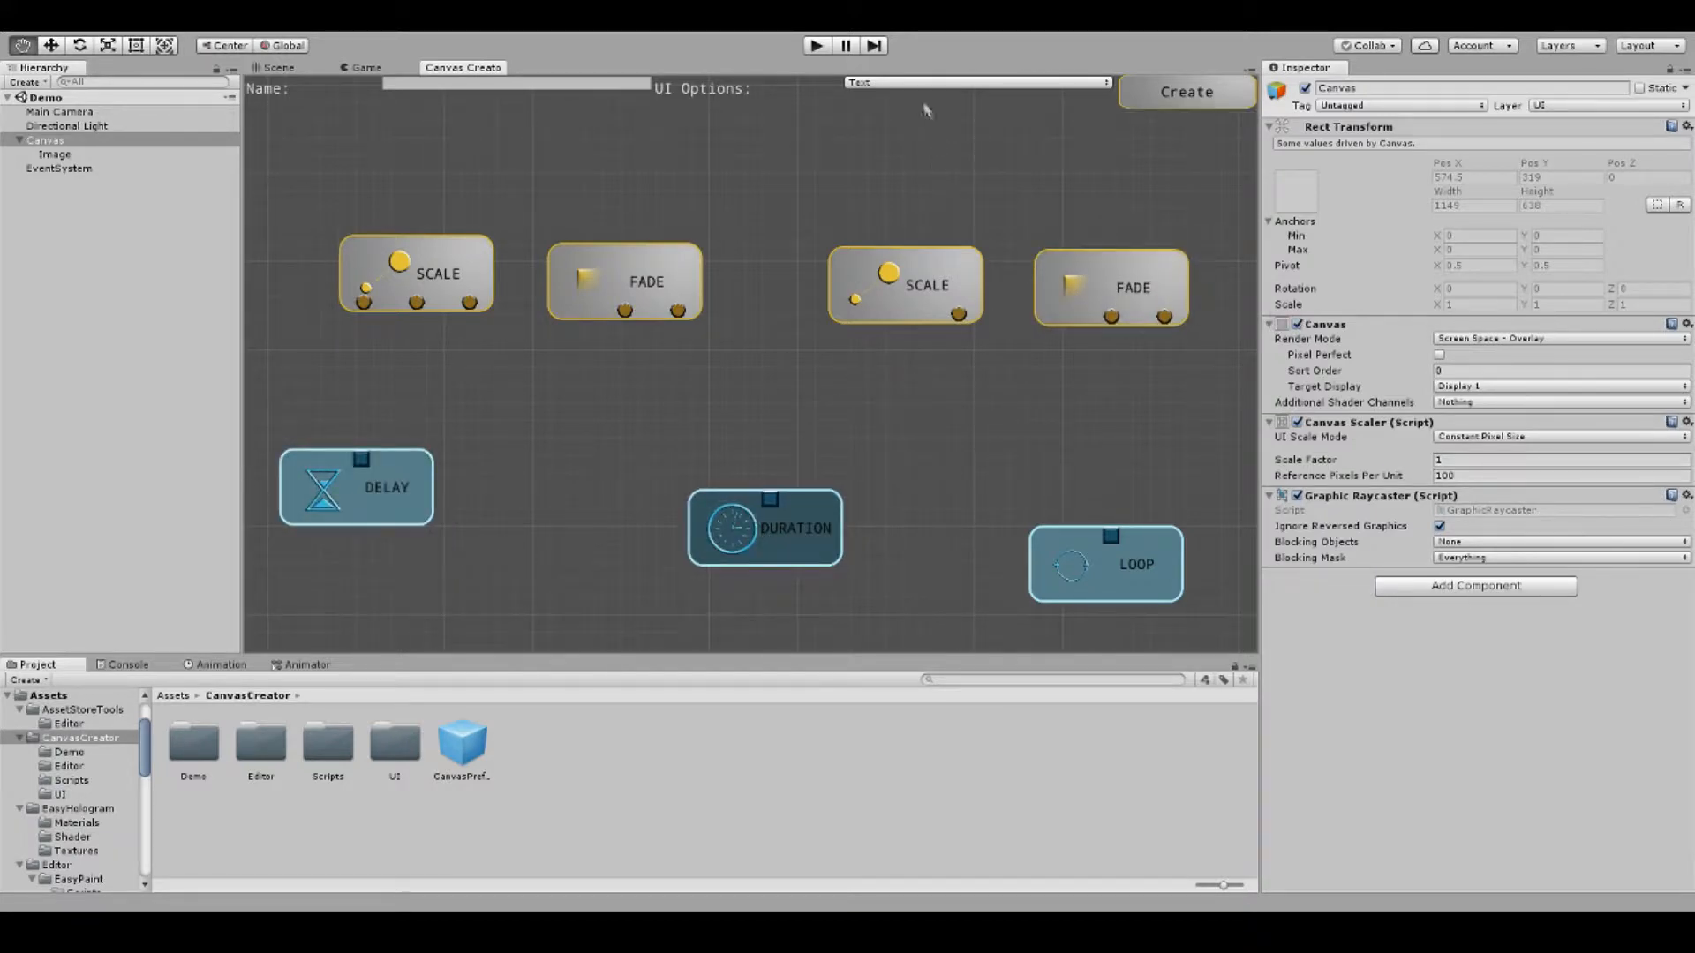
Set the UI option to Image and name the element SplashScreenDemo.
{"action": "left_click", "coordinate": [908, 128]}
{"action": "left_click", "coordinate": [610, 83]}
{"action": "type", "text": "tSplashScreen"}
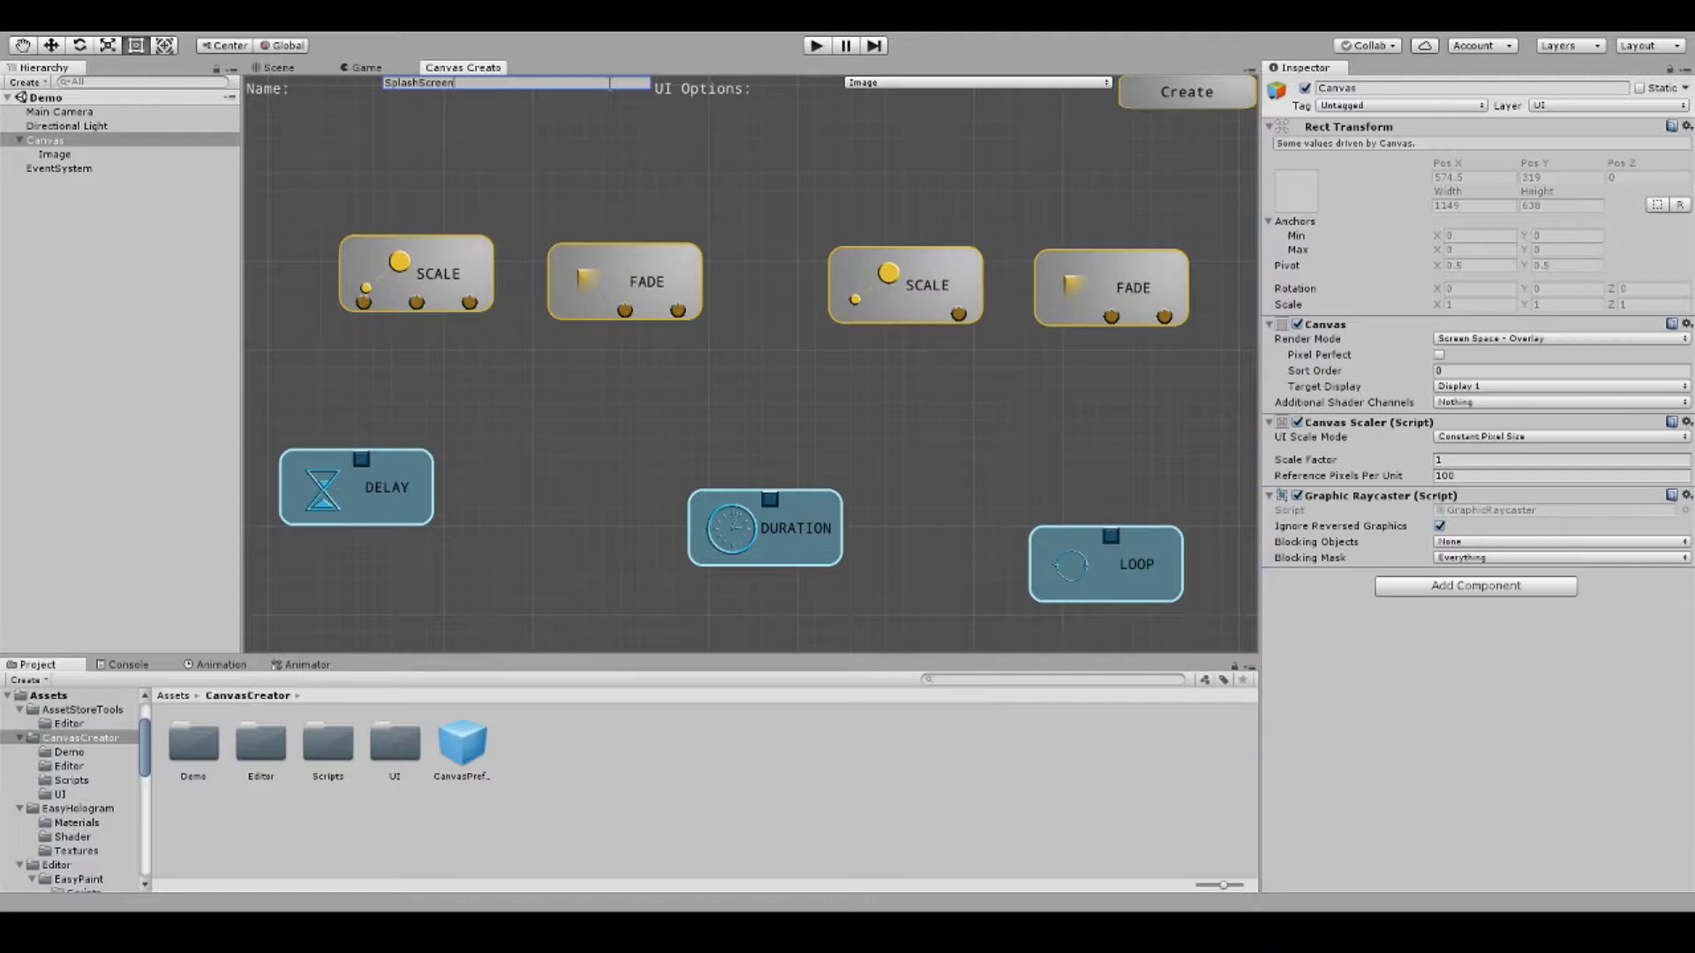
{"action": "type", "text": "Demo"}
Move the Duration and Loop nodes left, closer to the Delay node.
{"action": "left_click_drag", "start_coordinate": [734, 527], "coordinate": [687, 519]}
{"action": "left_click_drag", "start_coordinate": [1112, 590], "coordinate": [911, 538]}
{"action": "left_click_drag", "start_coordinate": [758, 547], "coordinate": [668, 543]}
Set the first Scale node to scale BOTH axes with X 100 and Y 100, and place it above the Delay node.
{"action": "left_click", "coordinate": [408, 262]}
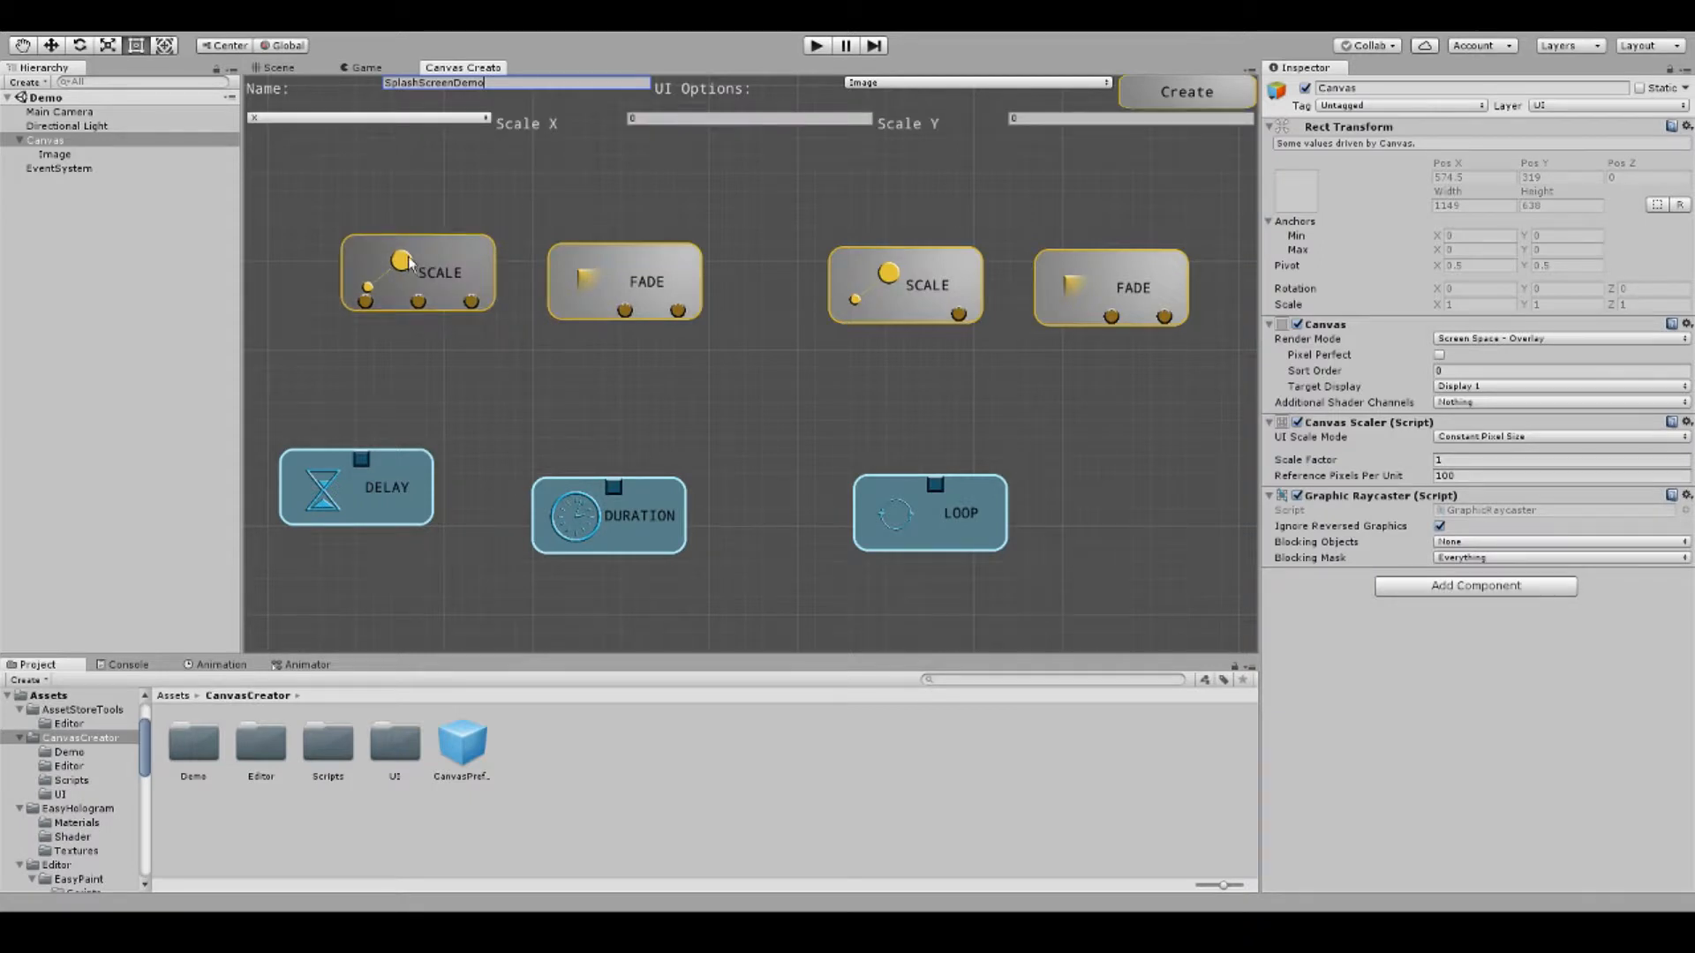
{"action": "left_click_drag", "start_coordinate": [408, 262], "coordinate": [379, 277]}
{"action": "left_click", "coordinate": [641, 121]}
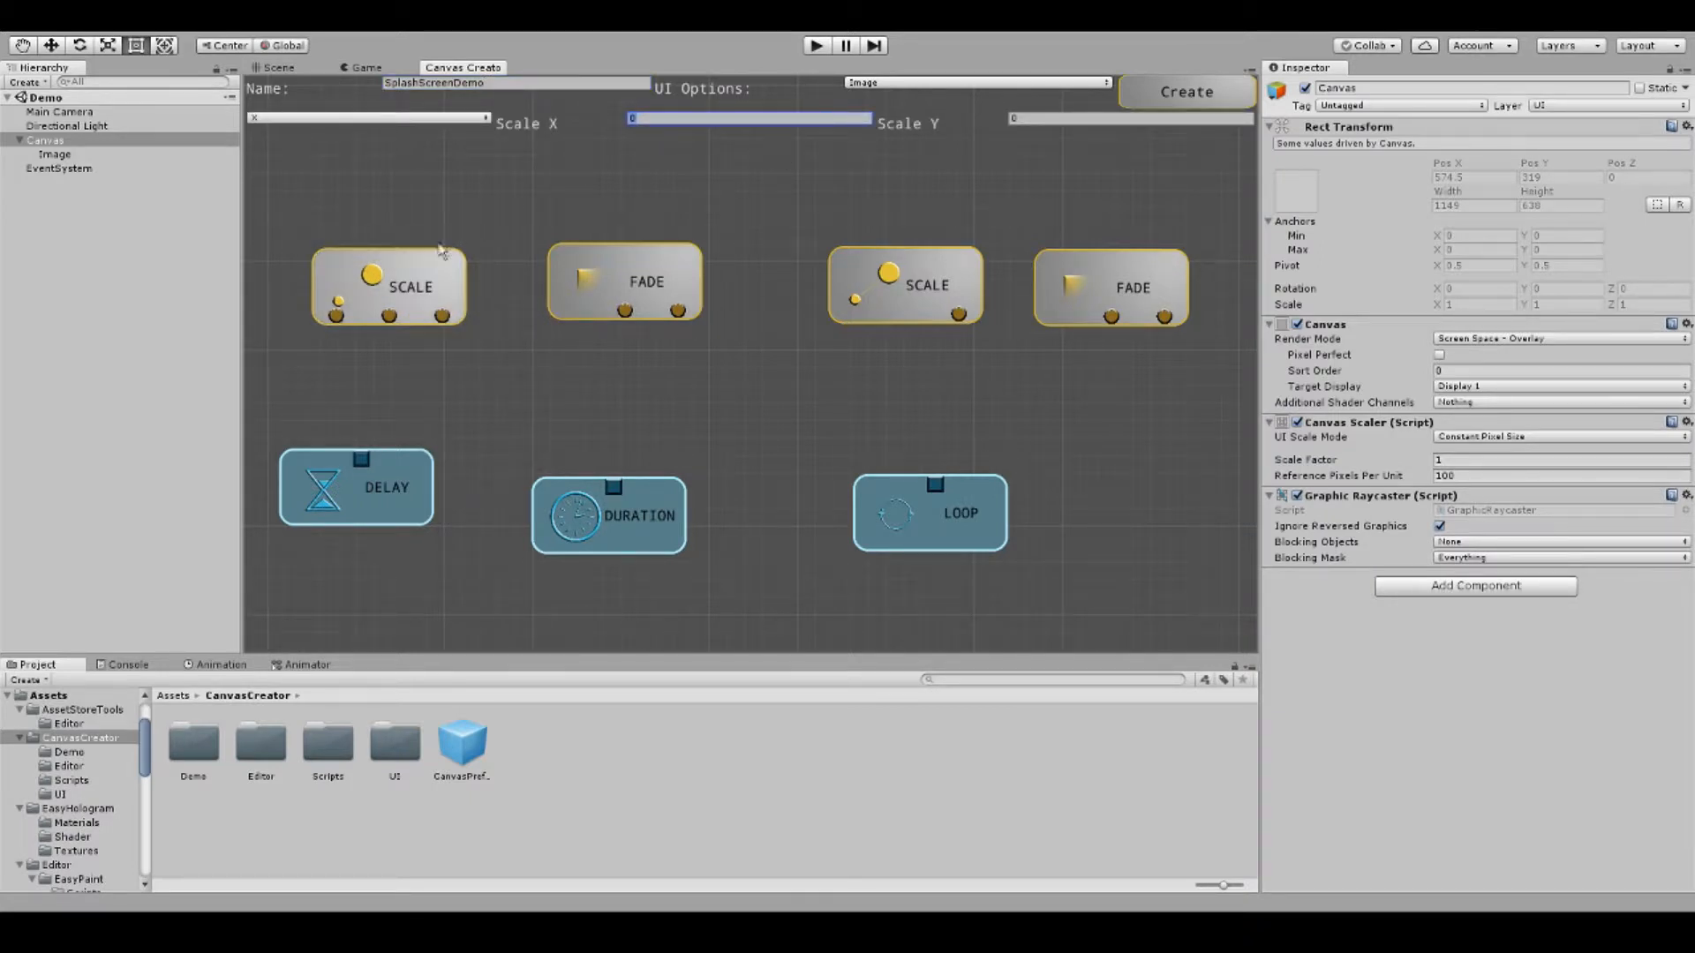
{"action": "type", "text": "100"}
{"action": "left_click", "coordinate": [1057, 121]}
{"action": "type", "text": "100"}
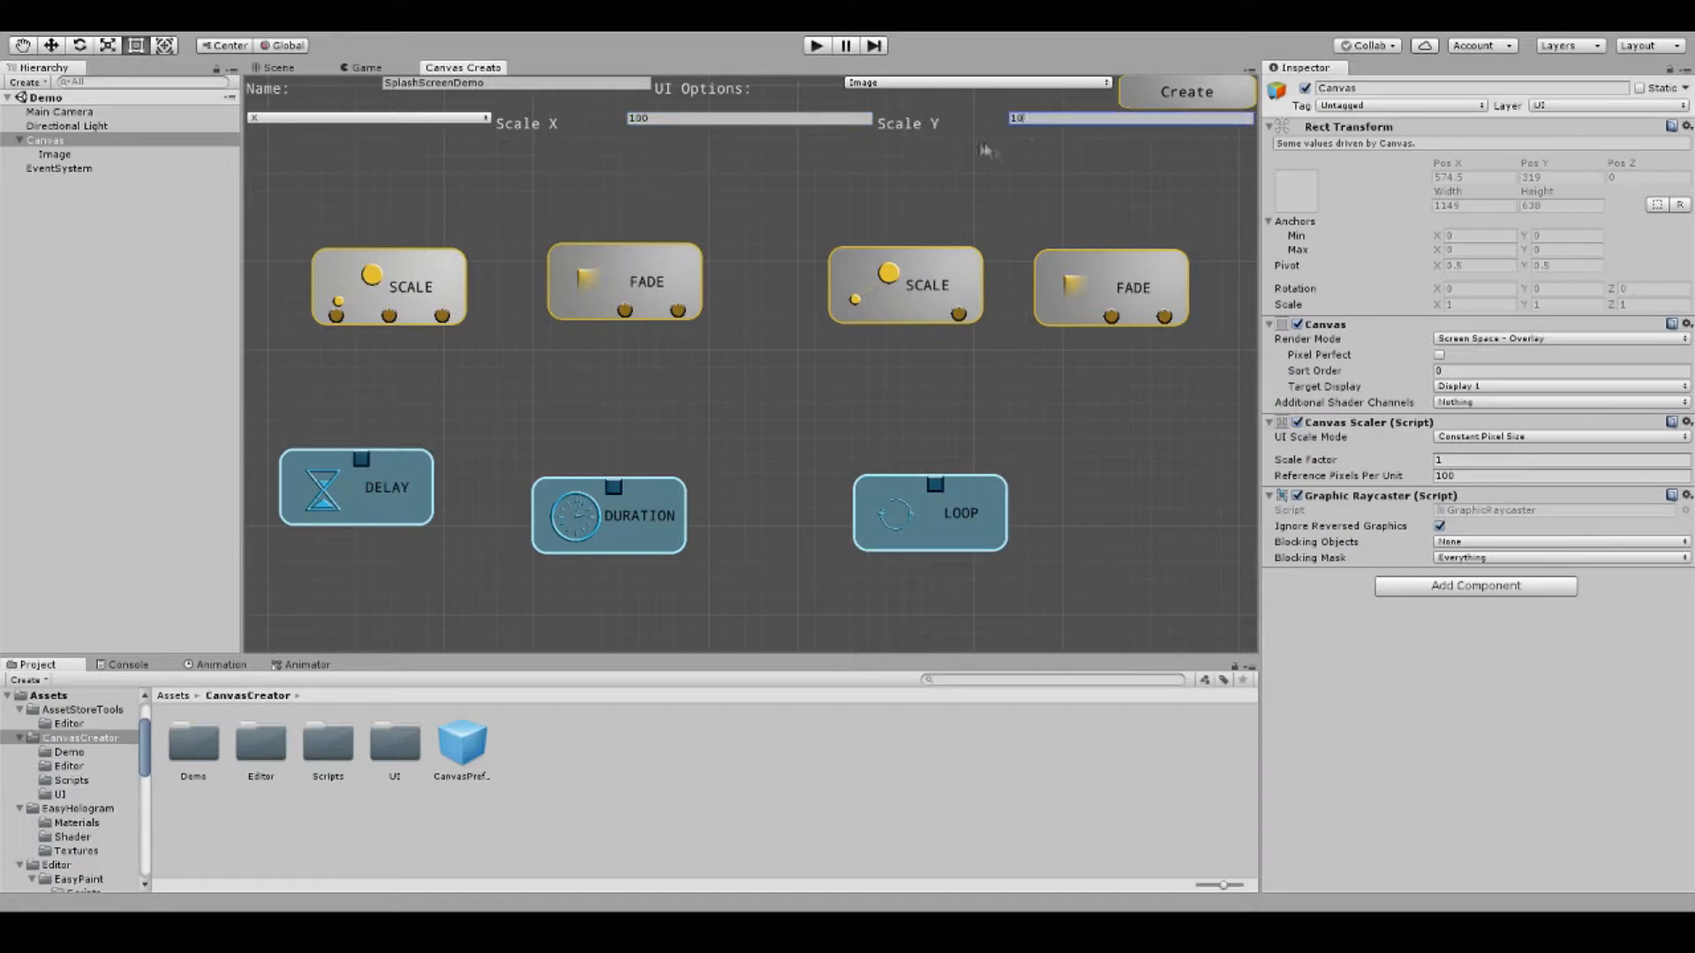
{"action": "left_click", "coordinate": [381, 120]}
{"action": "left_click", "coordinate": [344, 170]}
{"action": "left_click_drag", "start_coordinate": [483, 270], "coordinate": [468, 311]}
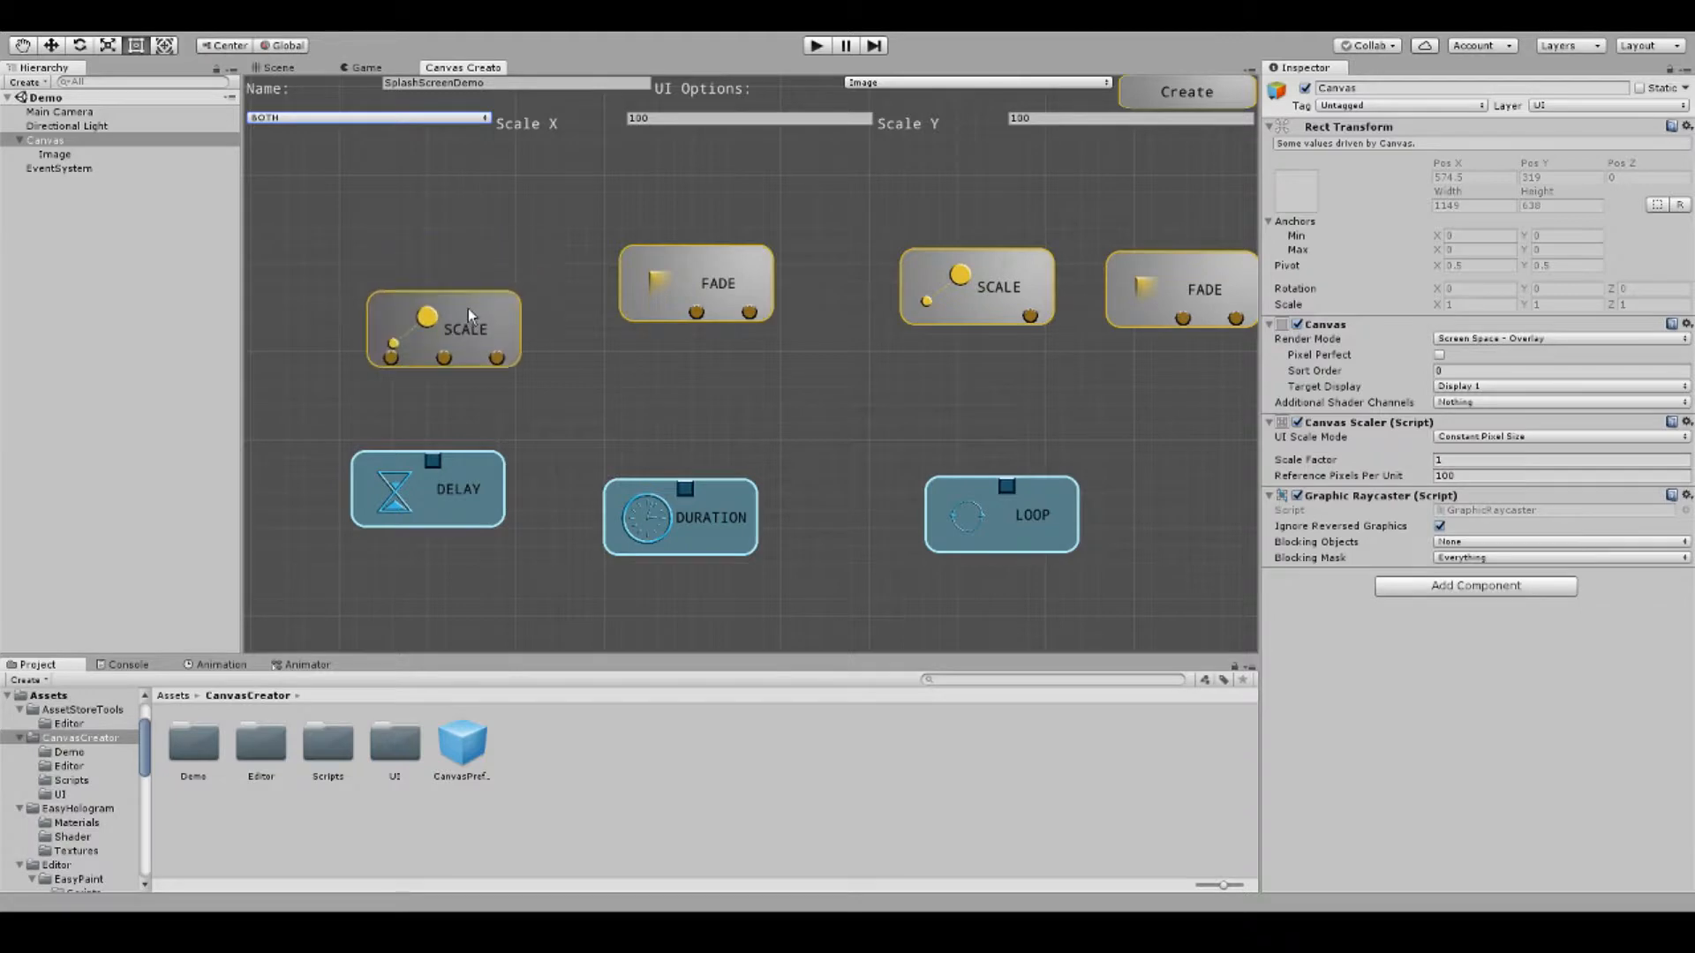
{"action": "left_click", "coordinate": [438, 514]}
{"action": "left_click", "coordinate": [434, 461]}
{"action": "left_click", "coordinate": [497, 357]}
{"action": "left_click_drag", "start_coordinate": [451, 515], "coordinate": [823, 447]}
{"action": "left_click", "coordinate": [485, 406]}
Place the Duration node below the first Scale node and connect it to that node's rightmost socket.
{"action": "left_click_drag", "start_coordinate": [707, 537], "coordinate": [516, 473]}
{"action": "left_click", "coordinate": [453, 451]}
{"action": "left_click", "coordinate": [497, 358]}
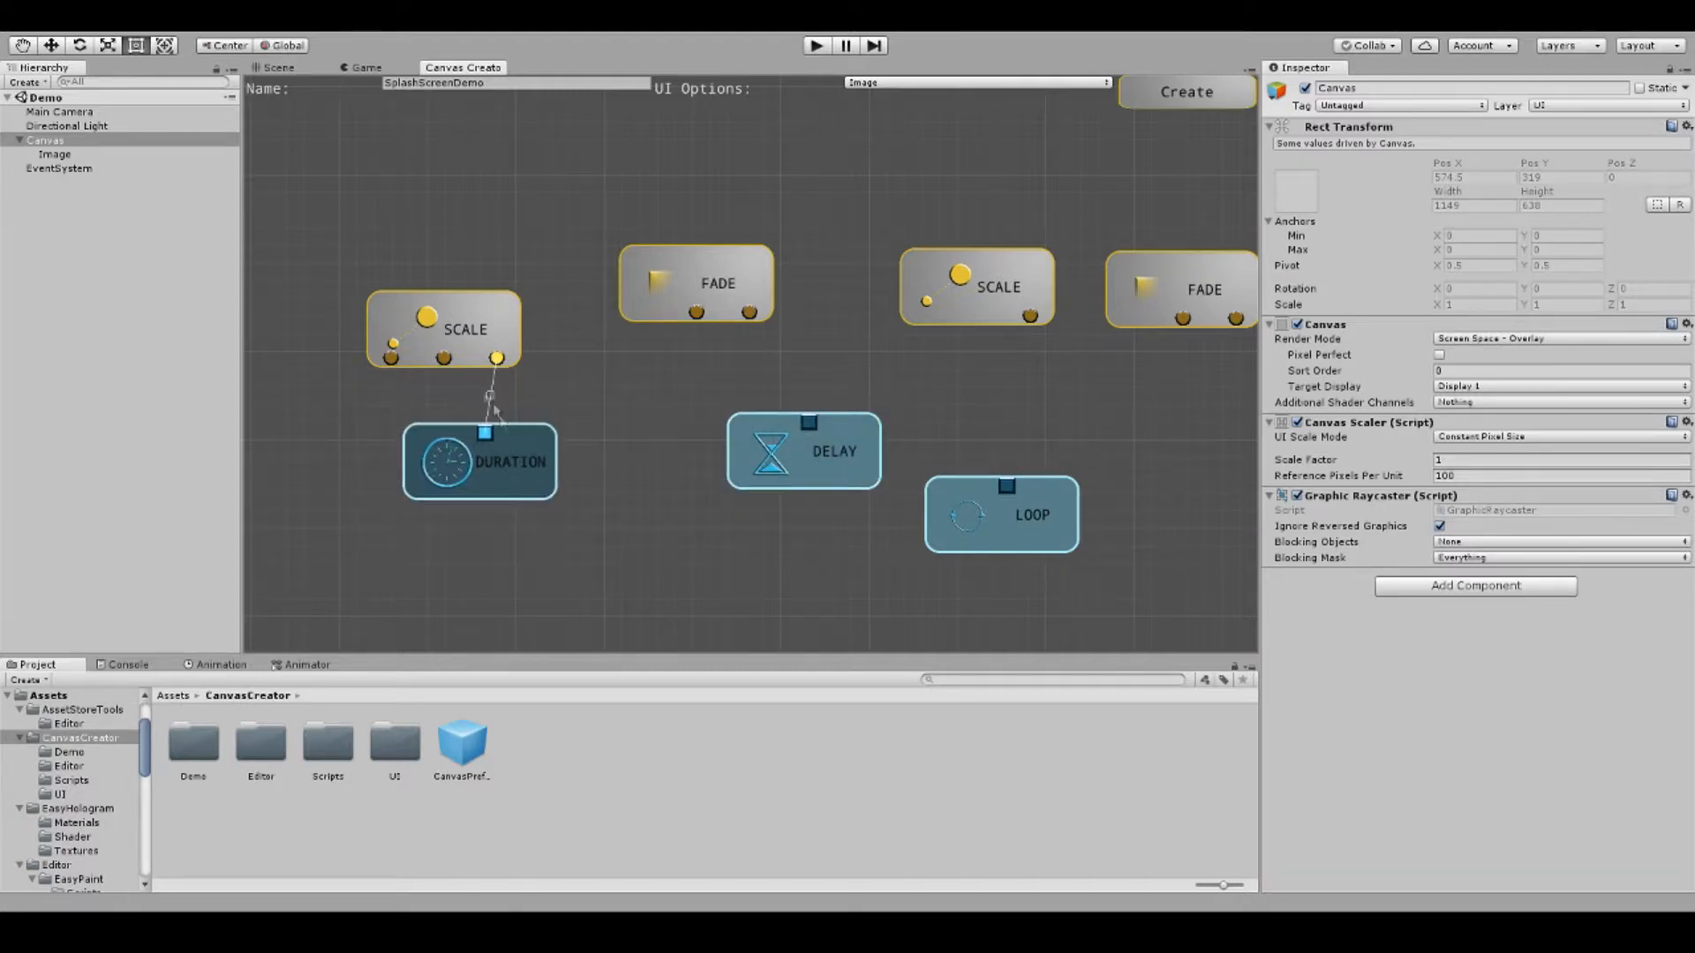
Set the first Scale node's duration to 0.5.
{"action": "left_click", "coordinate": [454, 119]}
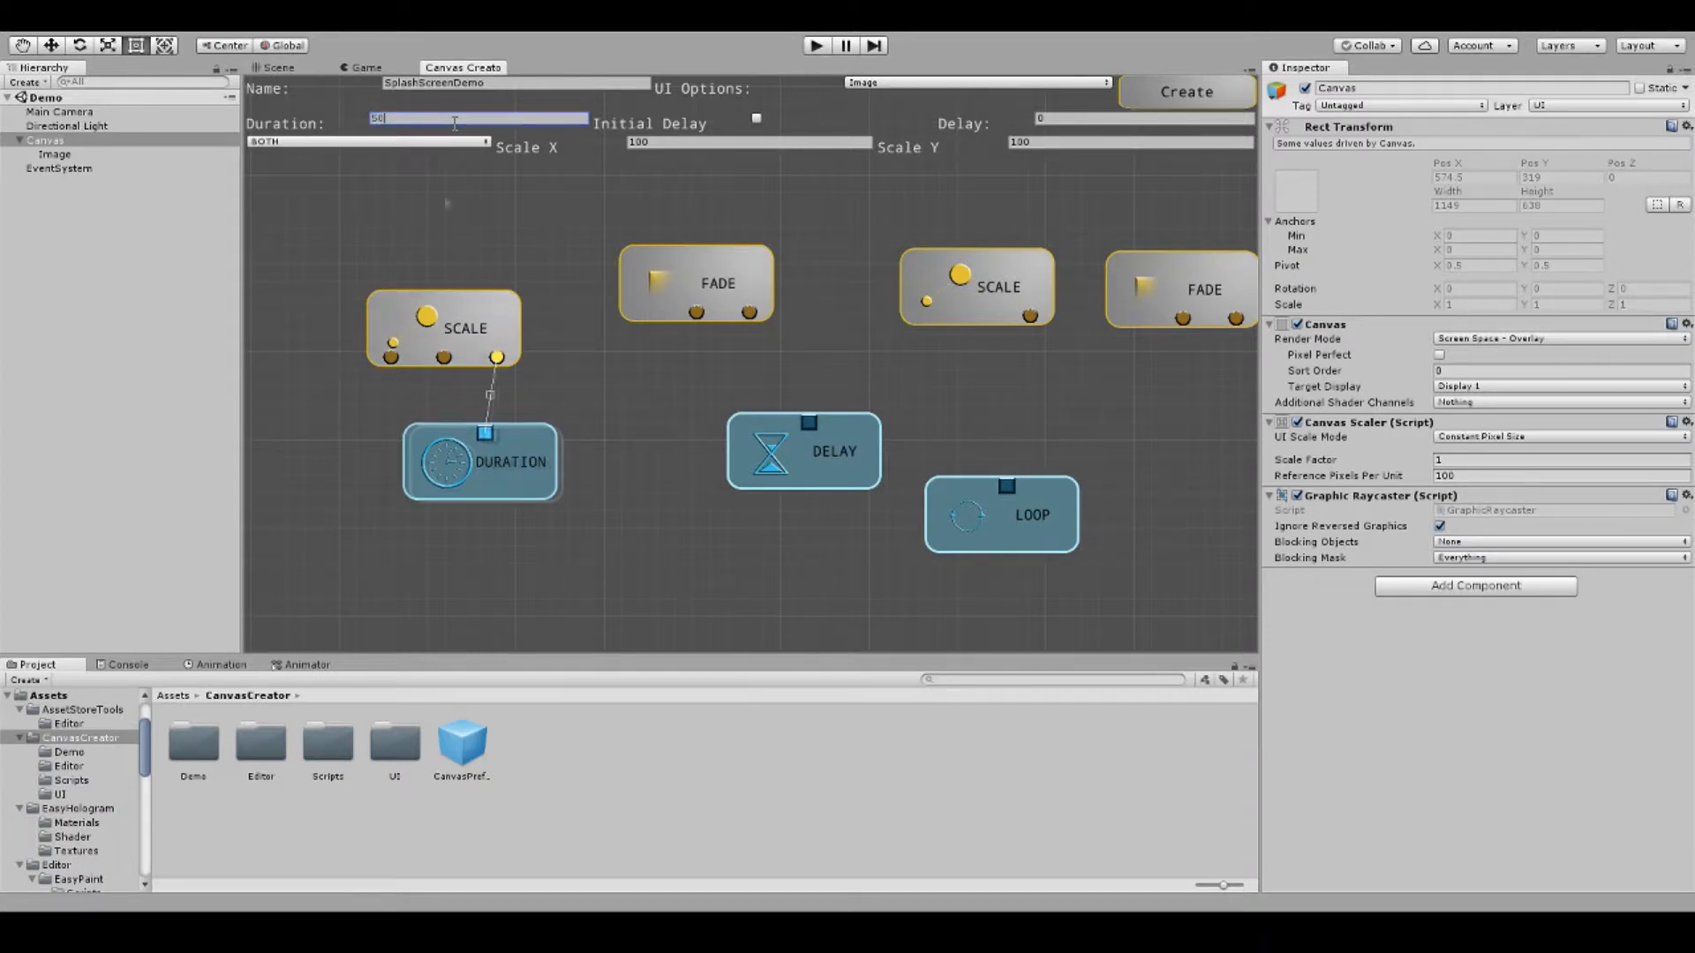
{"action": "key", "text": "BackSpace"}
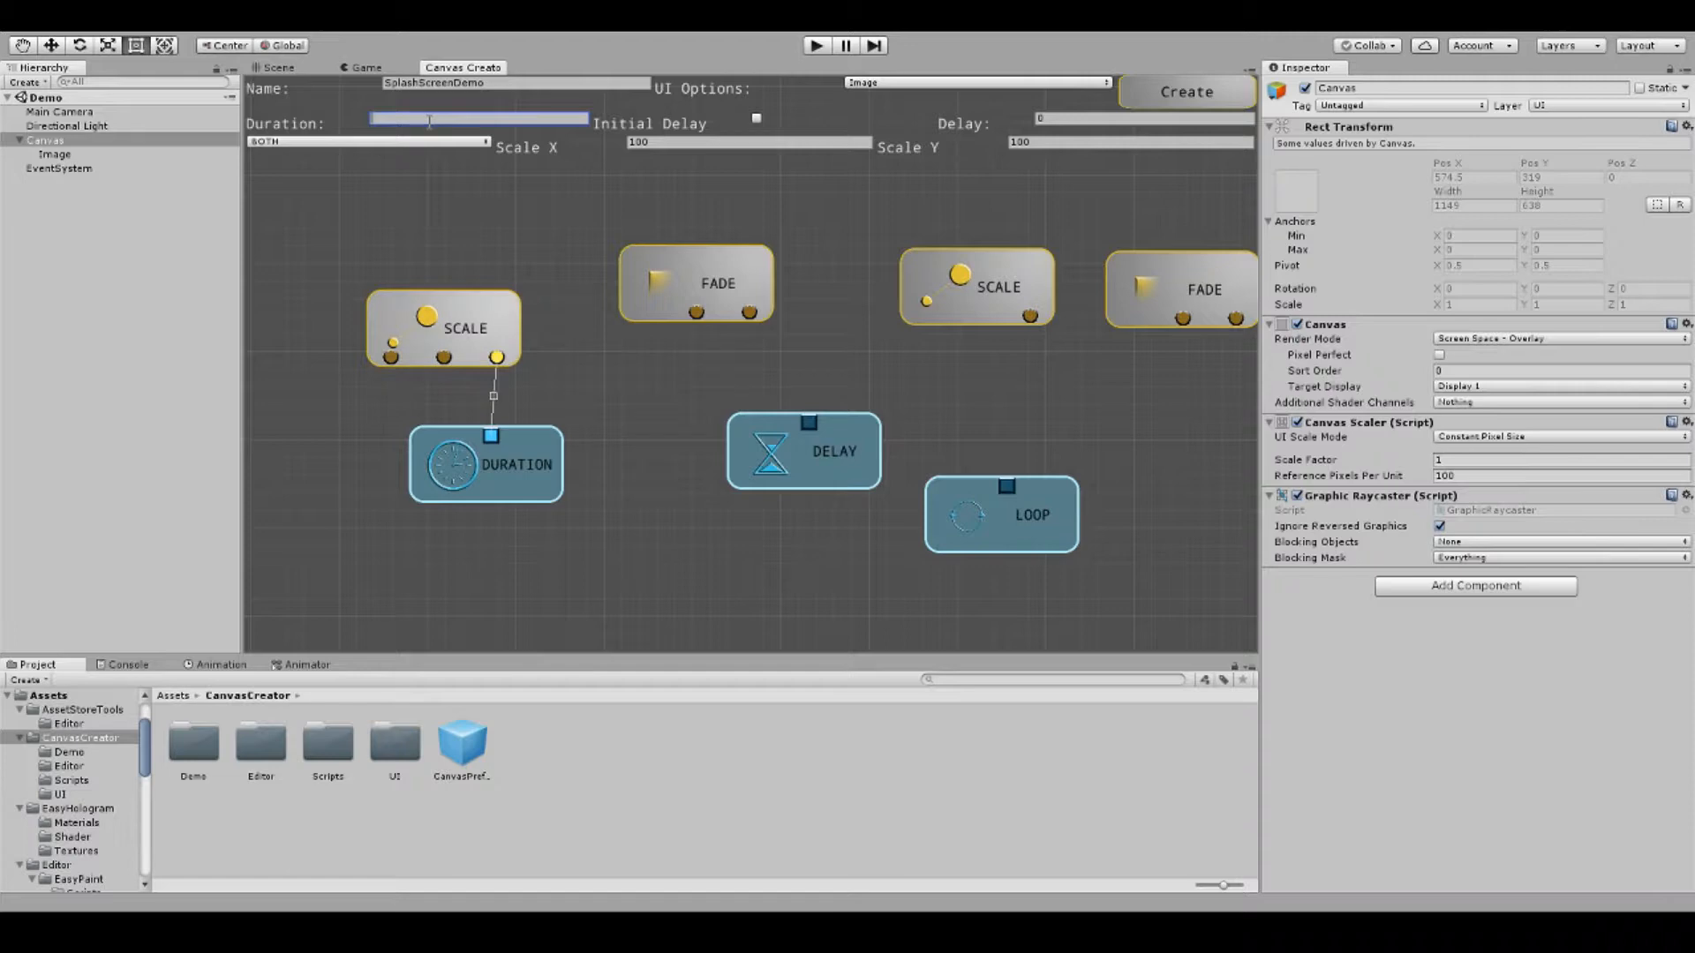
{"action": "type", "text": "0.5"}
{"action": "left_click", "coordinate": [718, 413]}
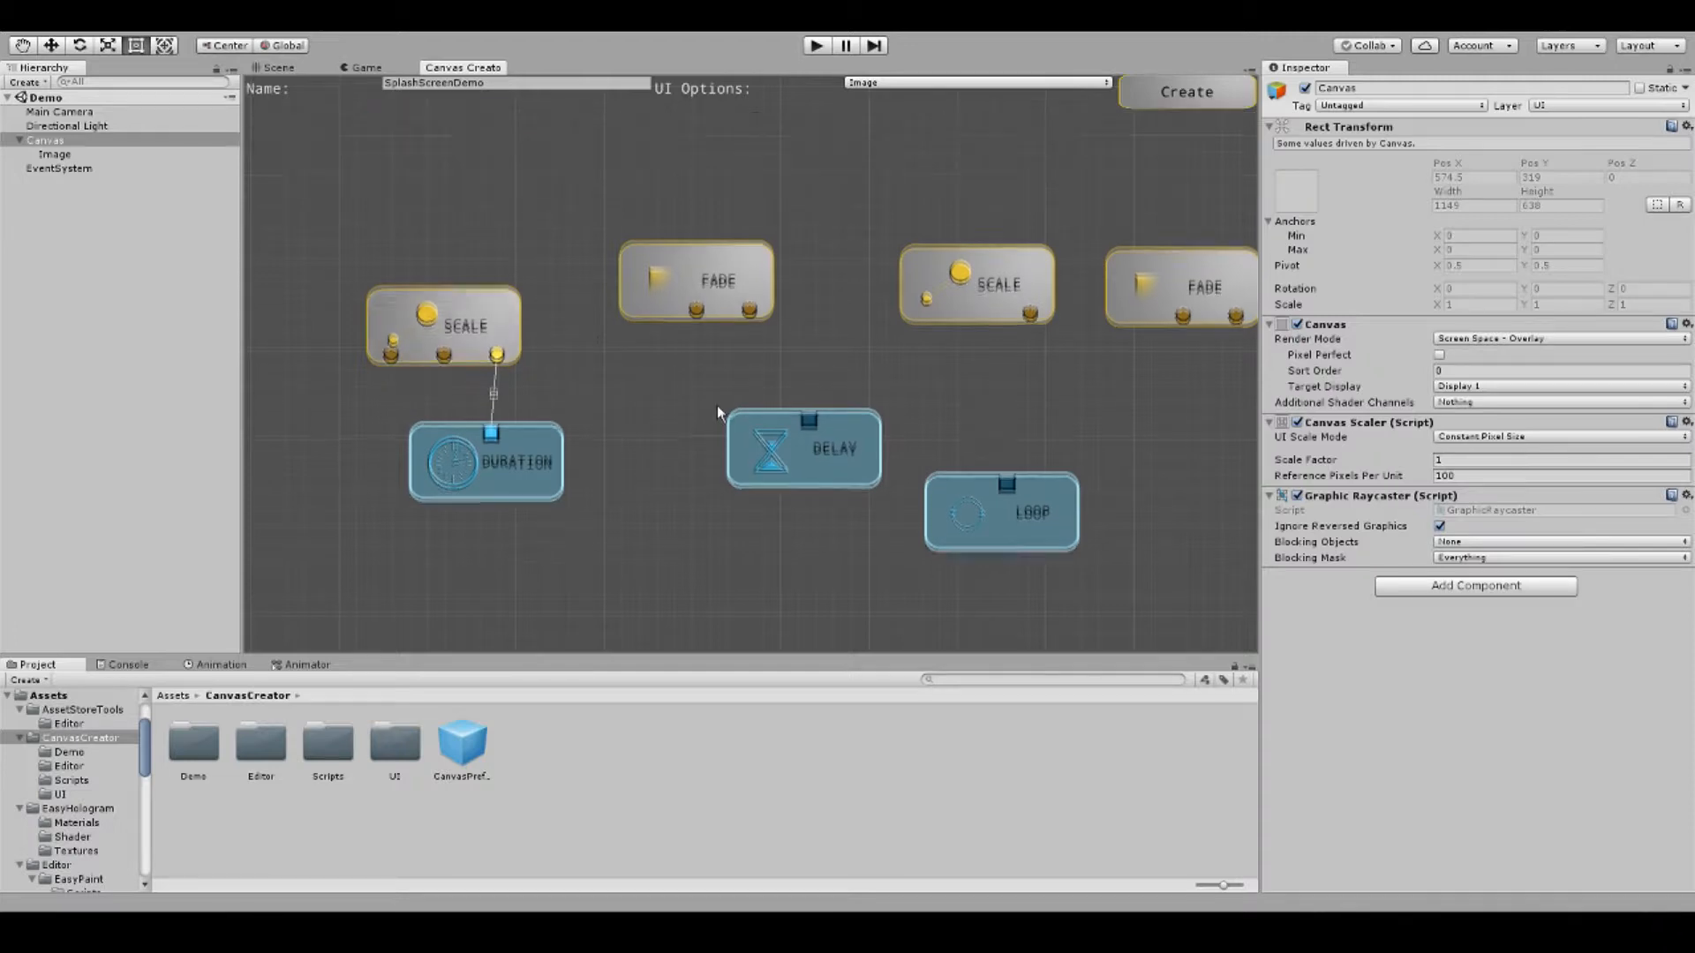
Move the first Fade node next to the first Scale node and set its target alpha to 1.
{"action": "left_click", "coordinate": [671, 294]}
{"action": "left_click_drag", "start_coordinate": [671, 294], "coordinate": [626, 321]}
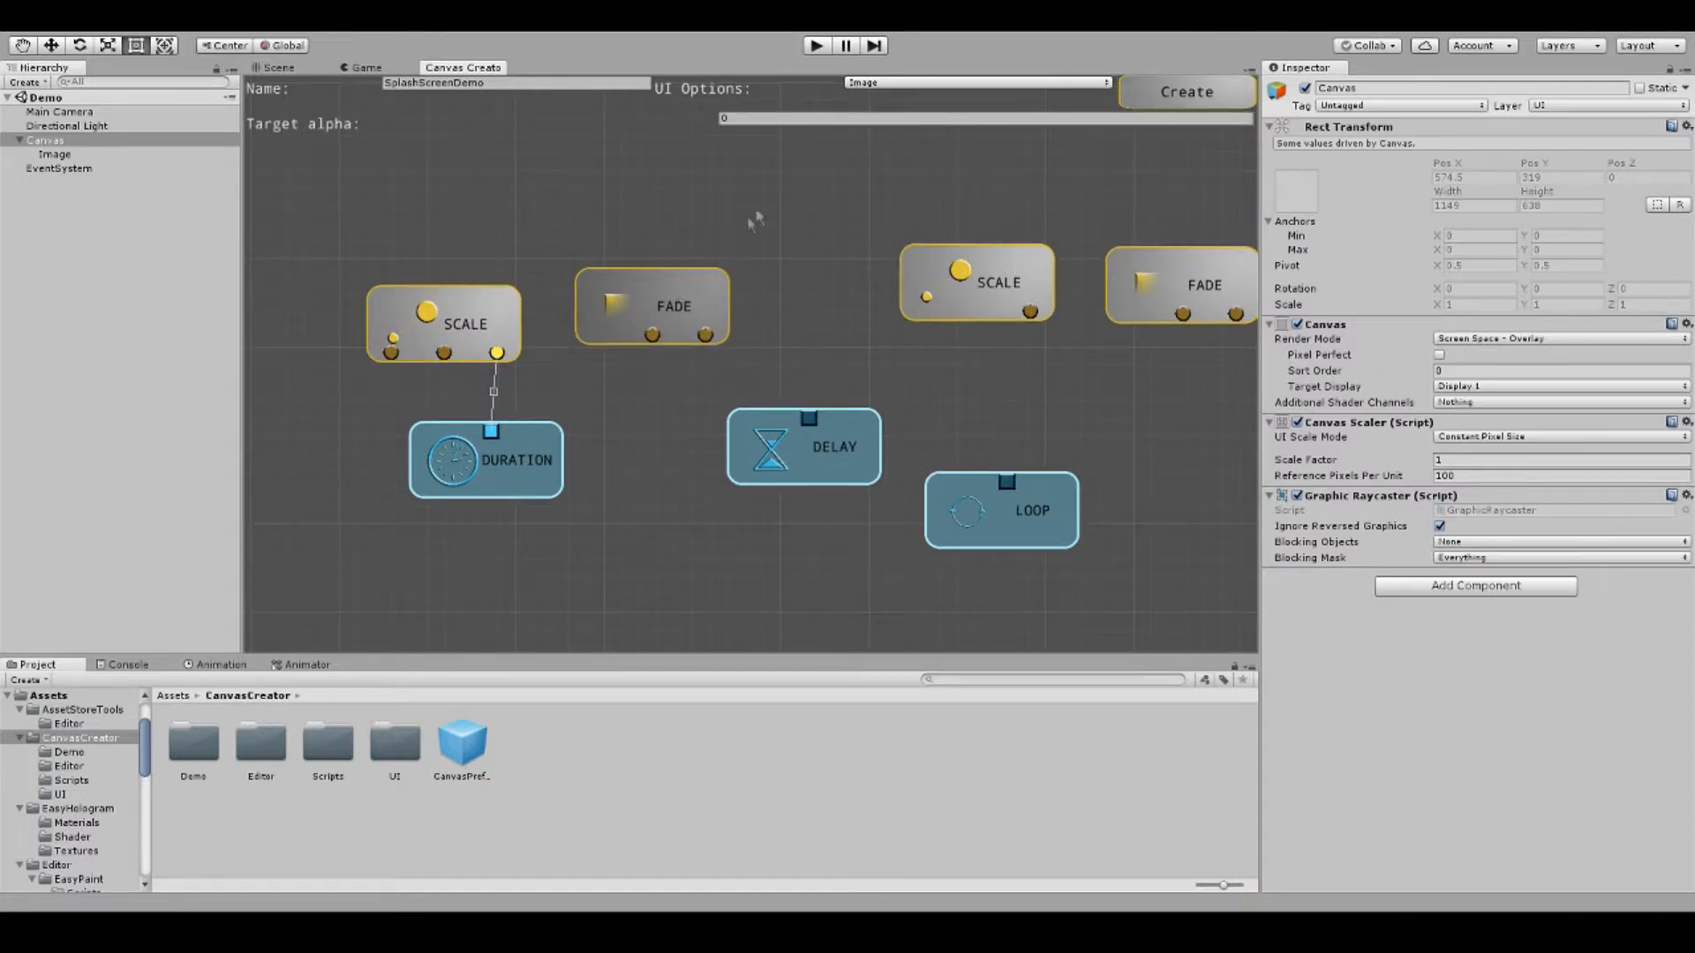
{"action": "left_click", "coordinate": [746, 119]}
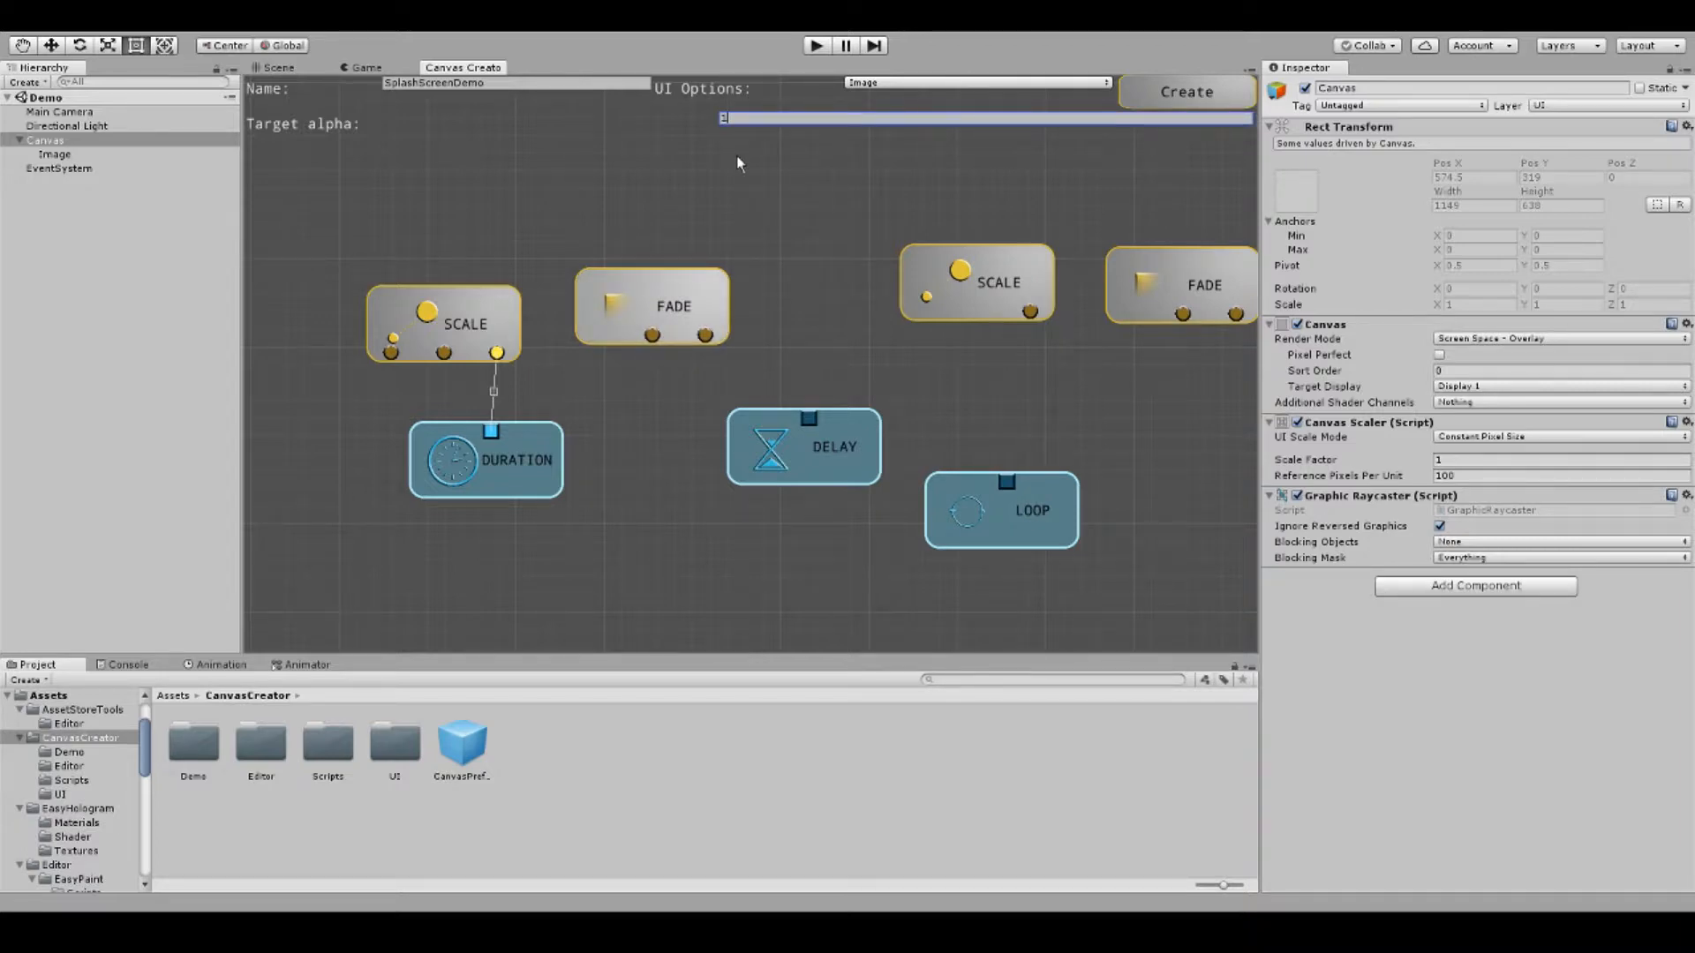
Replace the Delay node with a Duration node below the first Fade node and connect it to that node's right socket.
{"action": "mouse_move", "coordinate": [783, 438]}
{"action": "left_mouse_down"}
{"action": "mouse_move", "coordinate": [775, 472]}
{"action": "mouse_move", "coordinate": [818, 435]}
{"action": "mouse_move", "coordinate": [803, 455]}
{"action": "left_mouse_up"}
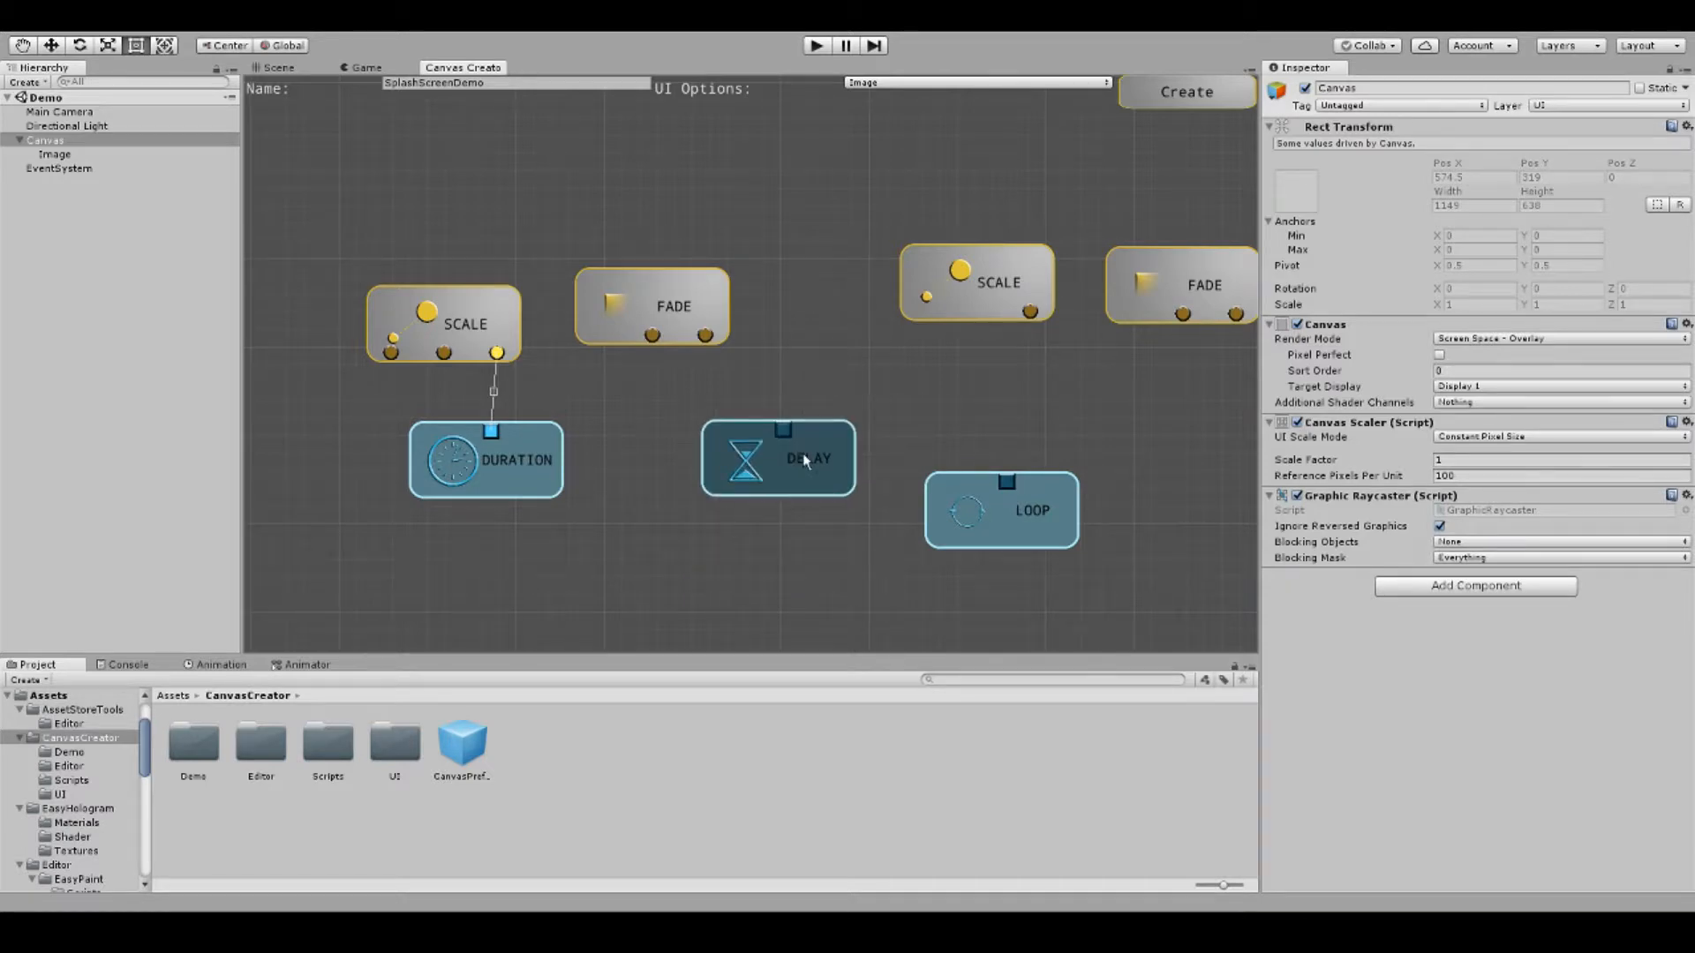
{"action": "left_click_drag", "start_coordinate": [814, 475], "coordinate": [681, 449]}
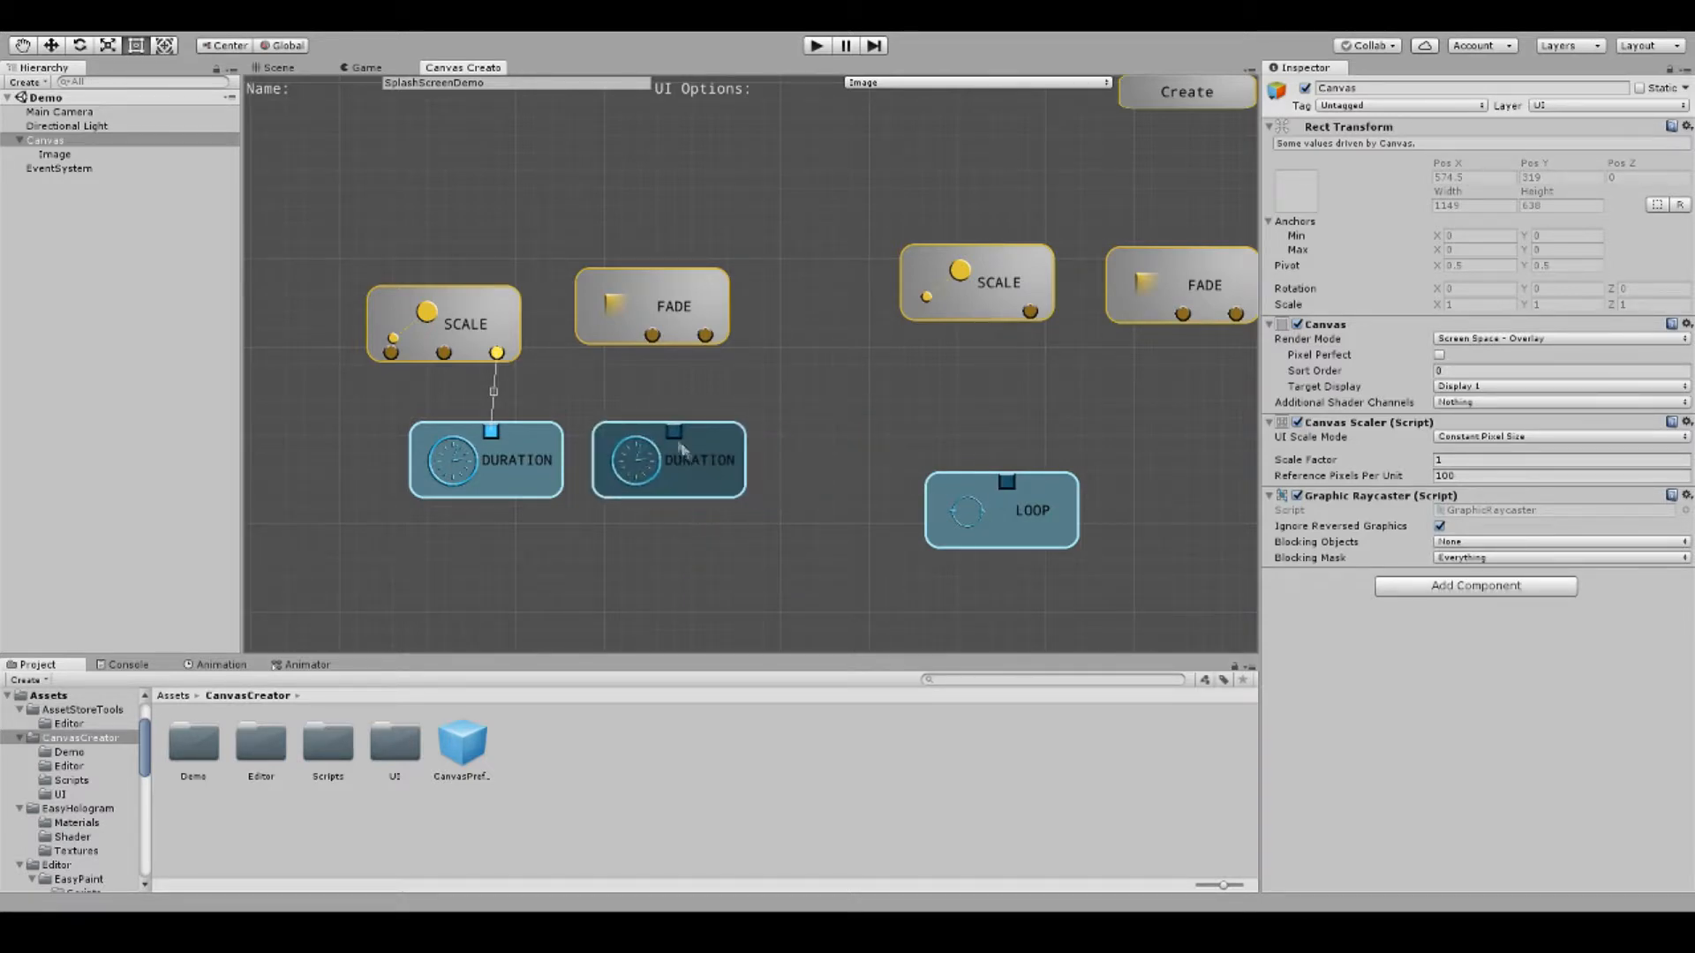
{"action": "left_click", "coordinate": [675, 432]}
{"action": "left_click", "coordinate": [705, 336]}
Set the first Fade node's duration to 1.
{"action": "left_click", "coordinate": [692, 304]}
{"action": "left_click", "coordinate": [771, 121]}
{"action": "left_click_drag", "start_coordinate": [770, 118], "coordinate": [668, 115]}
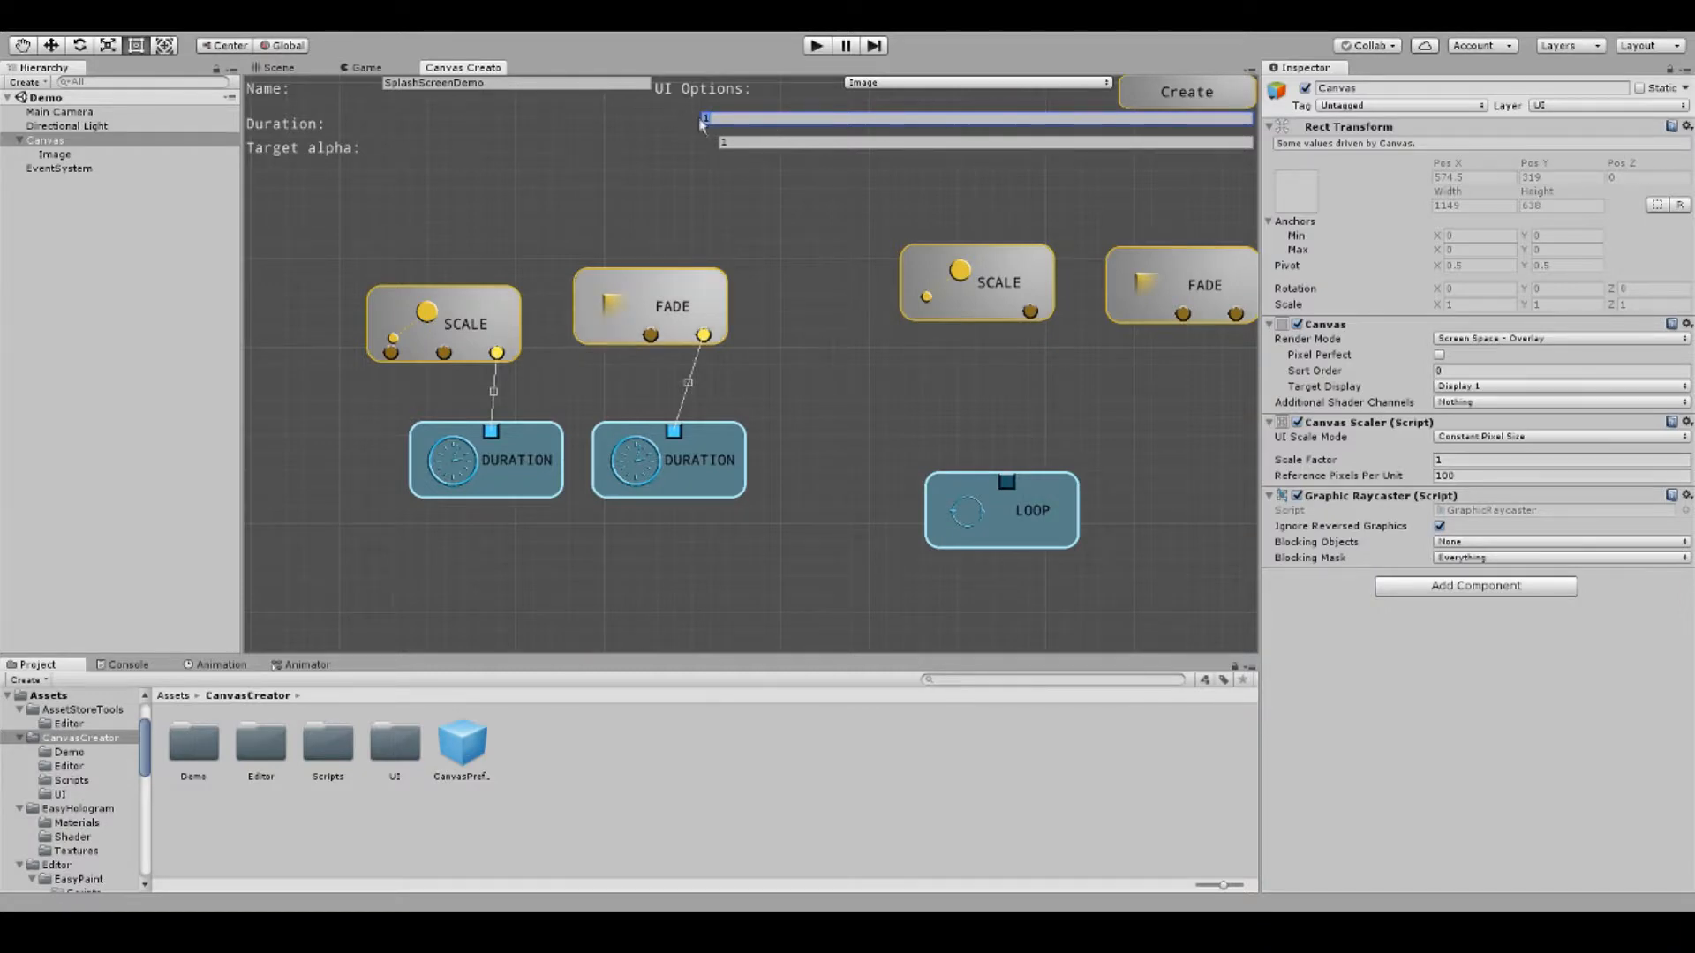
{"action": "left_click", "coordinate": [842, 353]}
{"action": "left_click_drag", "start_coordinate": [675, 293], "coordinate": [676, 304]}
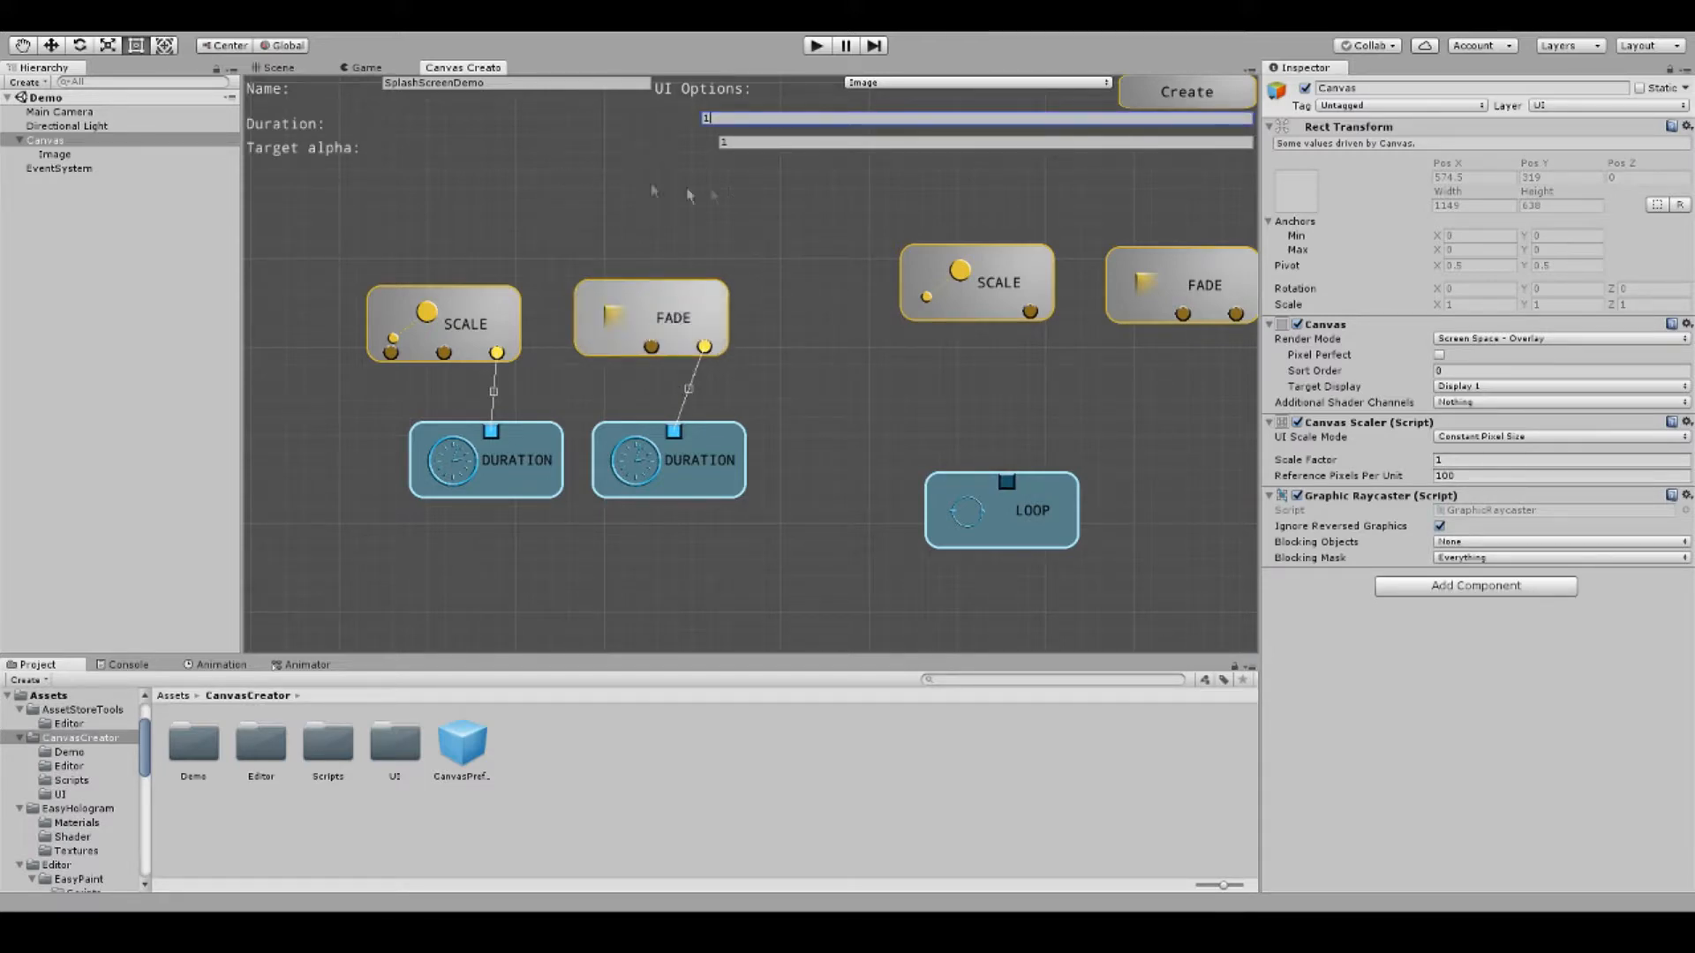
{"action": "left_click", "coordinate": [862, 451]}
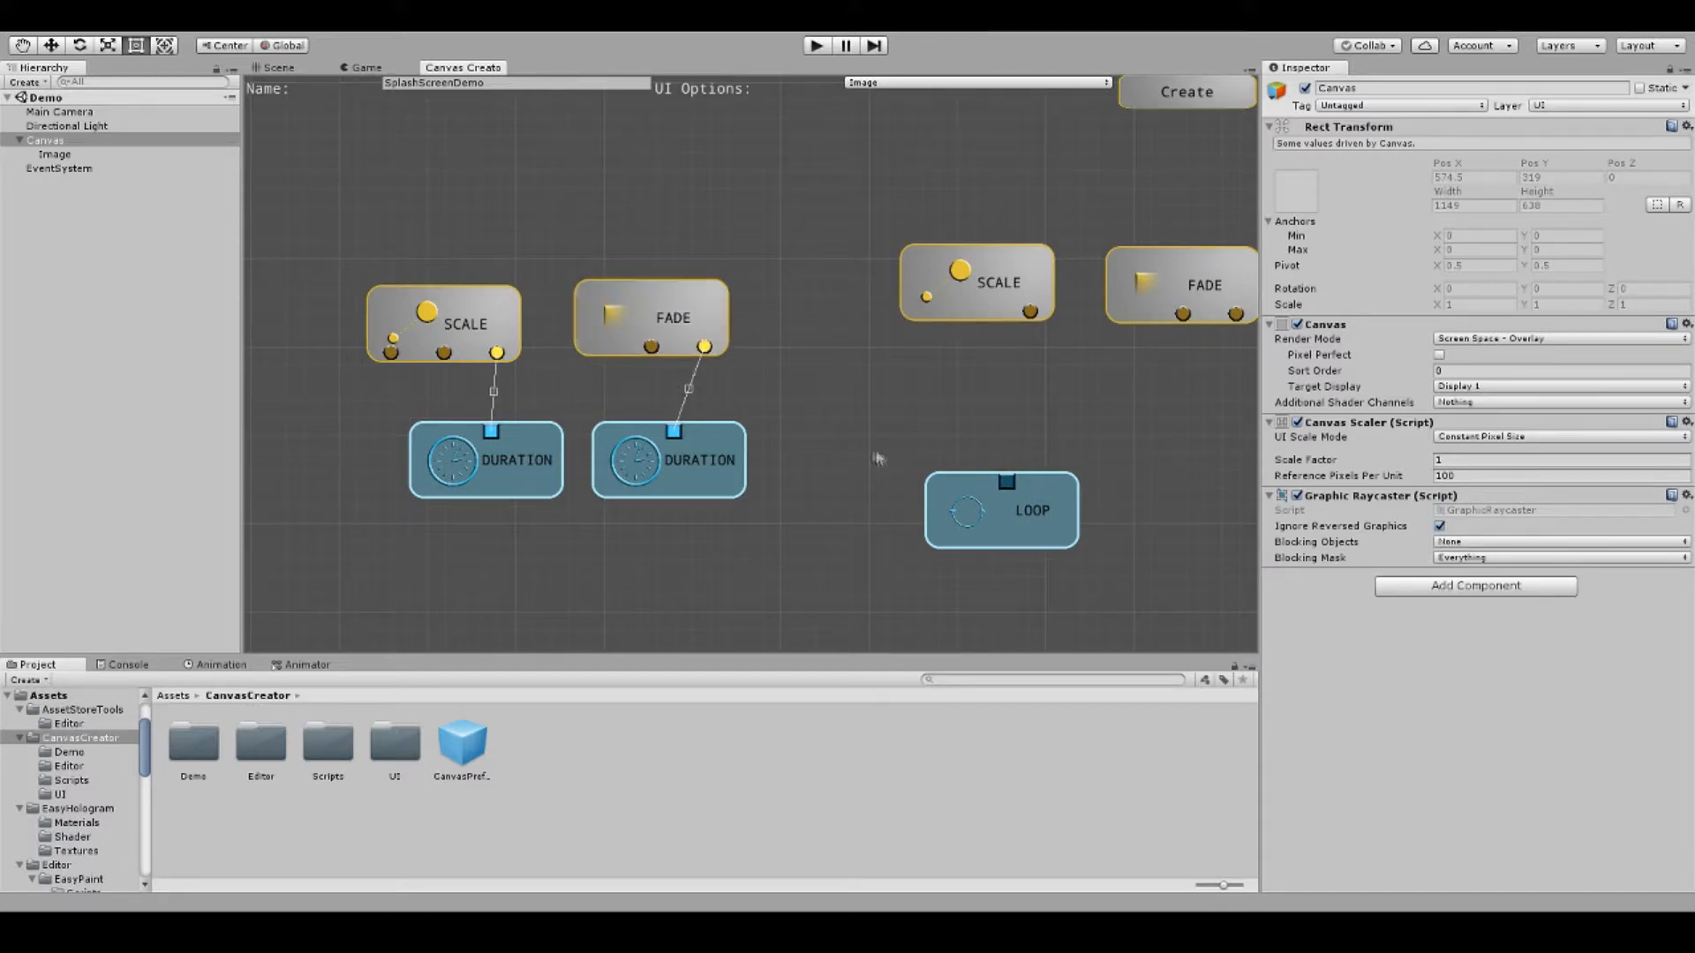
Bring the second Scale and Fade nodes closer, and replace the Loop node below them with a Duration node.
{"action": "left_click", "coordinate": [946, 502]}
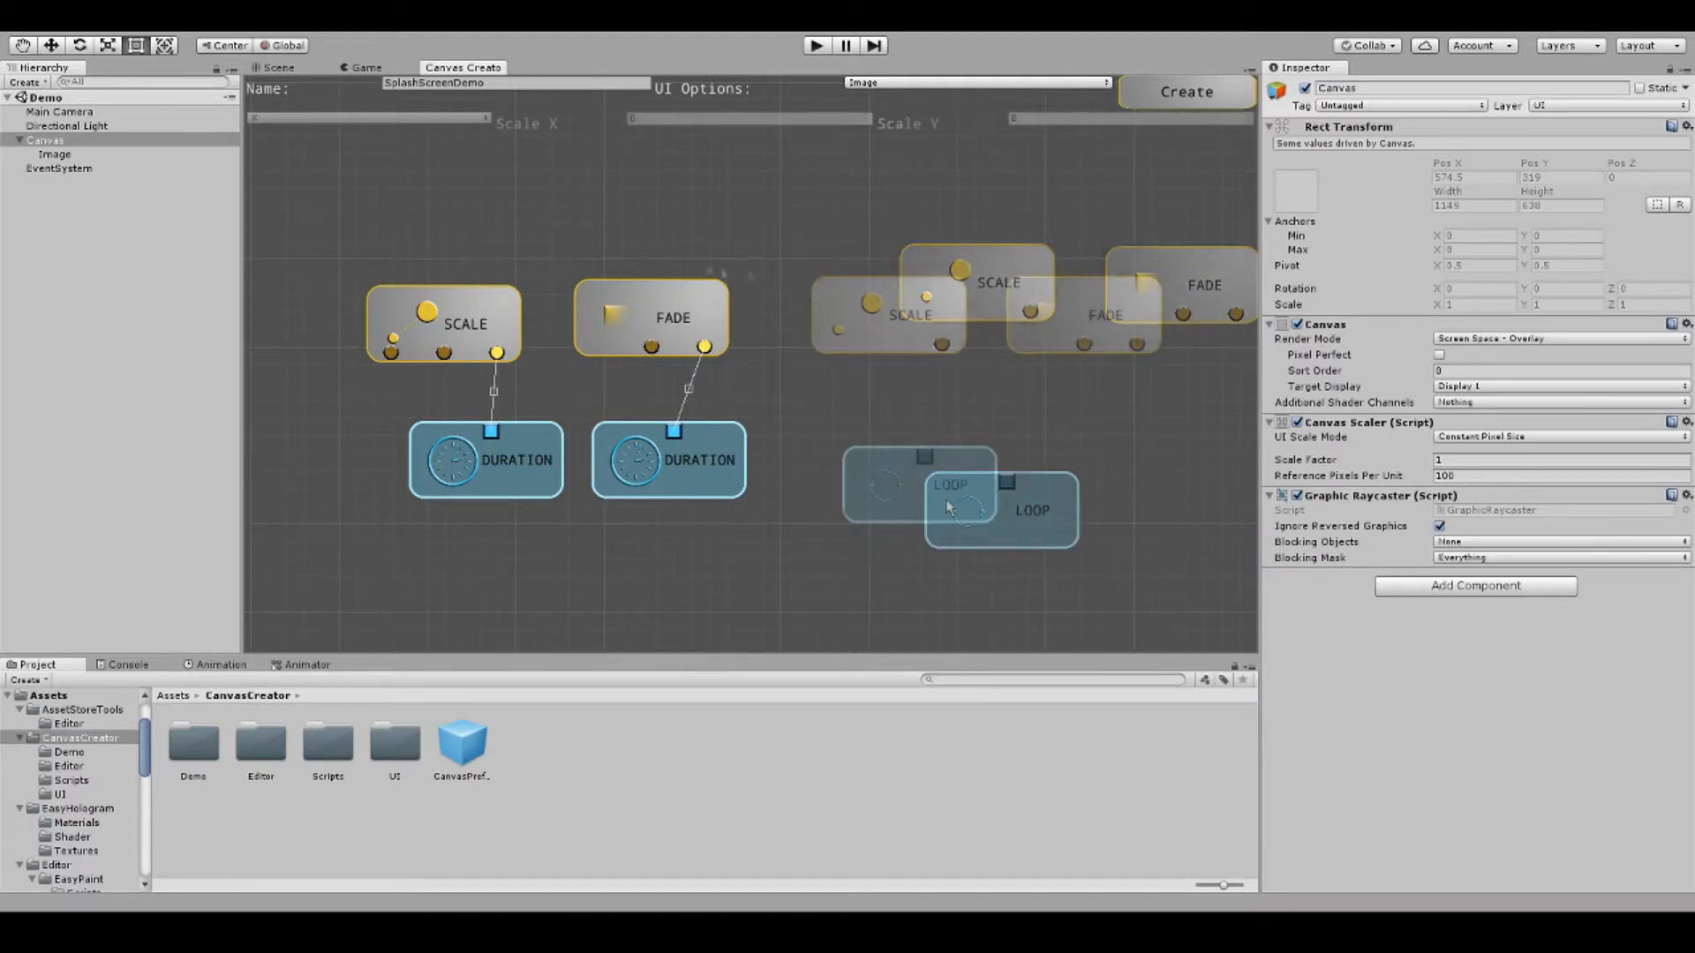
{"action": "left_click_drag", "start_coordinate": [975, 505], "coordinate": [988, 508]}
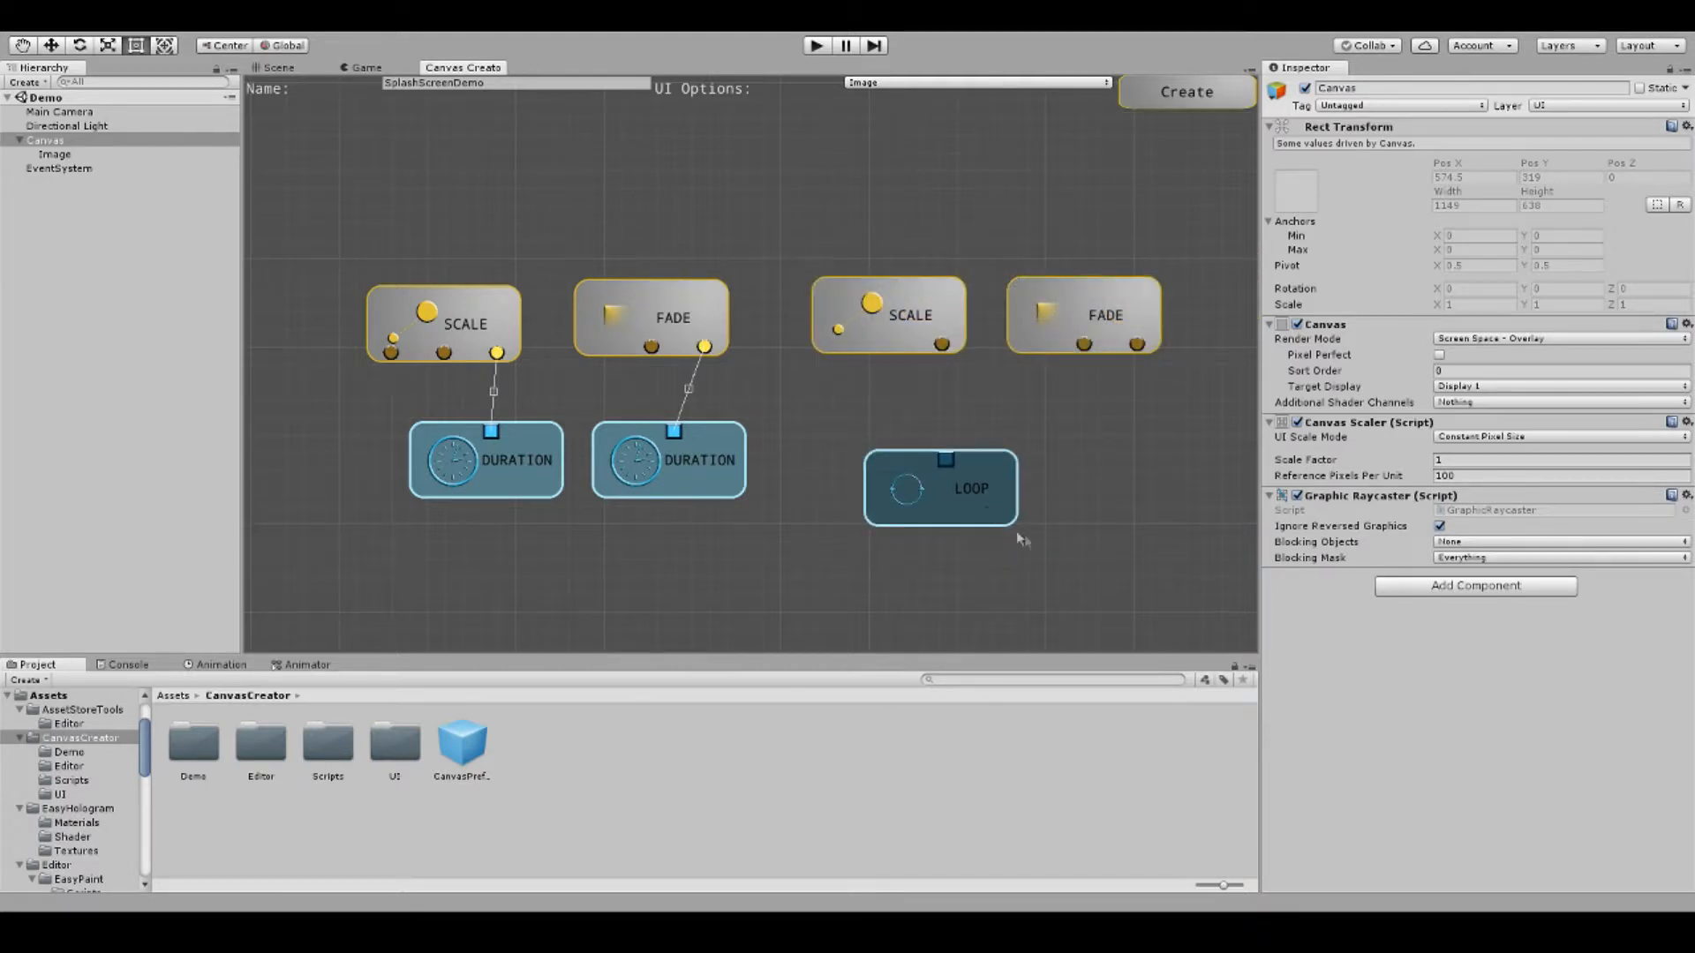
{"action": "left_click", "coordinate": [1173, 547]}
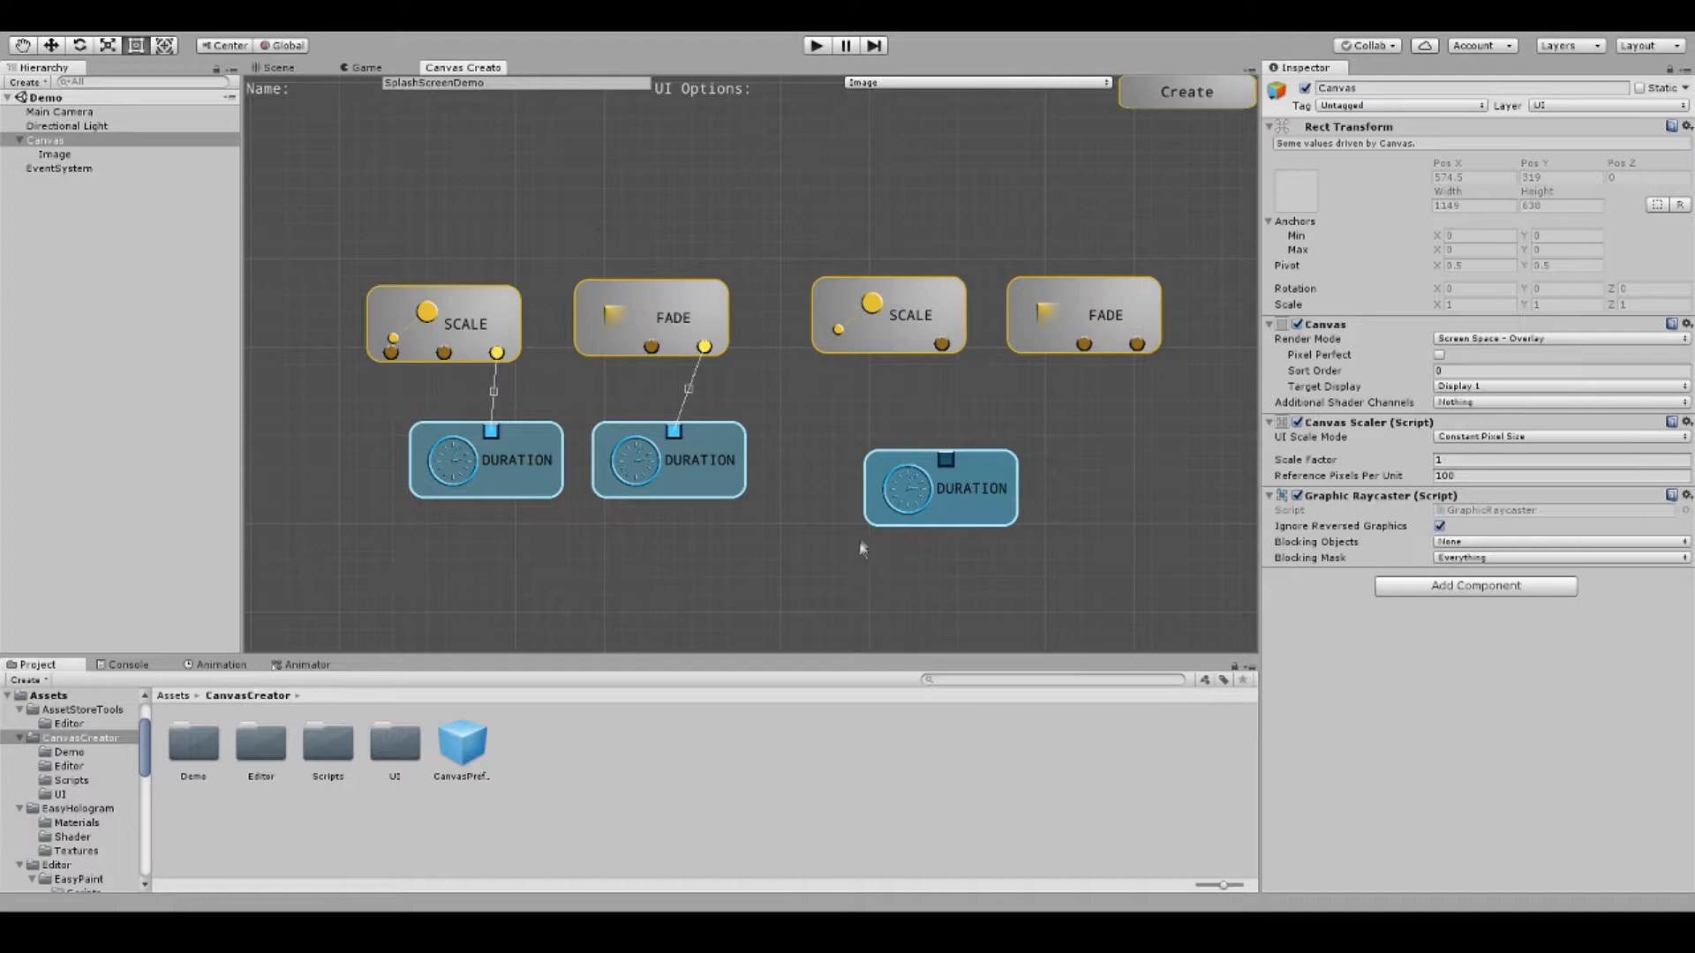
Add a Delay node below the second Scale node and connect it to that node's right socket.
{"action": "left_click", "coordinate": [862, 539]}
{"action": "mouse_move", "coordinate": [862, 538]}
{"action": "left_mouse_down"}
{"action": "mouse_move", "coordinate": [820, 539]}
{"action": "mouse_move", "coordinate": [881, 557]}
{"action": "left_mouse_up"}
{"action": "left_click", "coordinate": [1024, 606]}
{"action": "left_click", "coordinate": [857, 519]}
{"action": "left_click", "coordinate": [943, 347]}
Move the unconnected Duration node slightly right and connect it to the second Scale node's free socket.
{"action": "left_click_drag", "start_coordinate": [962, 490], "coordinate": [1014, 505]}
{"action": "left_click", "coordinate": [996, 474]}
{"action": "left_click", "coordinate": [889, 343]}
Set the second Scale node's duration to 1 and its delay to 3.
{"action": "left_click", "coordinate": [937, 311]}
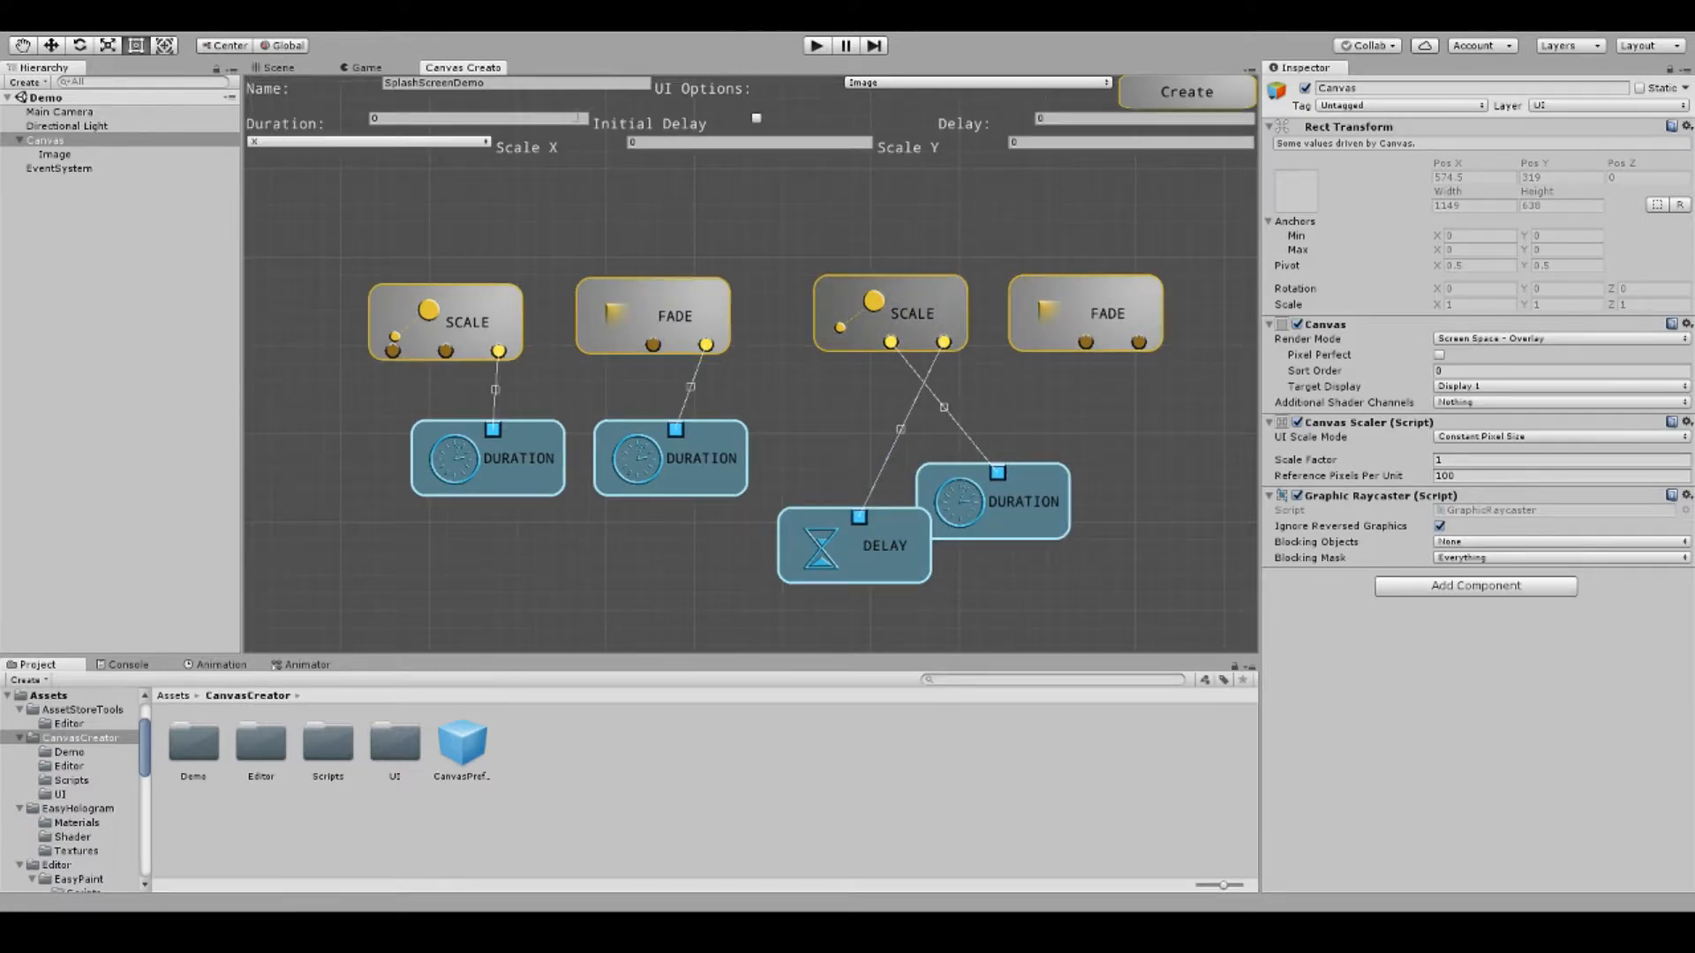
{"action": "left_click", "coordinate": [562, 118]}
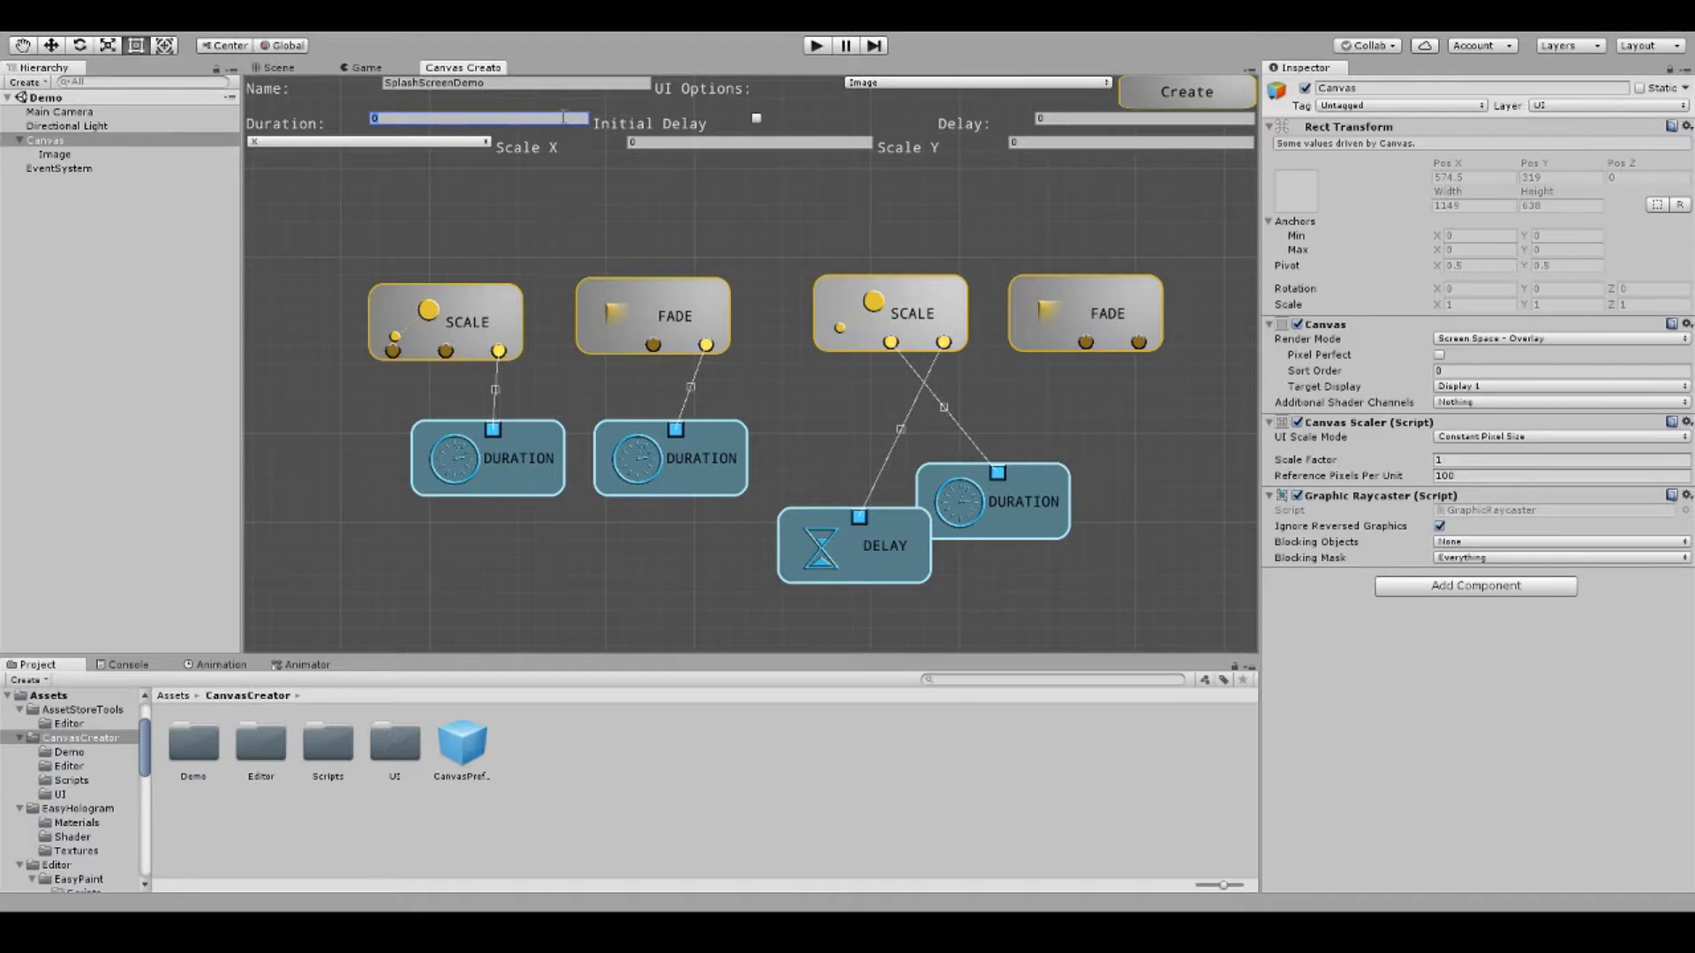
{"action": "type", "text": "1"}
{"action": "key", "text": "Tab"}
{"action": "type", "text": "3"}
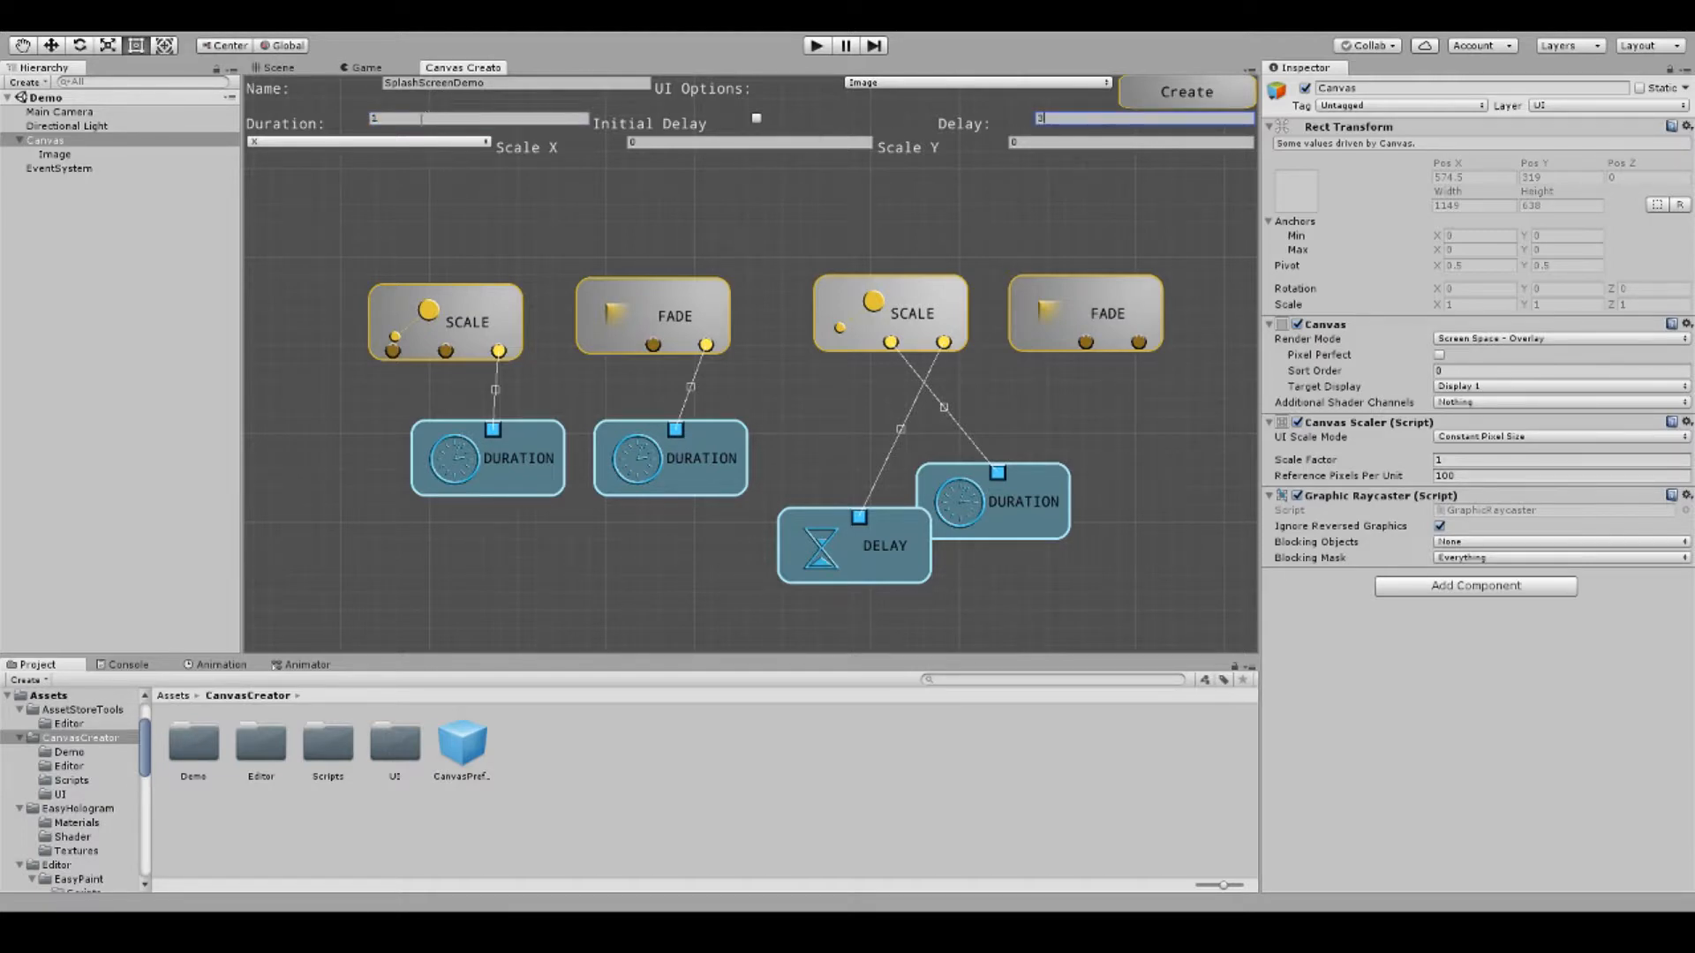
Set the second Scale node's X and Y scale to -100 and its axis option to BOTH.
{"action": "left_click", "coordinate": [714, 143]}
{"action": "type", "text": "-100"}
{"action": "key", "text": "Tab"}
{"action": "type", "text": "-100"}
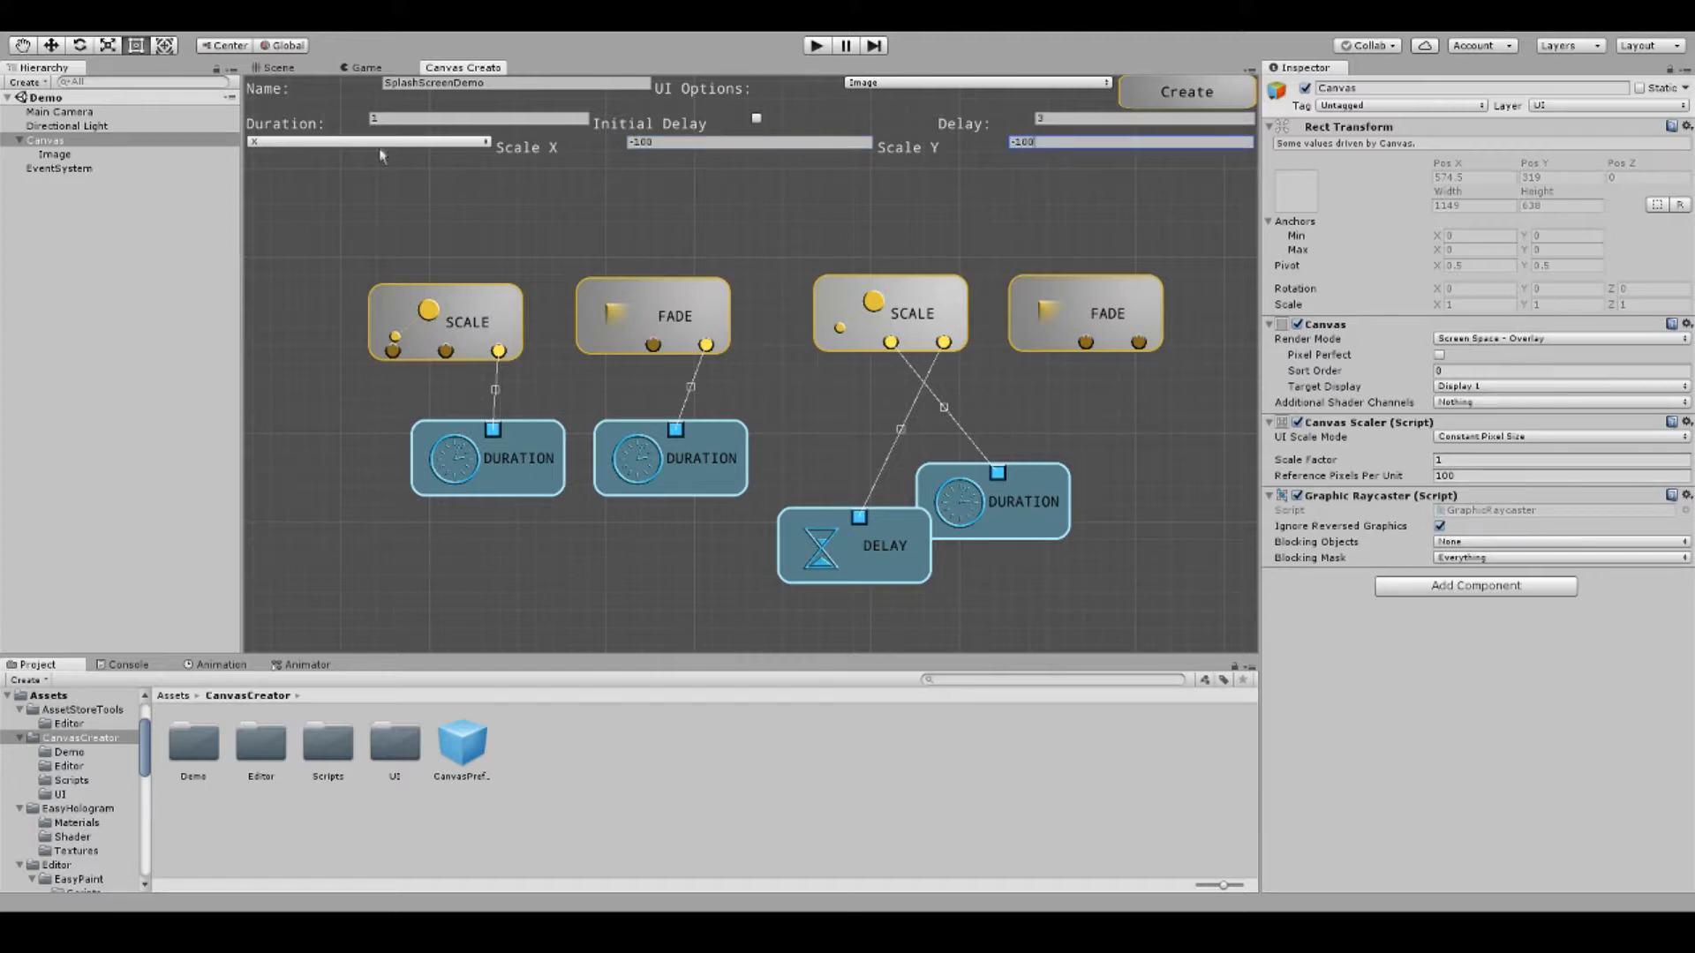
{"action": "left_click", "coordinate": [346, 192]}
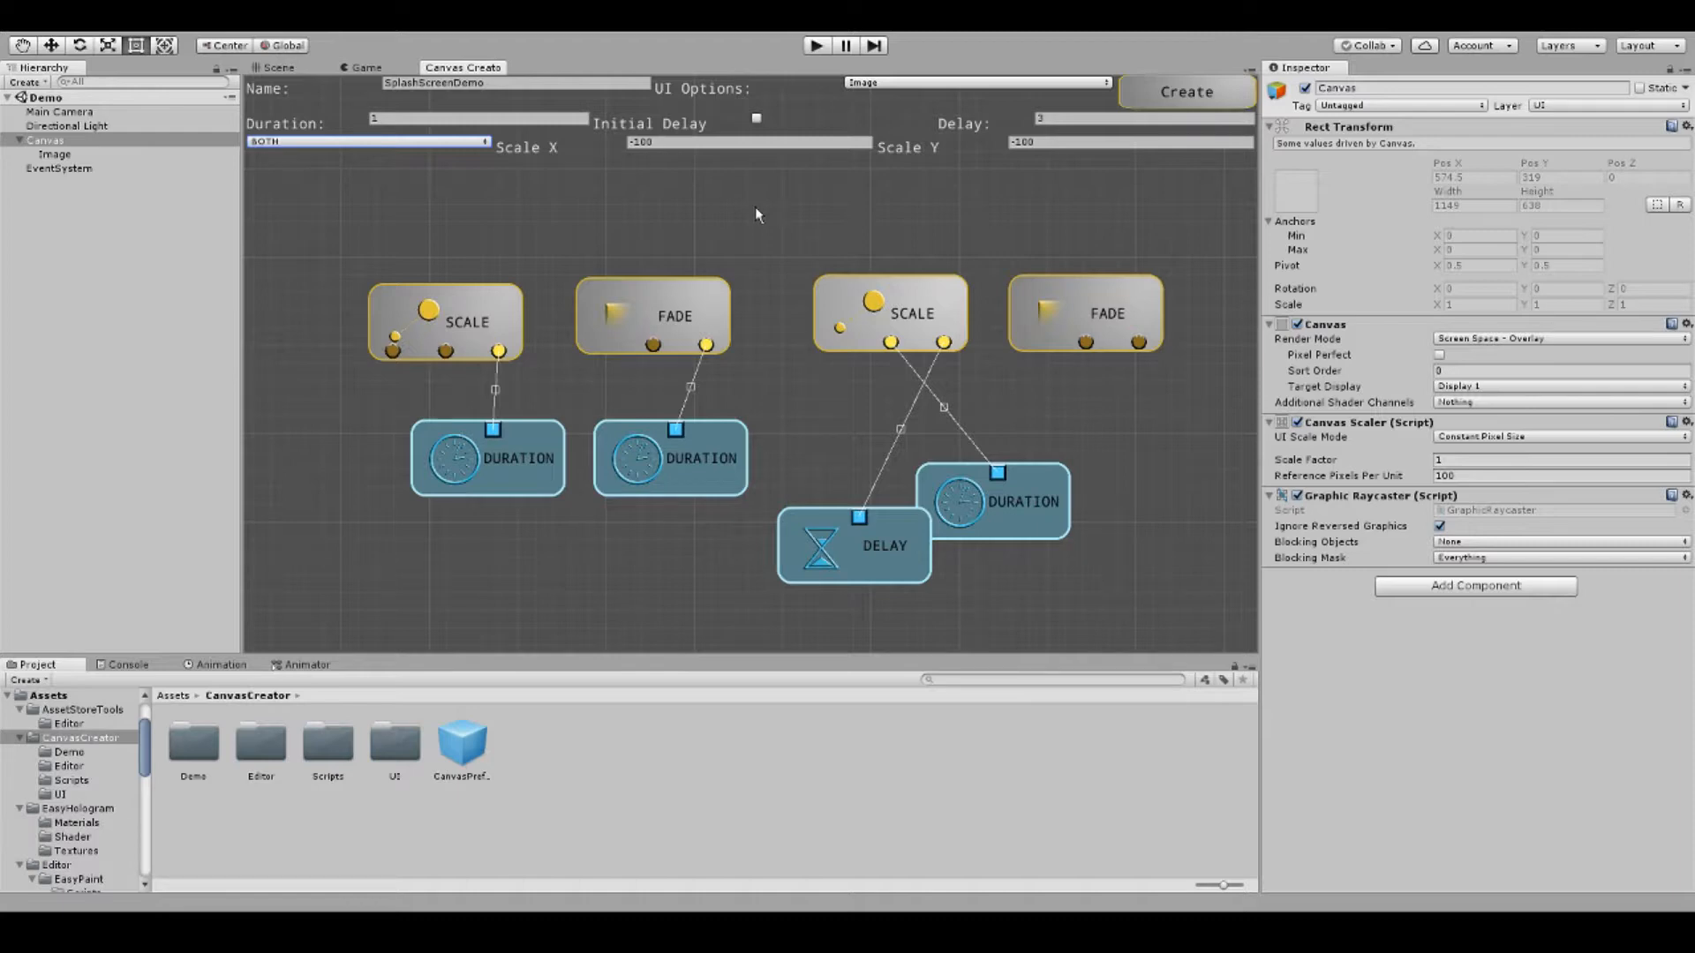
Rearrange the Duration and Delay nodes under the second Scale node so that Duration sits left and Delay right.
{"action": "left_click_drag", "start_coordinate": [976, 523], "coordinate": [856, 487]}
{"action": "left_click_drag", "start_coordinate": [869, 547], "coordinate": [1061, 499]}
{"action": "left_click_drag", "start_coordinate": [918, 496], "coordinate": [903, 521]}
{"action": "left_click", "coordinate": [918, 327]}
Add a Duration node beside the Delay node and connect it to the second Fade node's right socket.
{"action": "left_click", "coordinate": [1109, 325]}
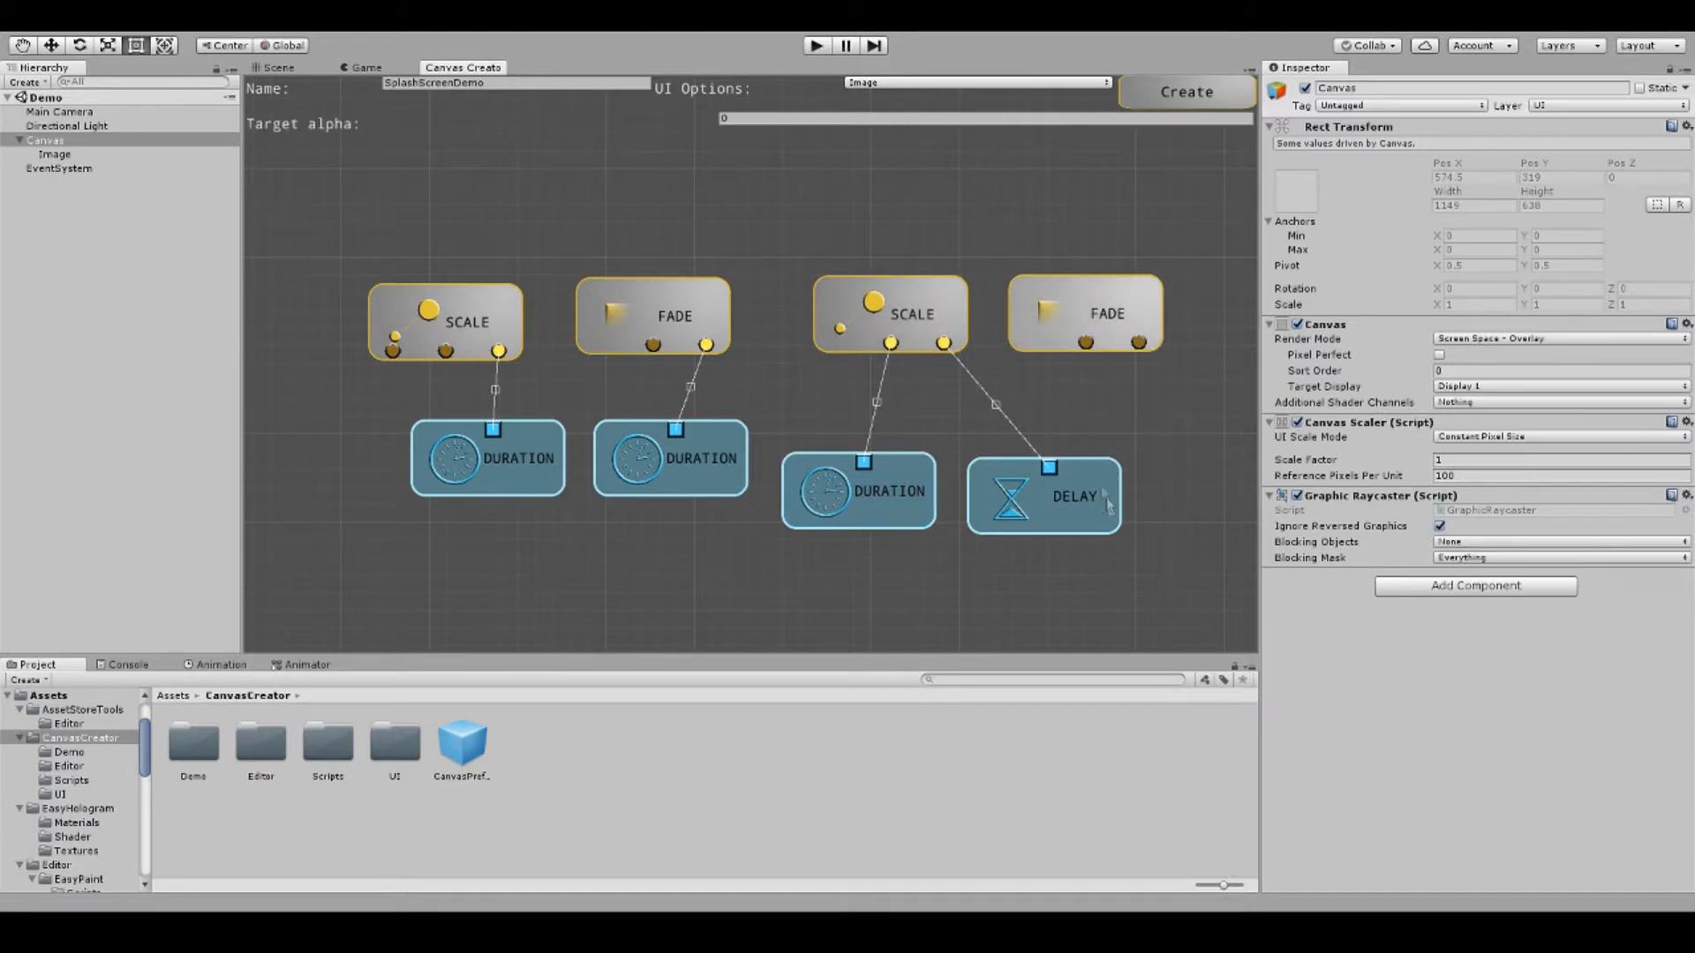
{"action": "right_click", "coordinate": [1154, 437]}
{"action": "left_click", "coordinate": [1181, 473]}
{"action": "left_click_drag", "start_coordinate": [1172, 433], "coordinate": [1093, 459]}
{"action": "left_click", "coordinate": [1096, 434]}
{"action": "left_click", "coordinate": [1006, 336]}
Set the second Fade node's duration to 1.
{"action": "left_click", "coordinate": [989, 319]}
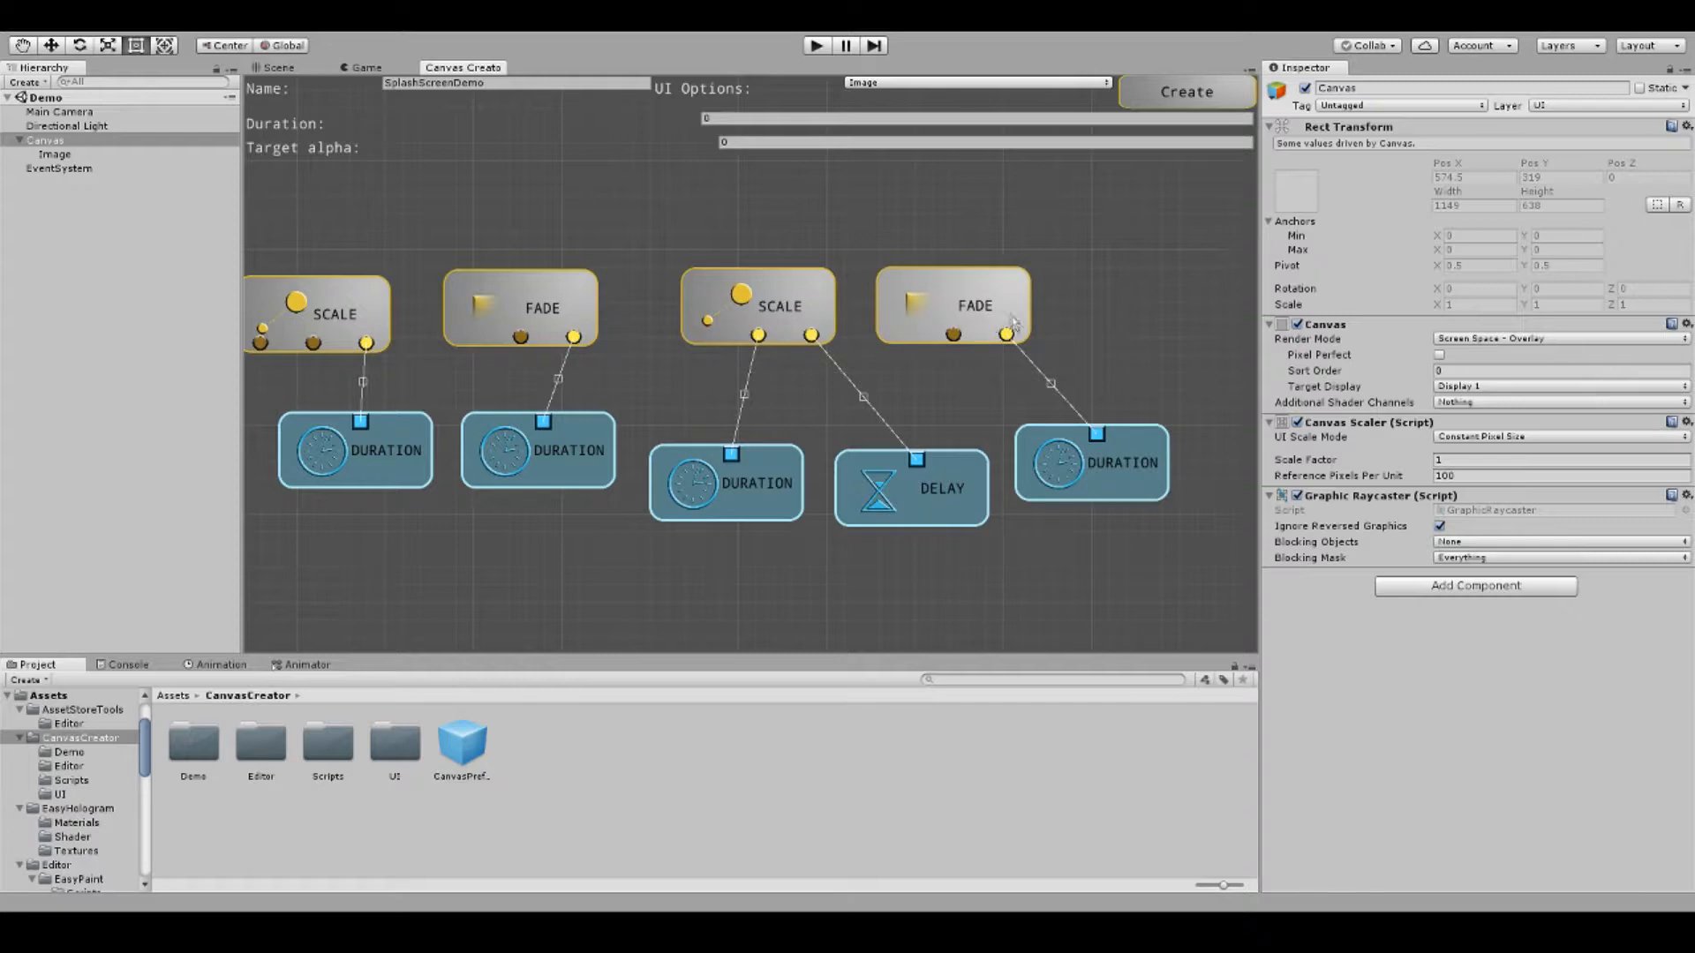
{"action": "left_click", "coordinate": [1126, 461]}
{"action": "left_click", "coordinate": [953, 319]}
{"action": "left_click", "coordinate": [752, 155]}
{"action": "left_click", "coordinate": [918, 278]}
{"action": "left_click", "coordinate": [761, 119]}
{"action": "type", "text": "1"}
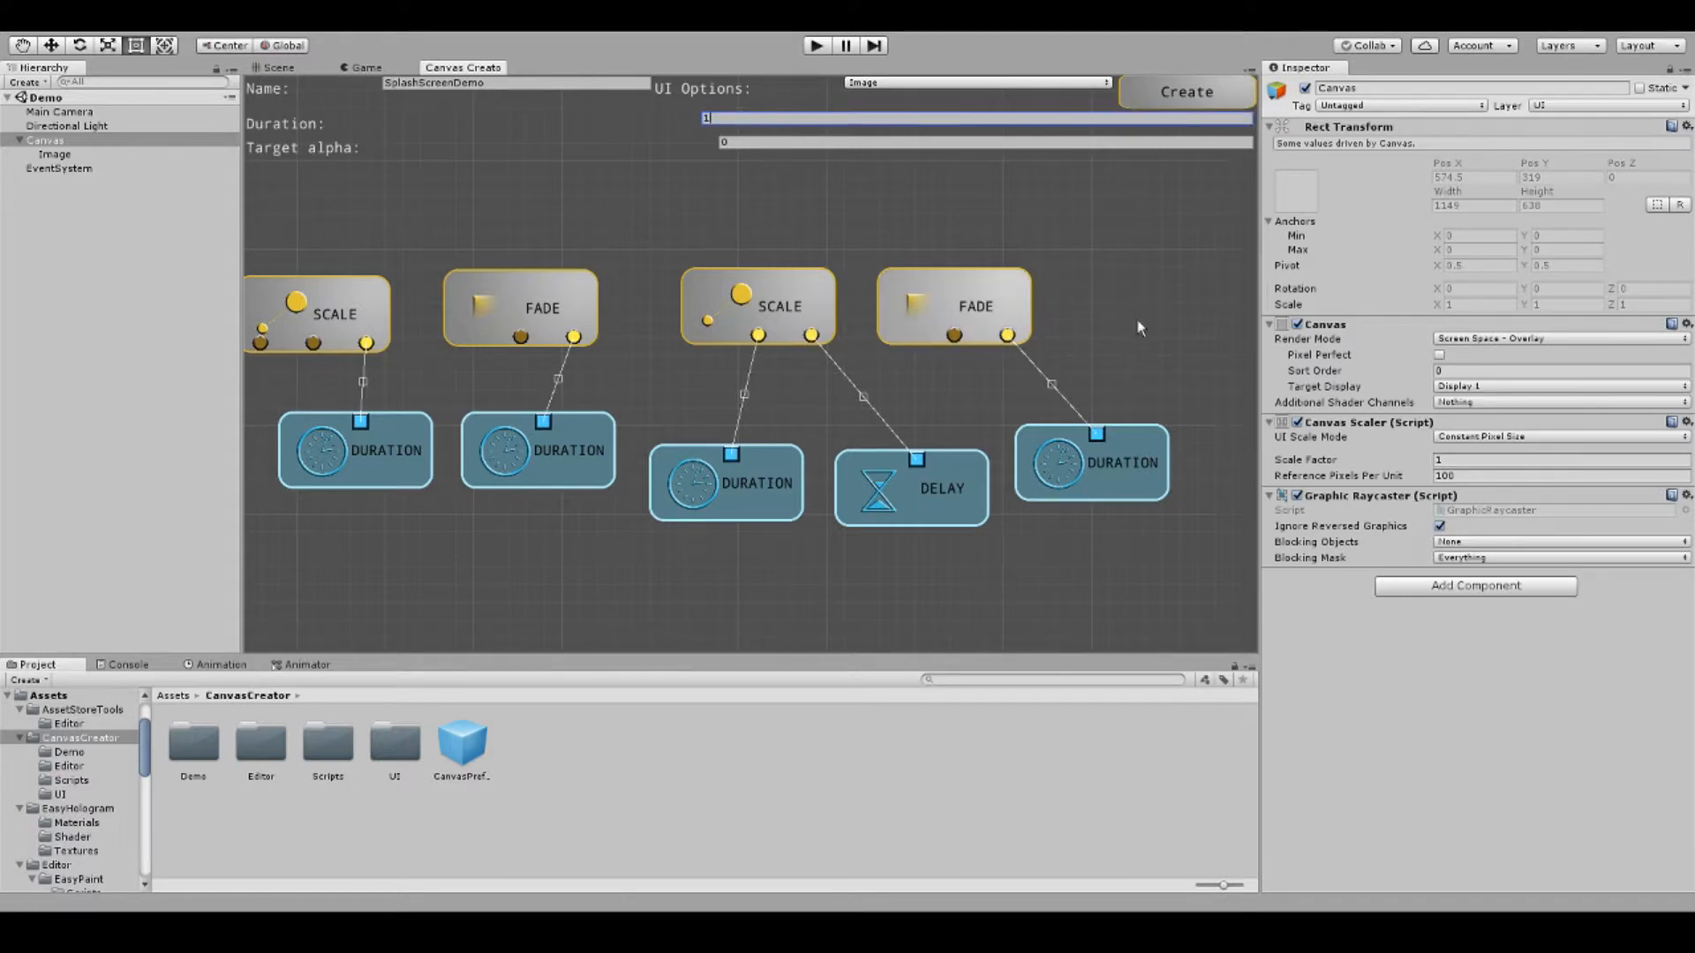
Add a Delay node, connect it to the second Fade node's left socket, and arrange it beside the Duration node.
{"action": "right_click", "coordinate": [1051, 324]}
{"action": "left_click", "coordinate": [1100, 358]}
{"action": "left_click_drag", "start_coordinate": [1120, 249], "coordinate": [926, 304]}
{"action": "left_click_drag", "start_coordinate": [822, 333], "coordinate": [882, 304]}
{"action": "left_click_drag", "start_coordinate": [962, 534], "coordinate": [1164, 482]}
{"action": "left_click_drag", "start_coordinate": [939, 433], "coordinate": [899, 485]}
{"action": "left_click", "coordinate": [1096, 553]}
{"action": "left_click", "coordinate": [898, 441]}
{"action": "left_click", "coordinate": [819, 361]}
{"action": "left_click", "coordinate": [809, 328]}
Set the second Fade node's duration to 1 and its delay to 3.5.
{"action": "left_click", "coordinate": [768, 125]}
{"action": "left_click", "coordinate": [492, 151]}
{"action": "left_click", "coordinate": [795, 333]}
{"action": "left_click", "coordinate": [581, 347]}
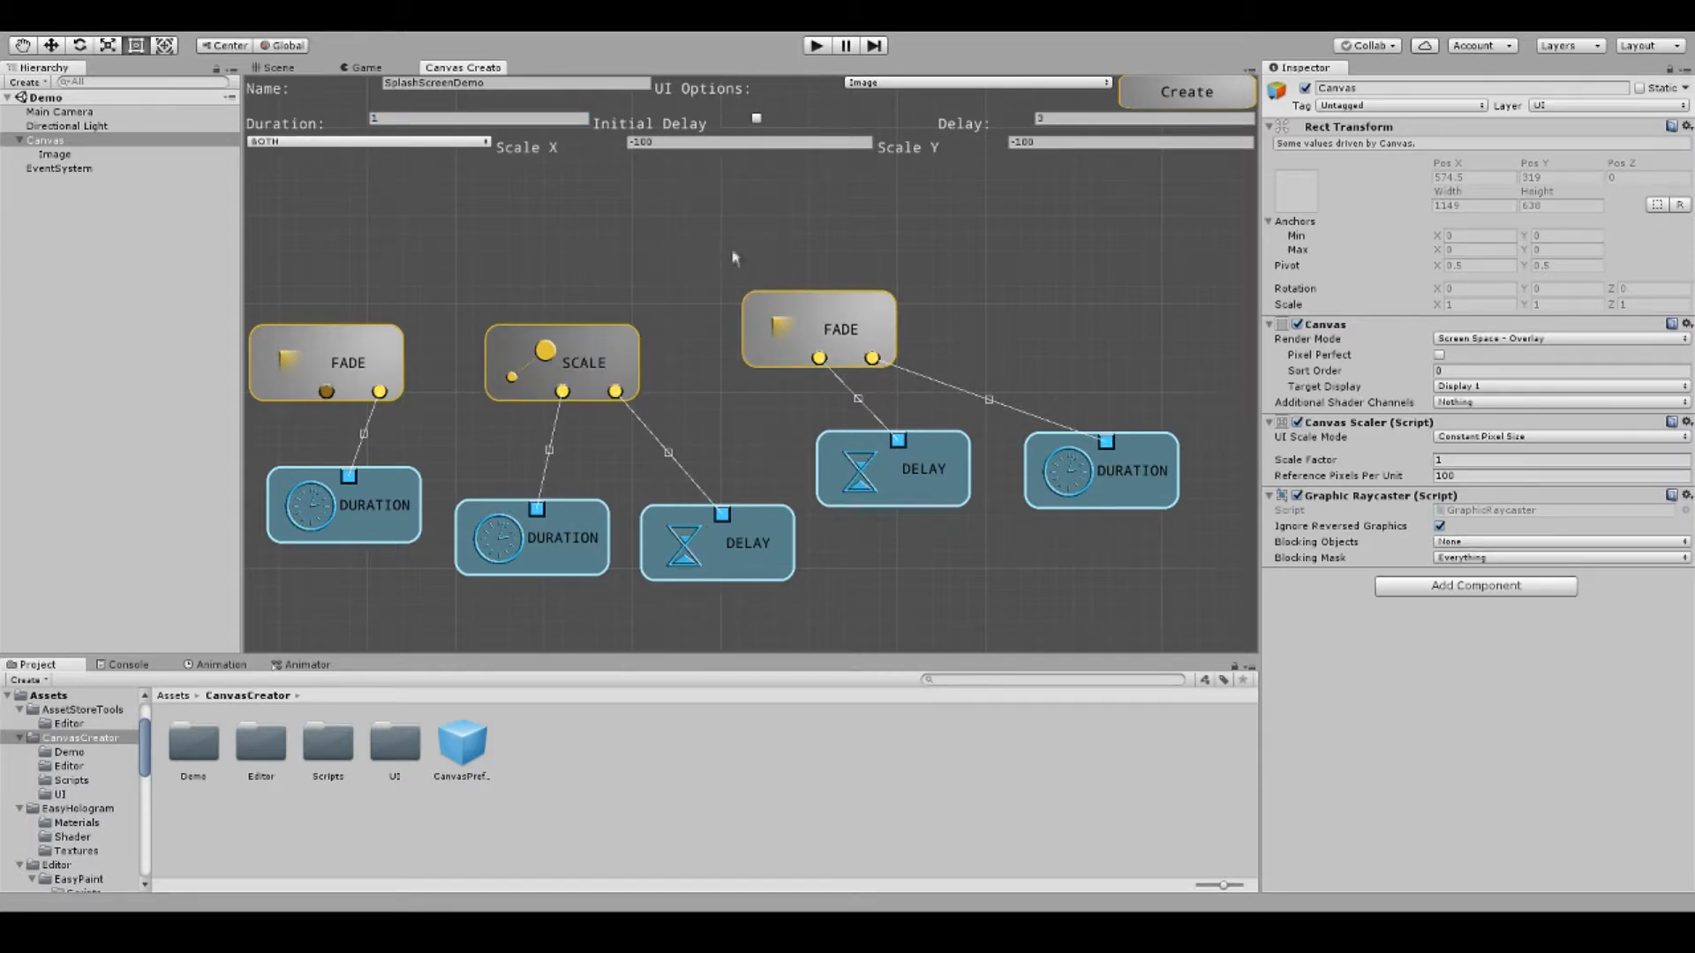
{"action": "left_click", "coordinate": [794, 298]}
{"action": "left_click", "coordinate": [452, 117]}
{"action": "type", "text": "3.5"}
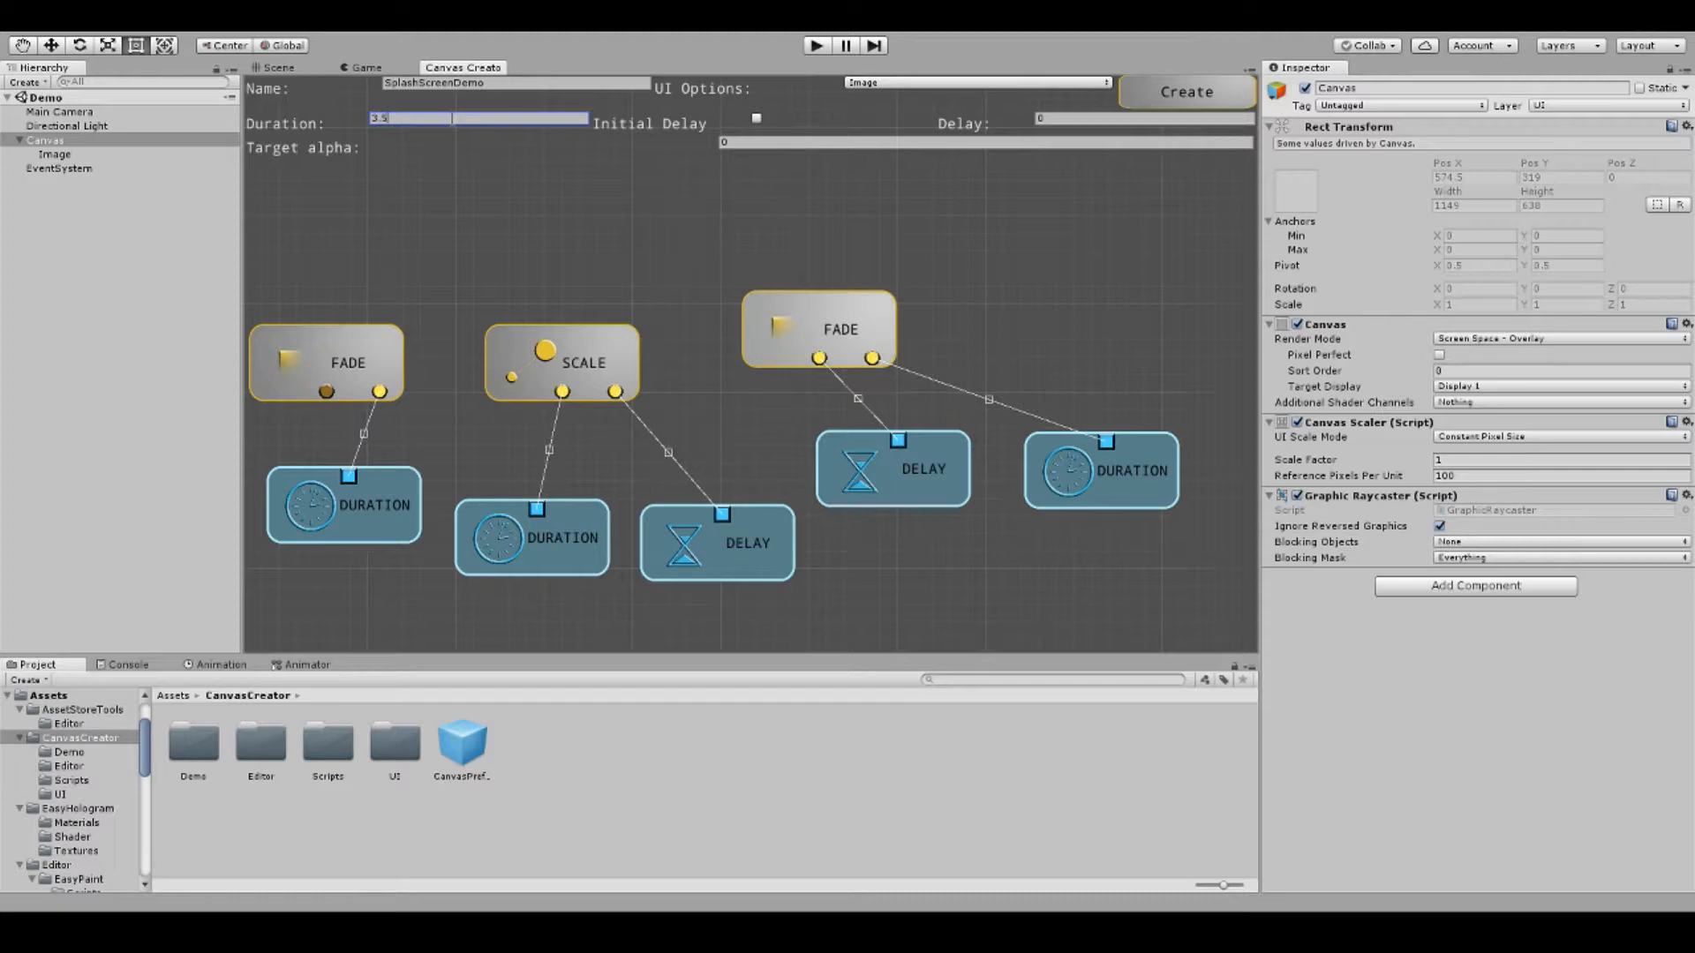
{"action": "left_click_drag", "start_coordinate": [449, 128], "coordinate": [233, 111]}
{"action": "left_click", "coordinate": [833, 318]}
{"action": "type", "text": "1"}
{"action": "left_click", "coordinate": [1057, 120]}
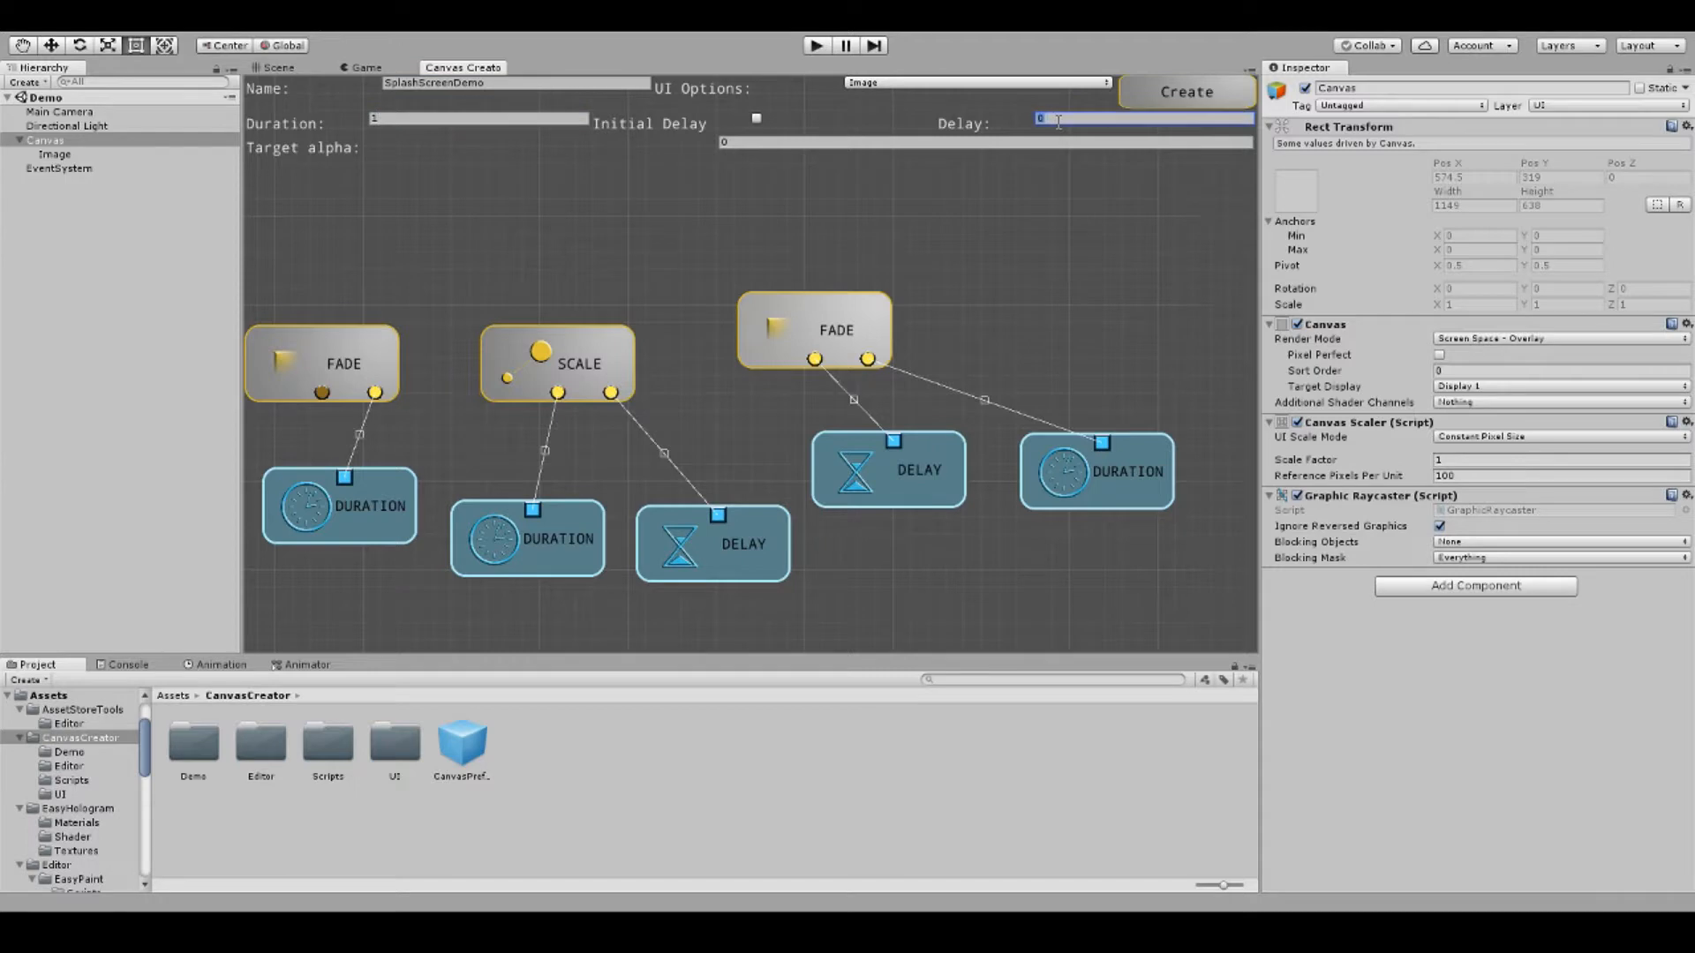
{"action": "left_click", "coordinate": [871, 252]}
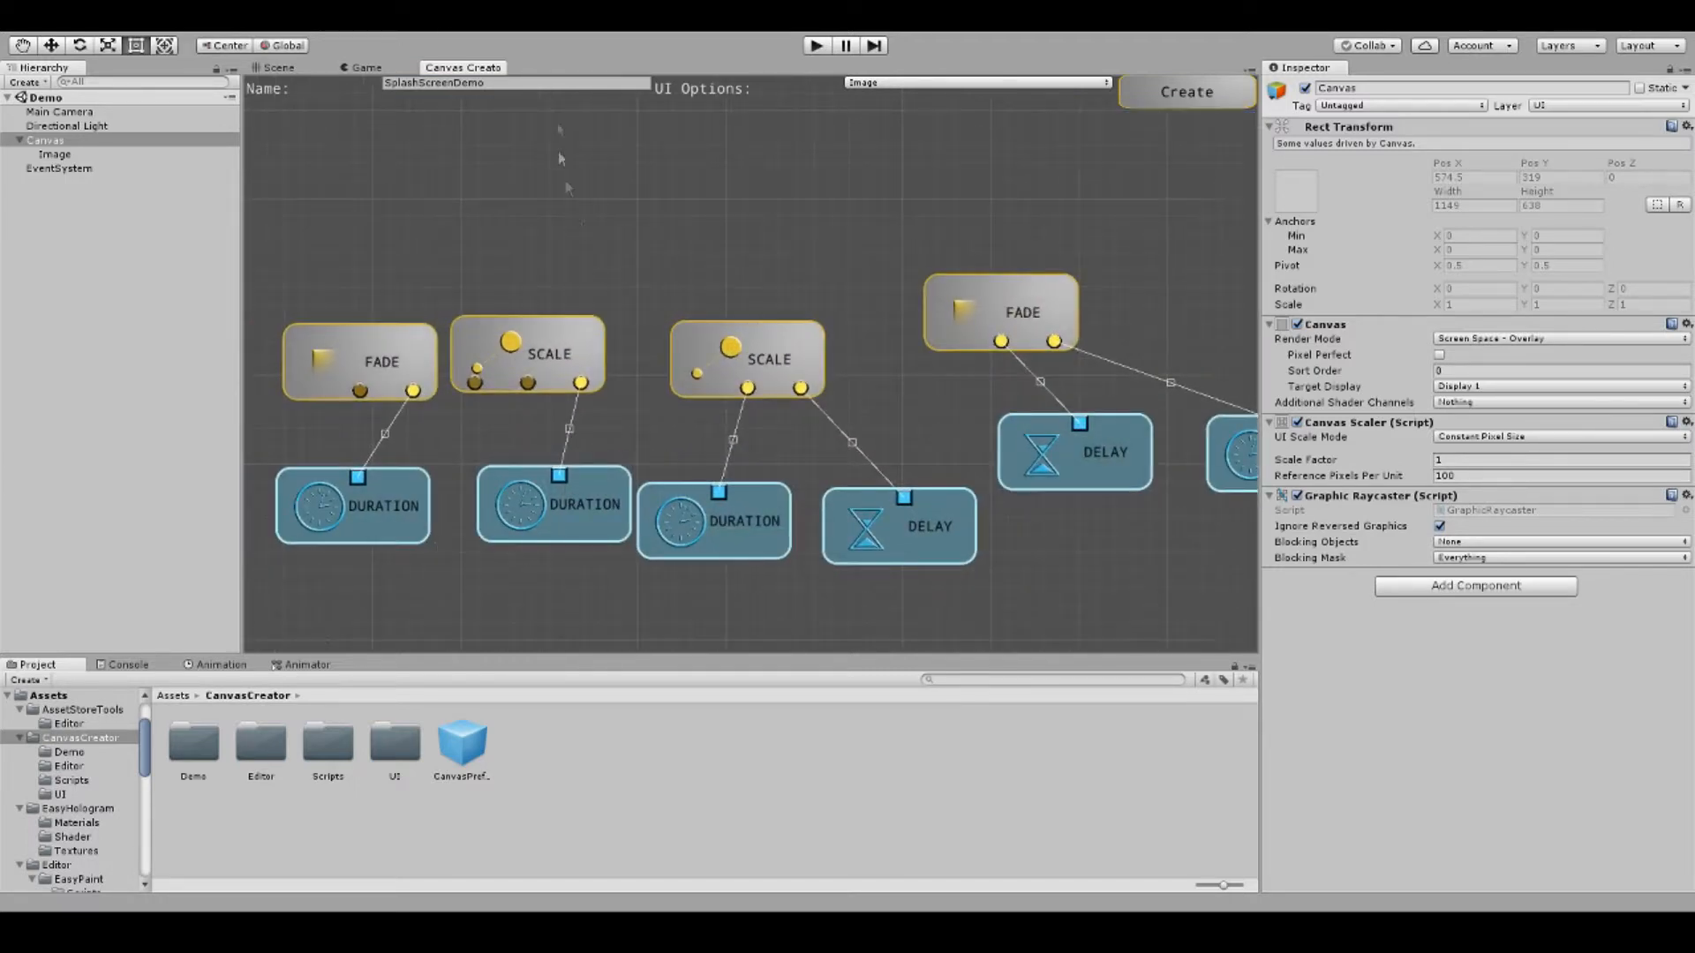
Create the SplashScreenDemo prefab and place an instance of it under Canvas in the scene hierarchy.
{"action": "left_click", "coordinate": [1159, 91]}
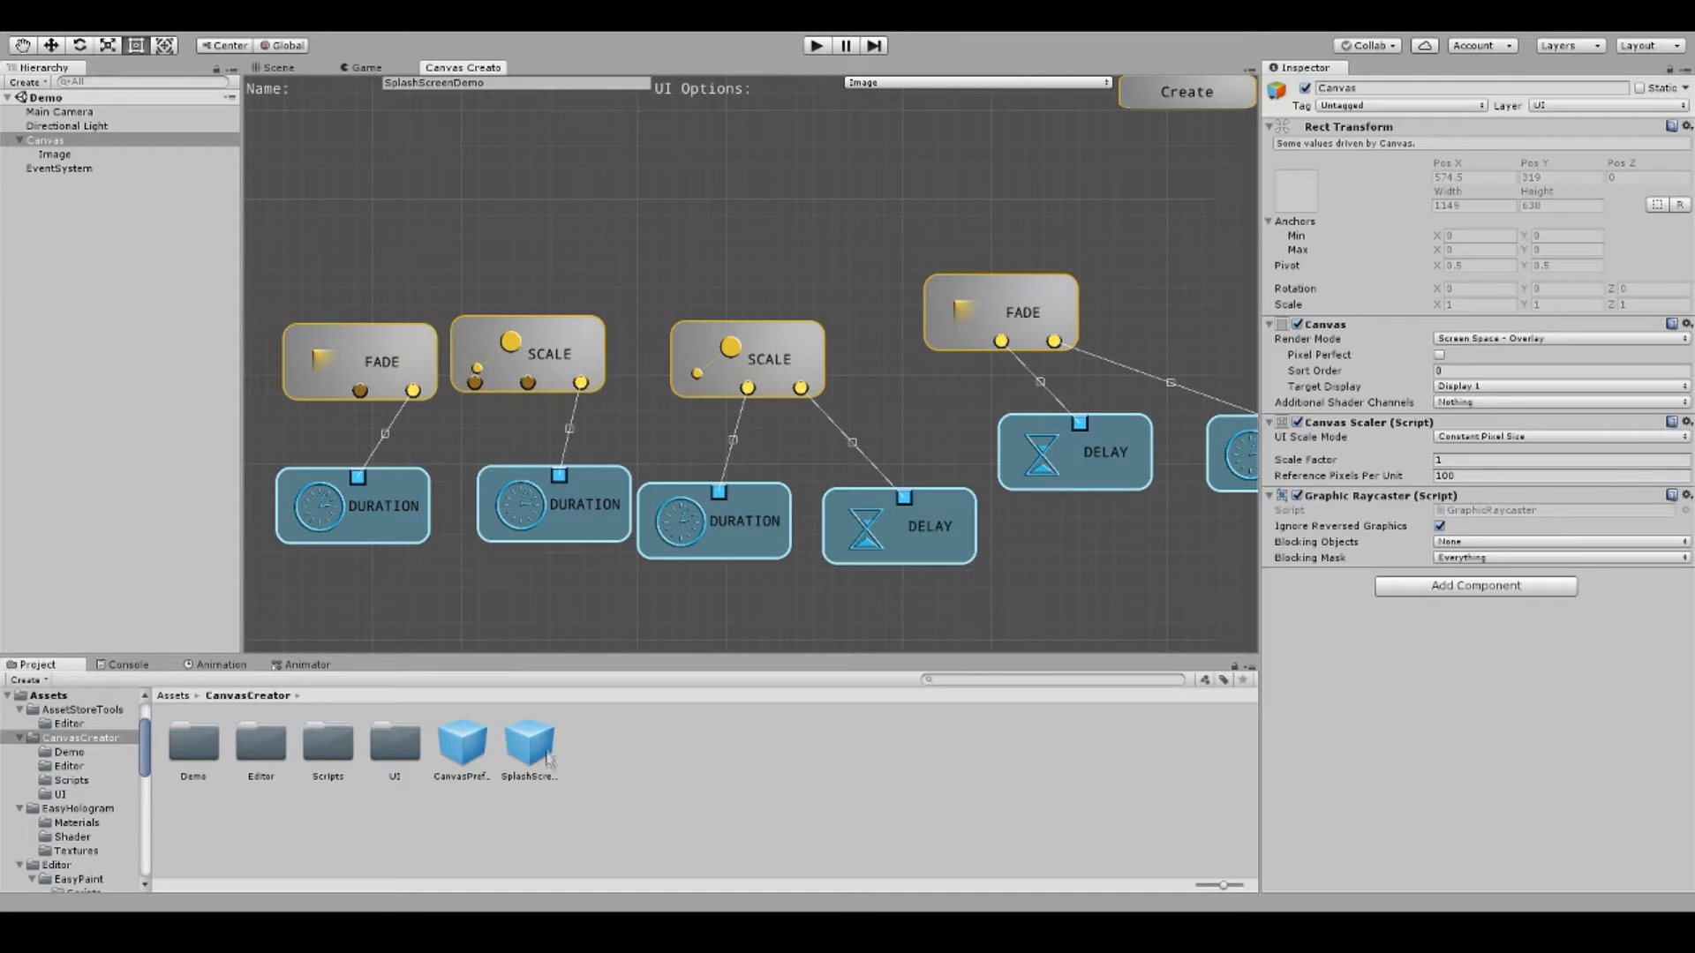
{"action": "left_click", "coordinate": [368, 71]}
{"action": "left_click", "coordinate": [300, 71]}
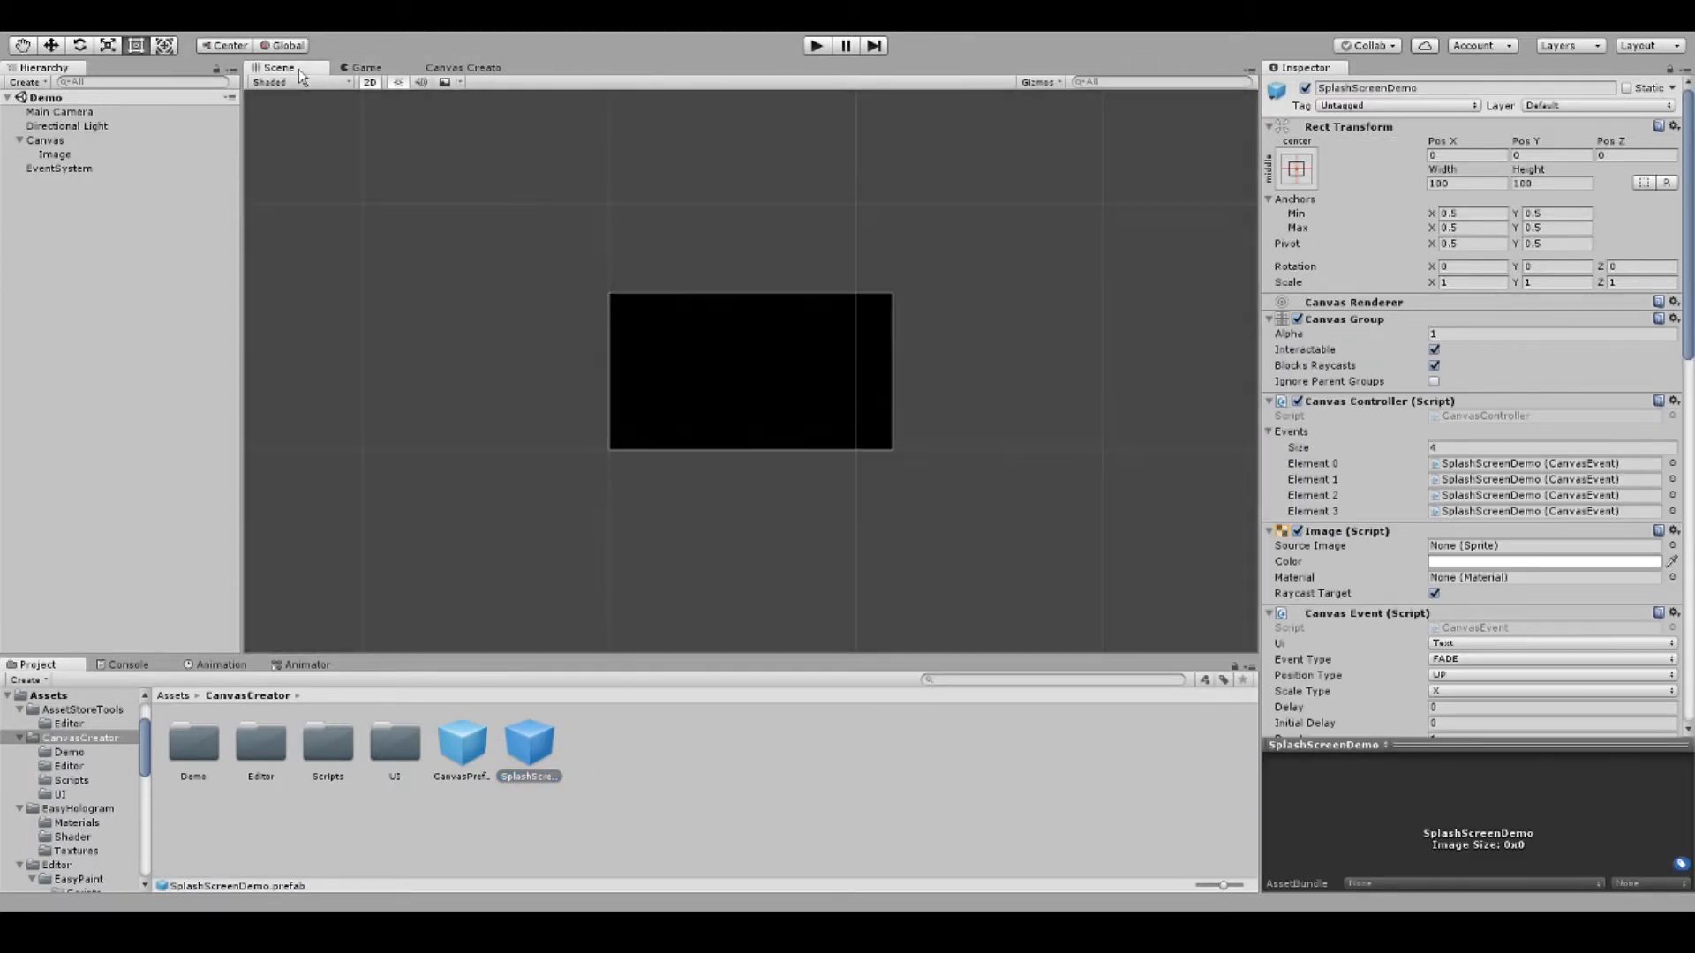
{"action": "left_click_drag", "start_coordinate": [533, 739], "coordinate": [53, 143]}
Enlarge the SplashScreenDemo image evenly about its centre to about 480 by 480.
{"action": "scroll", "coordinate": [737, 358], "scroll_direction": "up", "scroll_amount": 4}
{"action": "scroll", "coordinate": [771, 393], "scroll_direction": "up", "scroll_amount": 5}
{"action": "left_click_drag", "start_coordinate": [763, 329], "coordinate": [873, 327], "text": "alt+shift"}
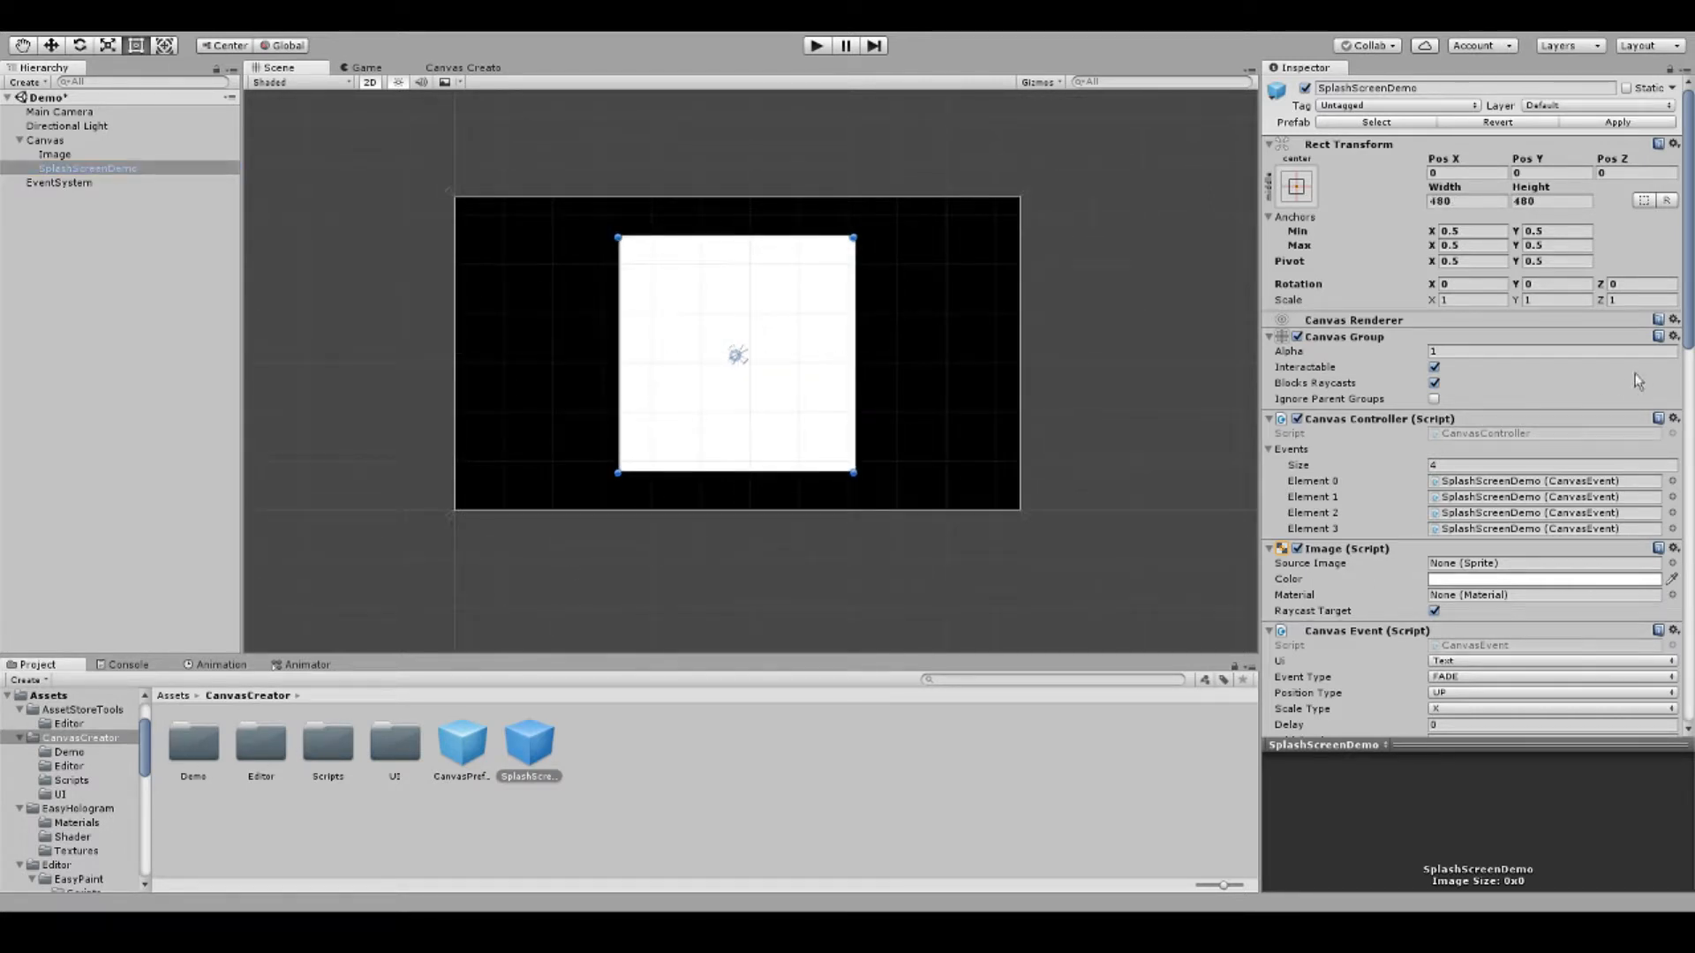
Assign the gw1pGames sprite from the Demo folder as SplashScreenDemo's source image.
{"action": "double_click", "coordinate": [179, 776]}
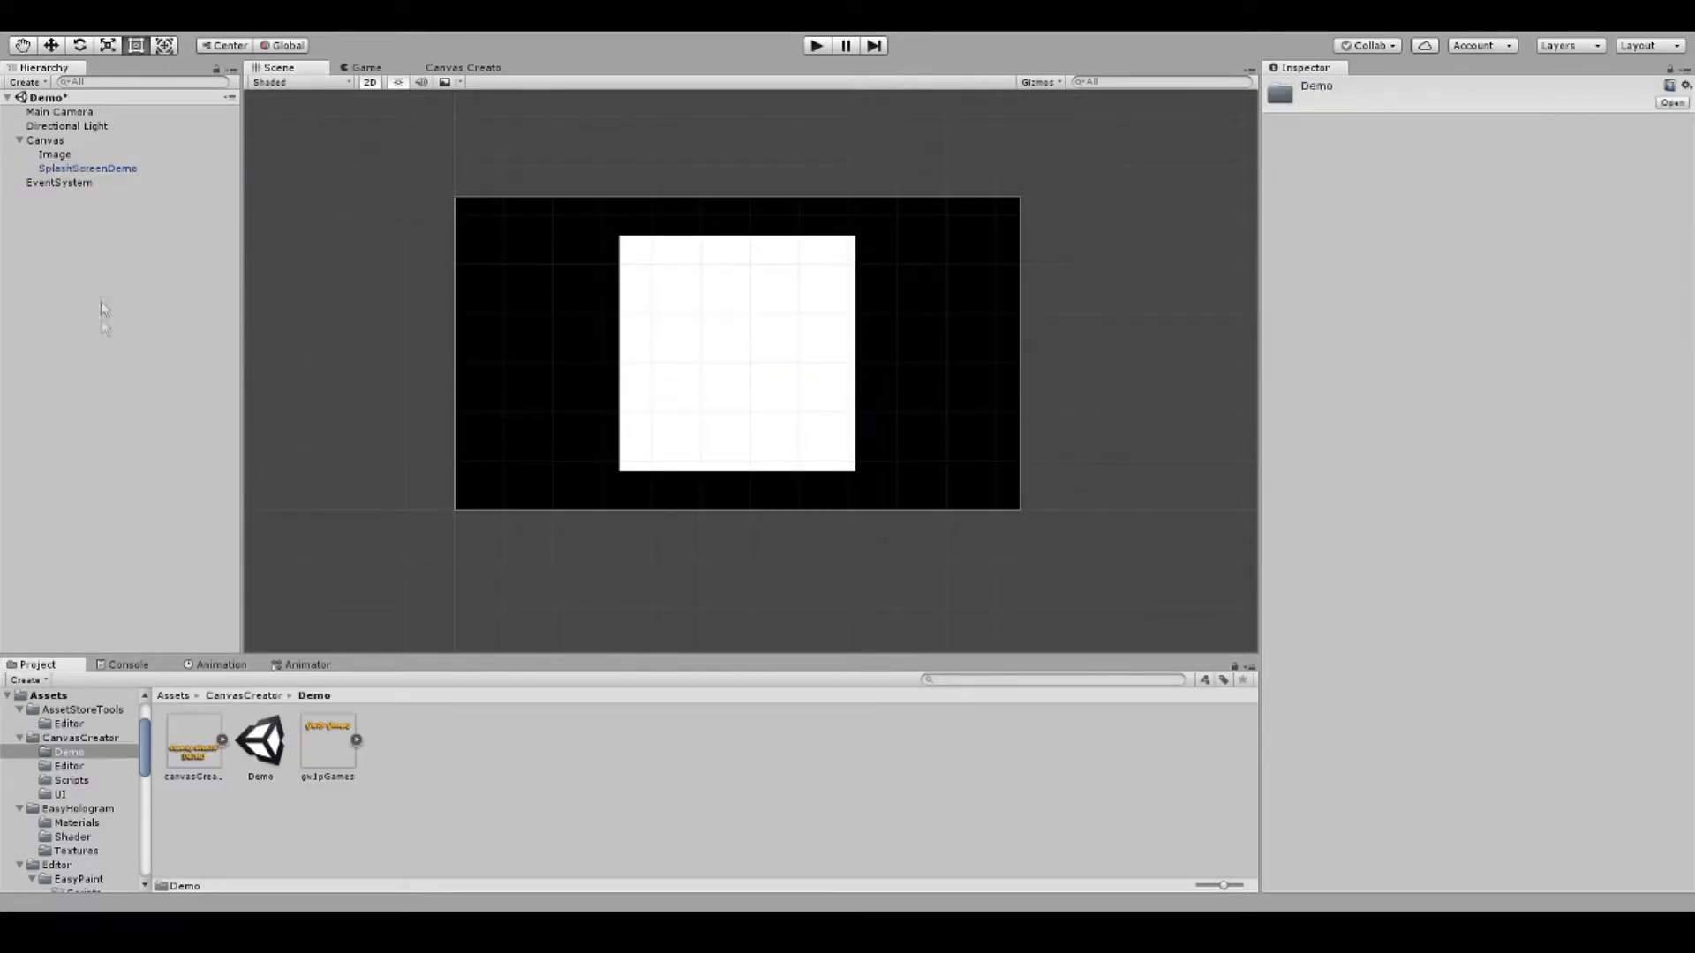
{"action": "left_click", "coordinate": [134, 169]}
{"action": "left_click_drag", "start_coordinate": [329, 746], "coordinate": [1480, 580]}
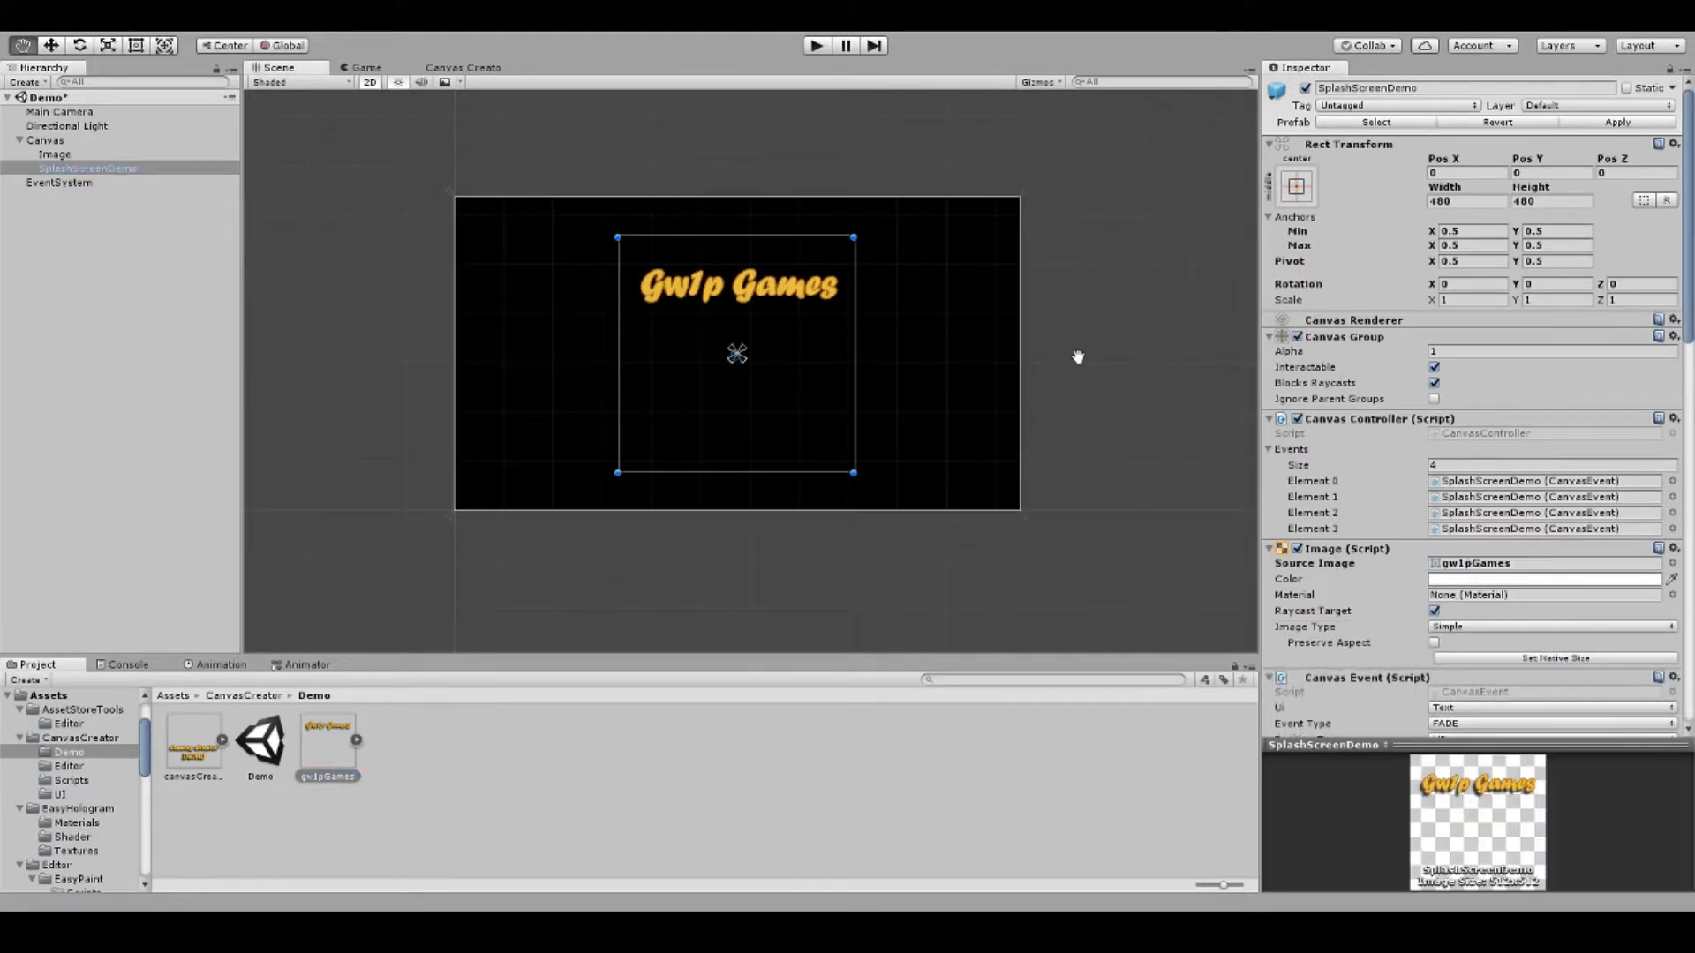
Enlarge the Gw1p Games image evenly about its centre and move its anchors out to the image corners.
{"action": "scroll", "coordinate": [1078, 356], "scroll_direction": "up", "scroll_amount": 2}
{"action": "key", "text": "t"}
{"action": "left_click_drag", "start_coordinate": [821, 209], "coordinate": [870, 219], "text": "alt+shift"}
{"action": "left_click_drag", "start_coordinate": [672, 352], "coordinate": [841, 176]}
{"action": "left_click_drag", "start_coordinate": [664, 357], "coordinate": [492, 530]}
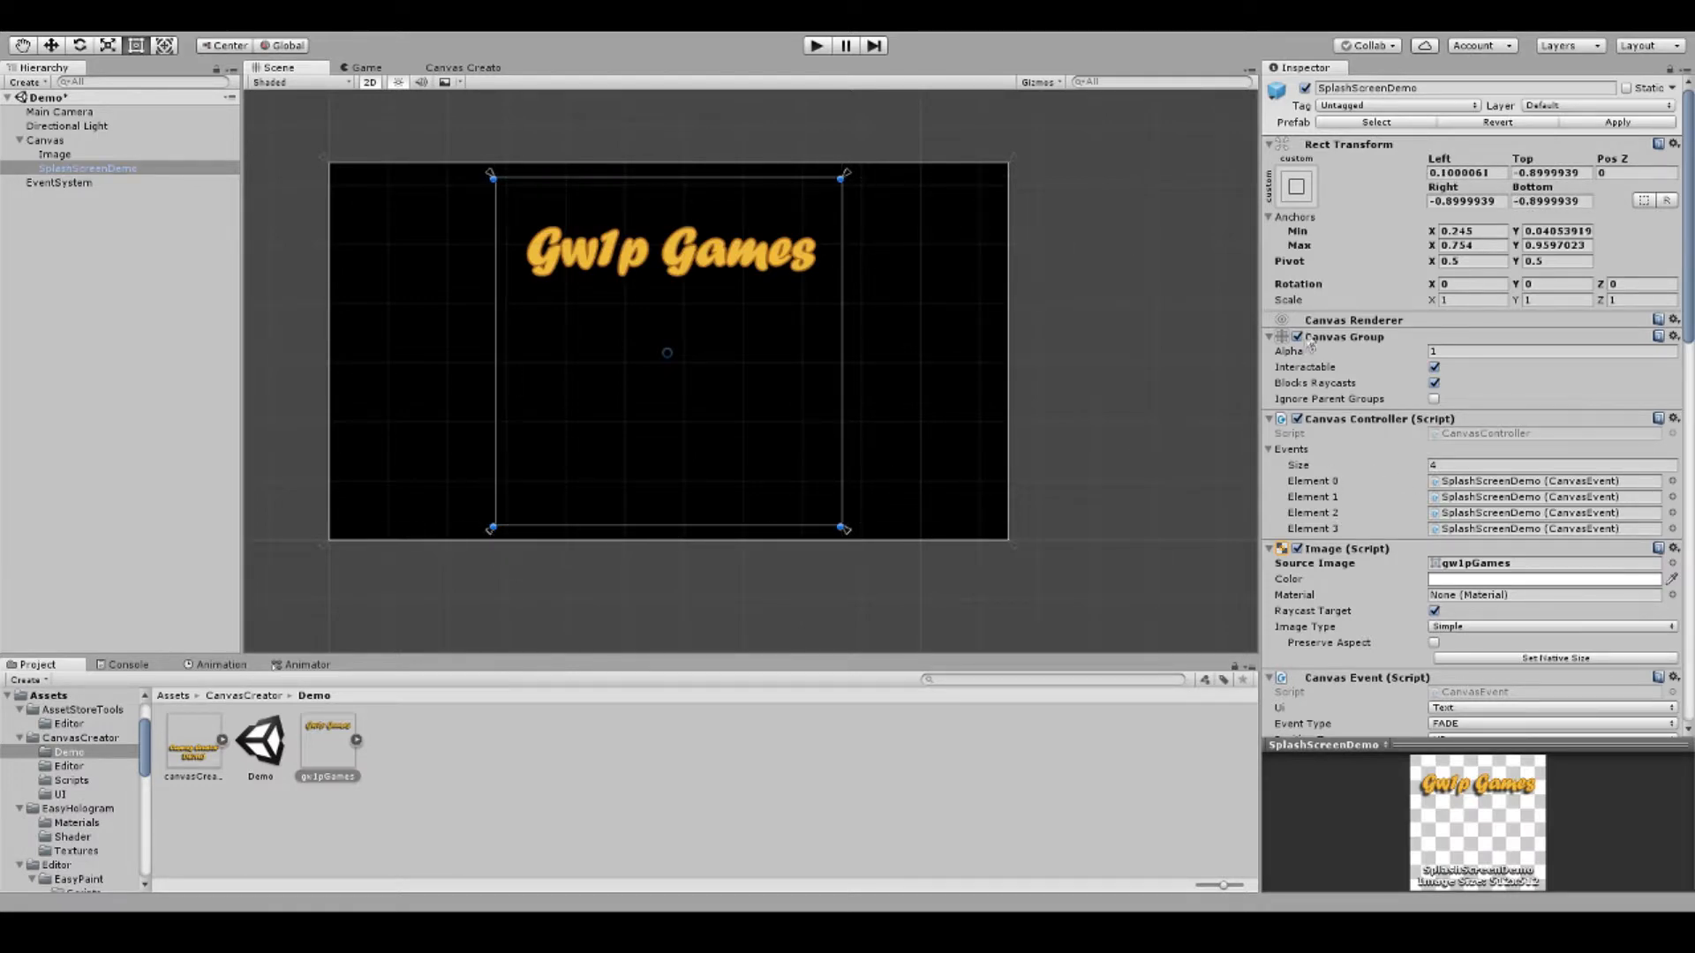
Set SplashScreenDemo's Canvas Group alpha to 0 and save the scene.
{"action": "left_click_drag", "start_coordinate": [1297, 352], "coordinate": [343, 375]}
{"action": "middle_click_drag", "start_coordinate": [586, 194], "coordinate": [605, 187]}
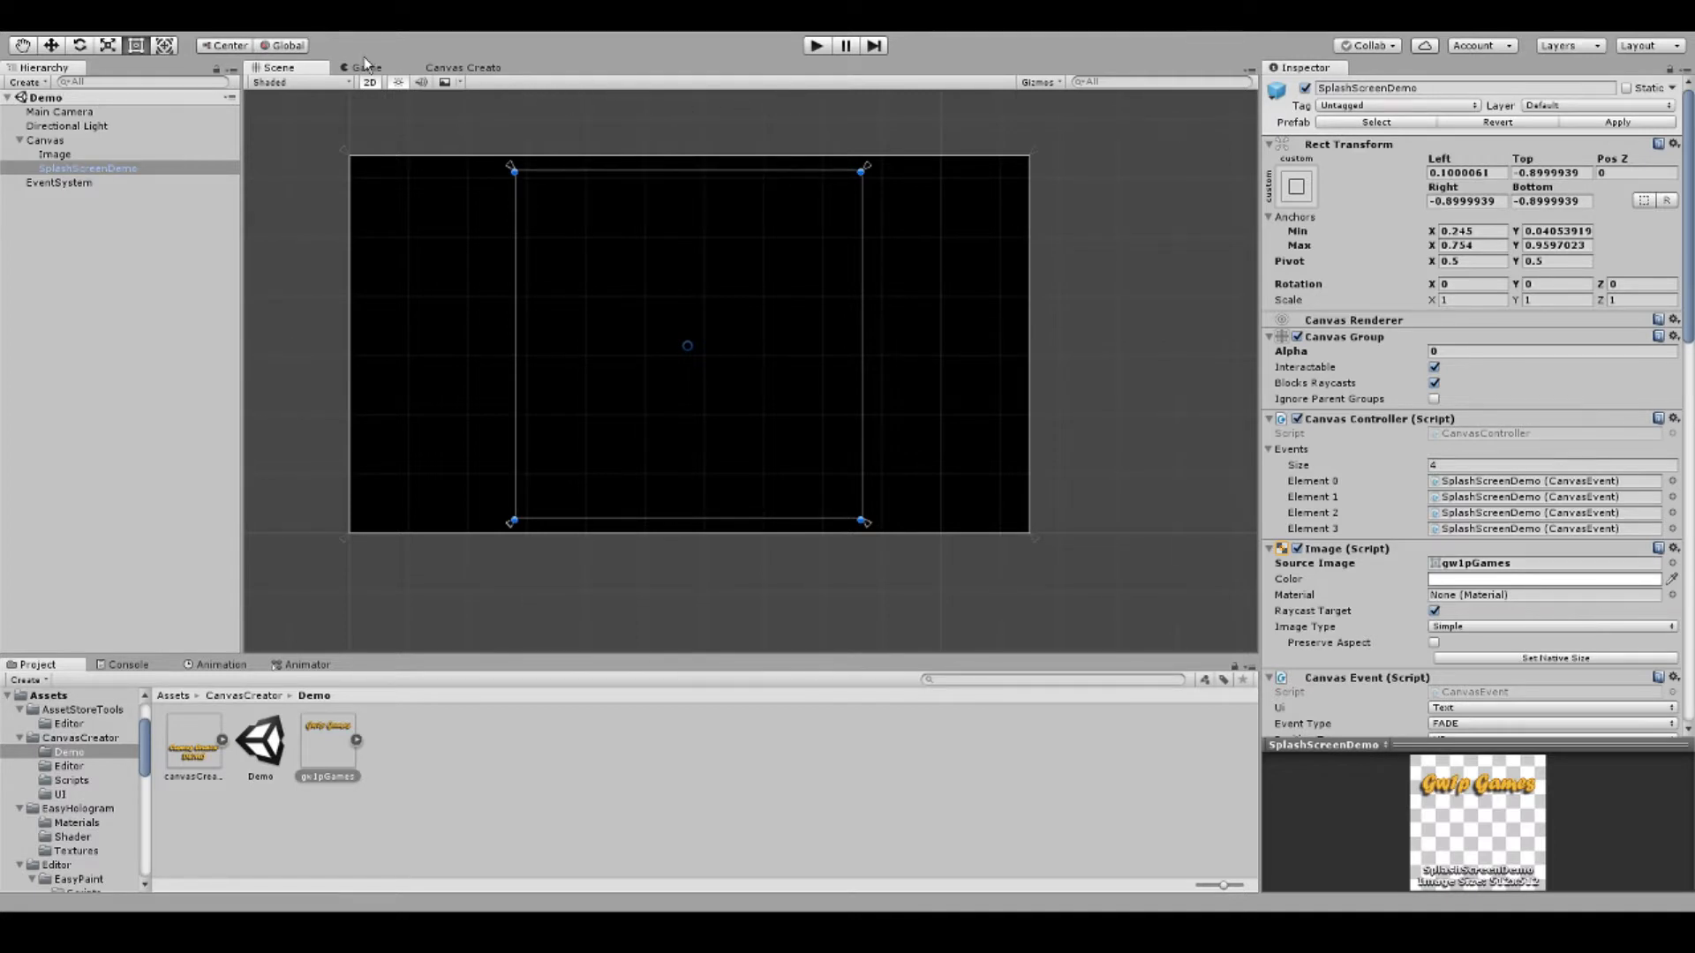
Play the scene twice in the Game view to preview the splash animation, stopping it after each run.
{"action": "left_click", "coordinate": [386, 71]}
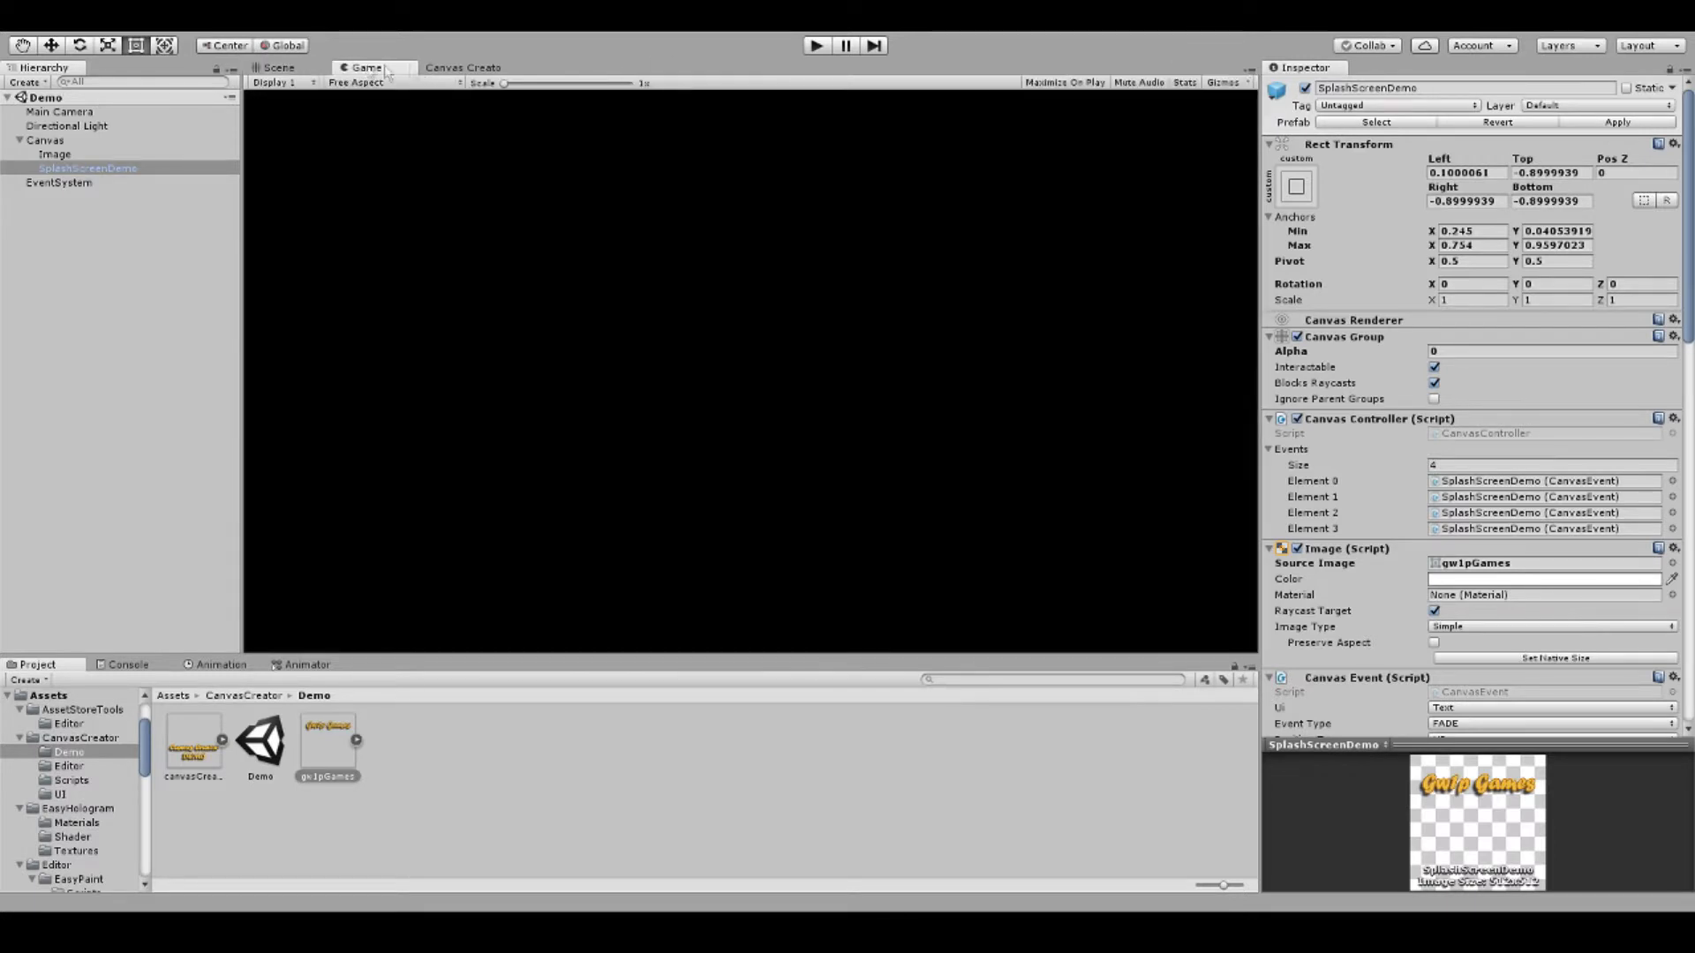
{"action": "left_click", "coordinate": [820, 46]}
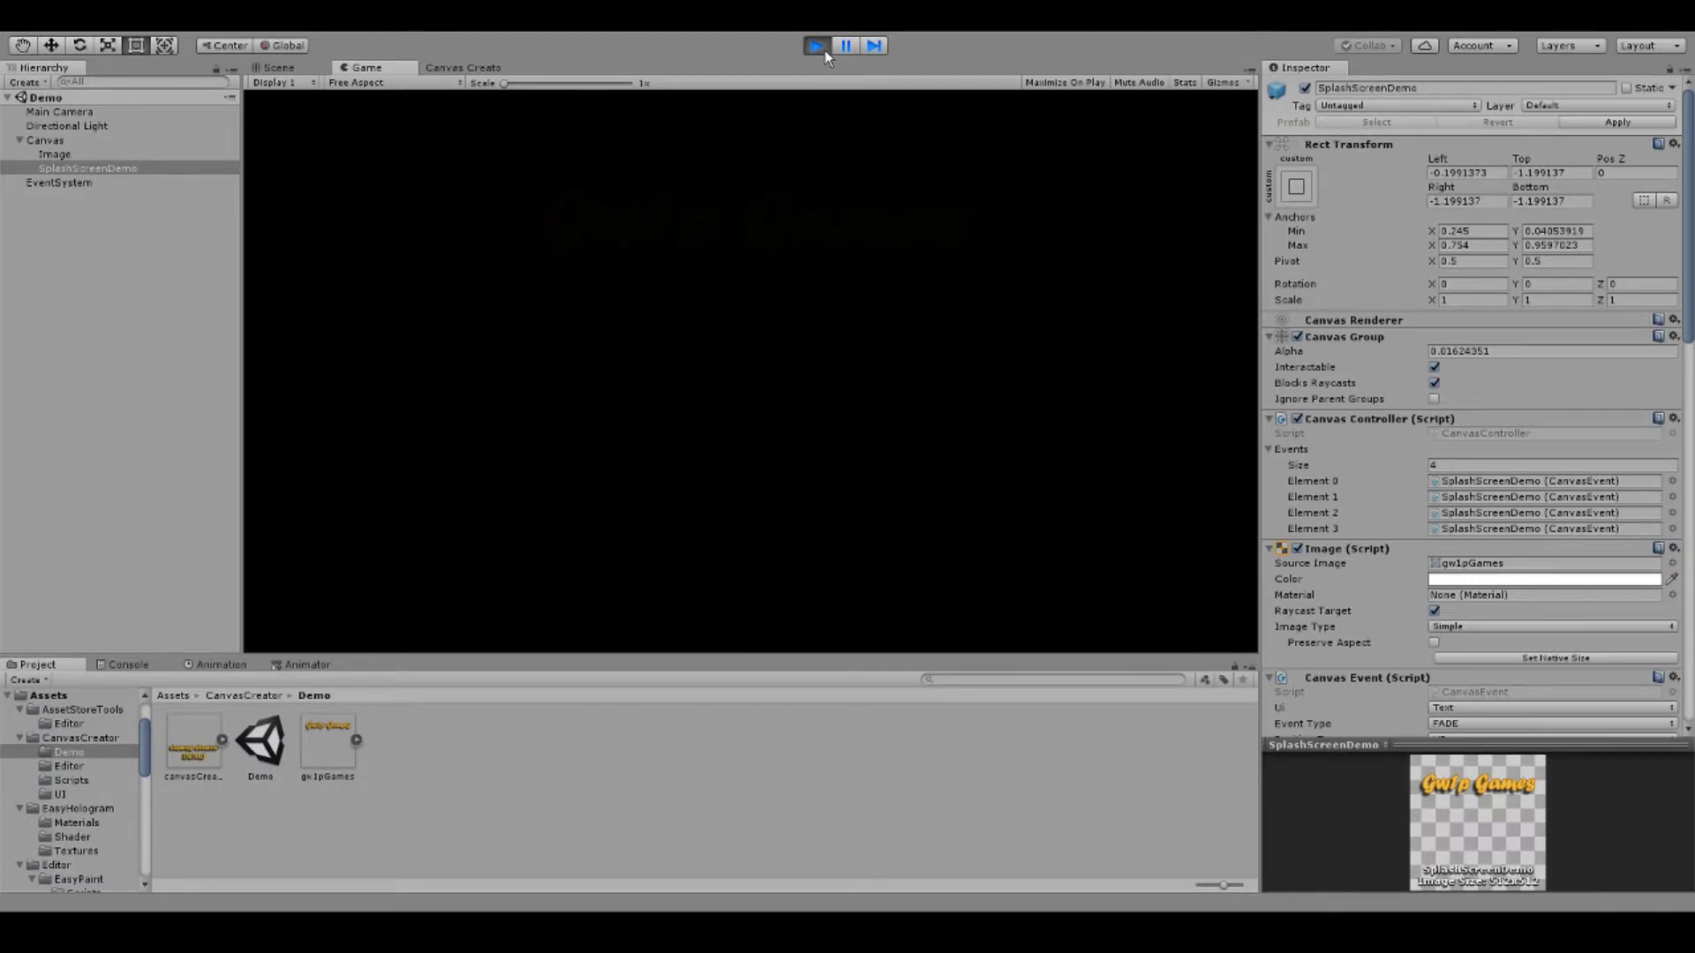
{"action": "left_click", "coordinate": [825, 51]}
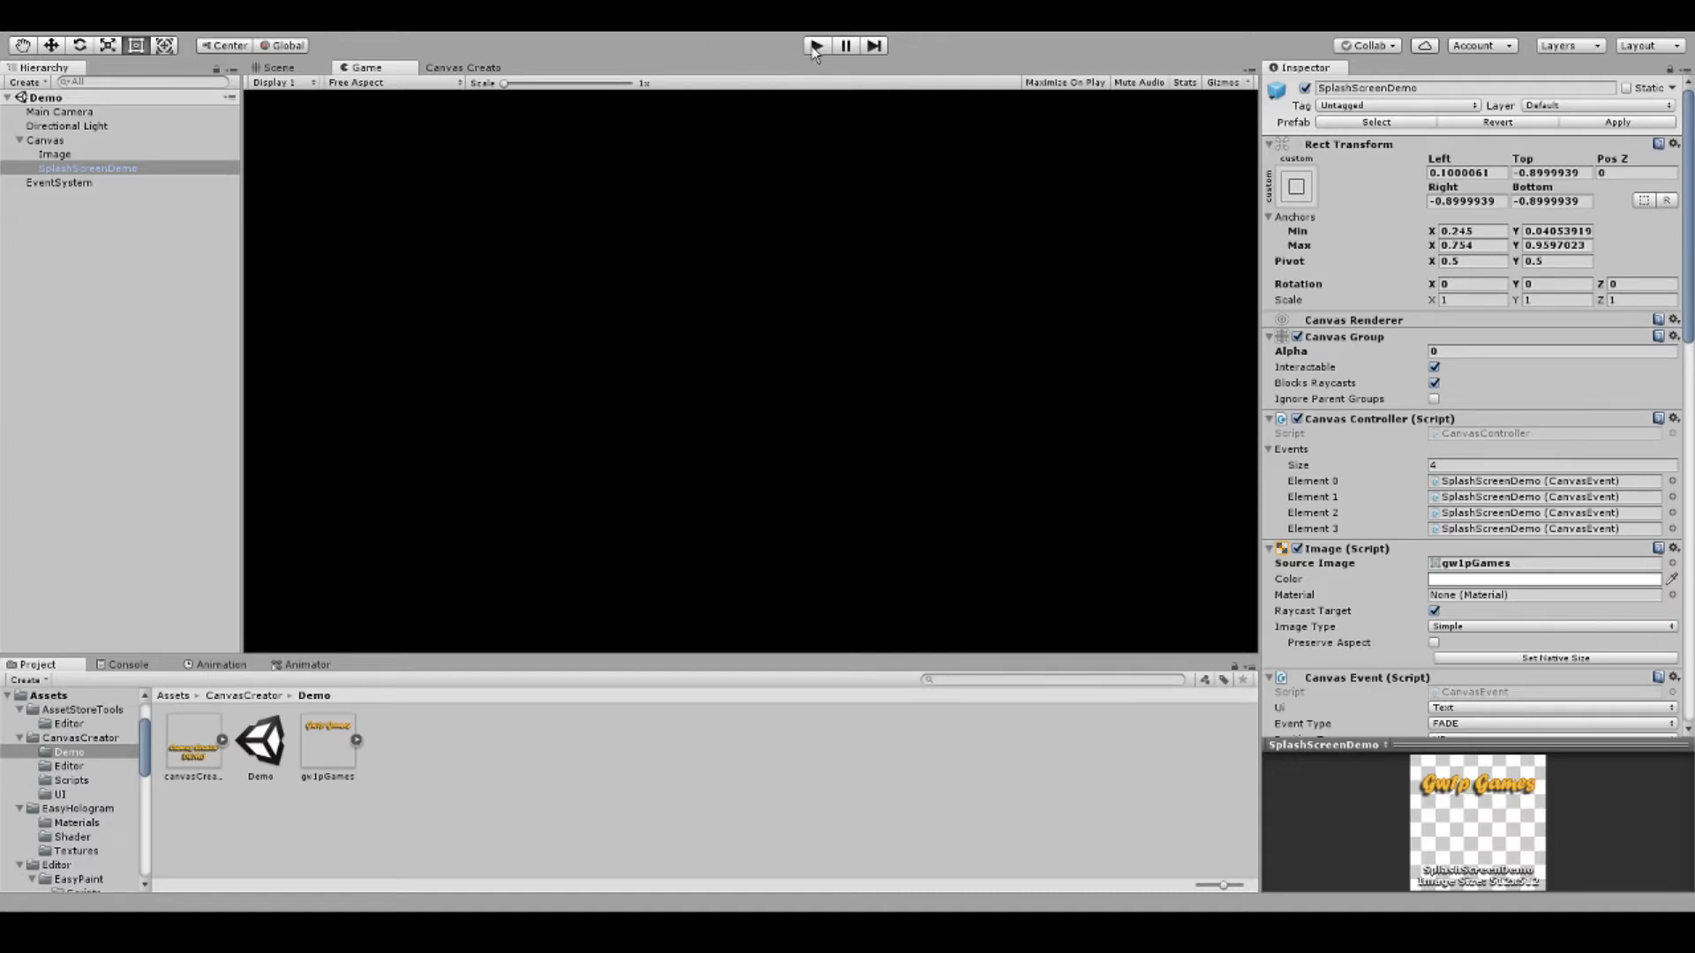
{"action": "left_click", "coordinate": [815, 47]}
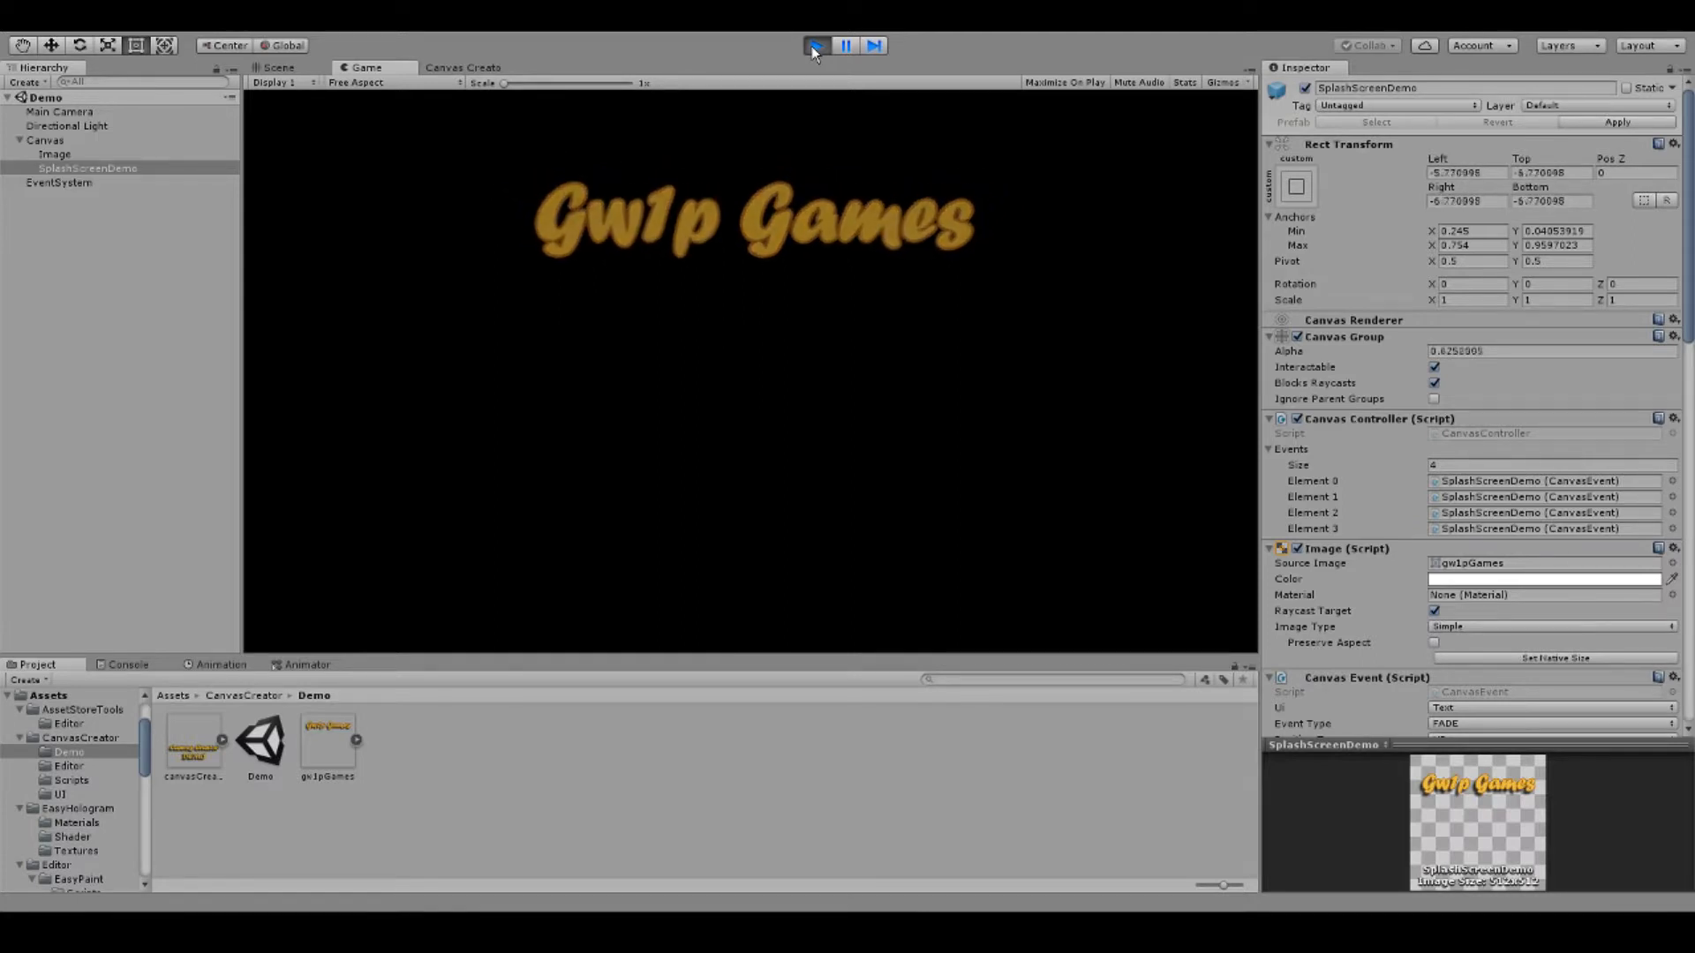
{"action": "left_click", "coordinate": [812, 46]}
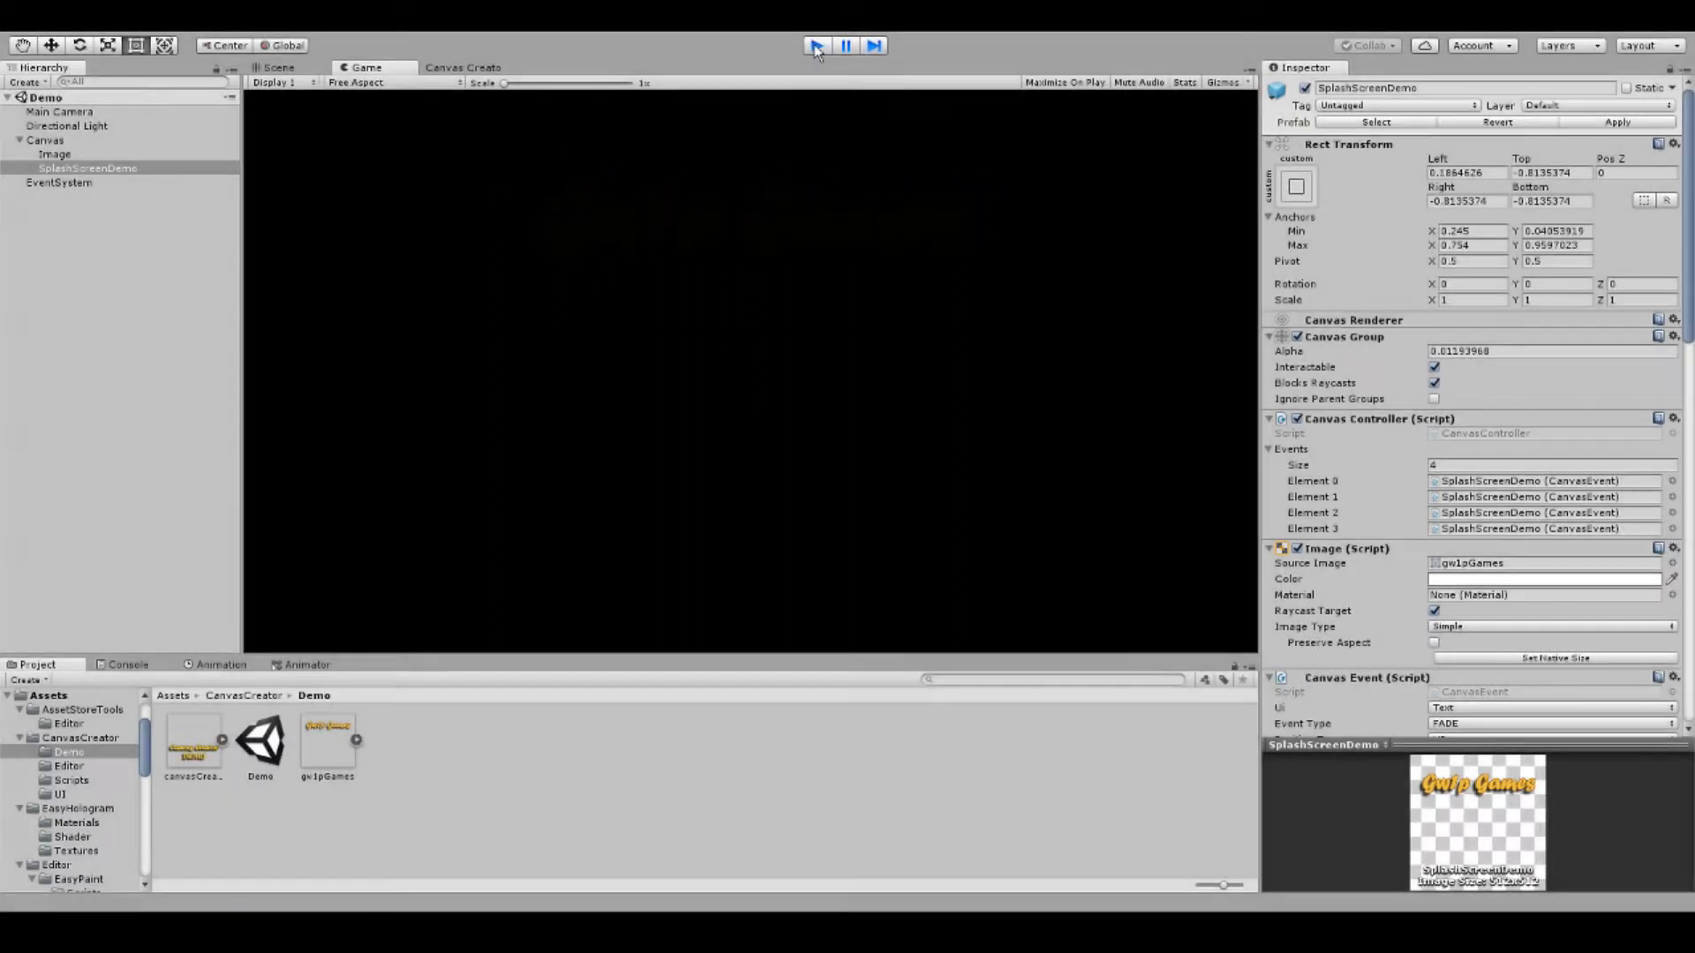
Return to the Scene view and add a second instance of the SplashScreenDemo prefab under Canvas.
{"action": "left_click", "coordinate": [292, 74]}
{"action": "left_click", "coordinate": [462, 68]}
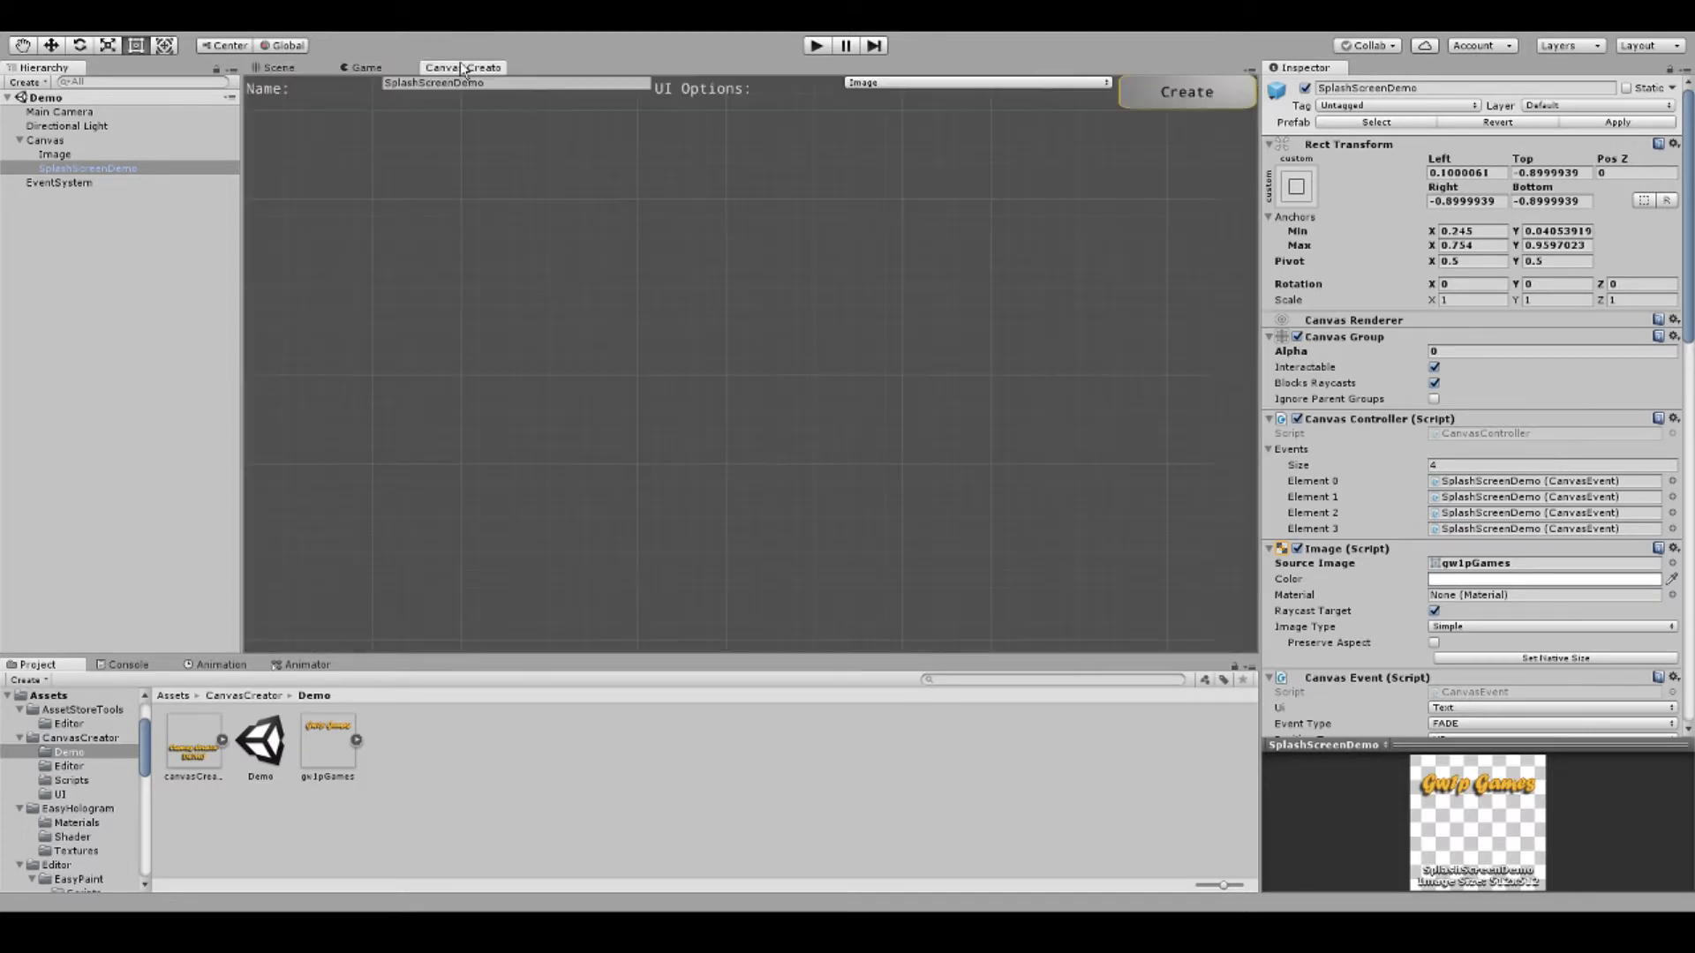
{"action": "left_click", "coordinate": [311, 68]}
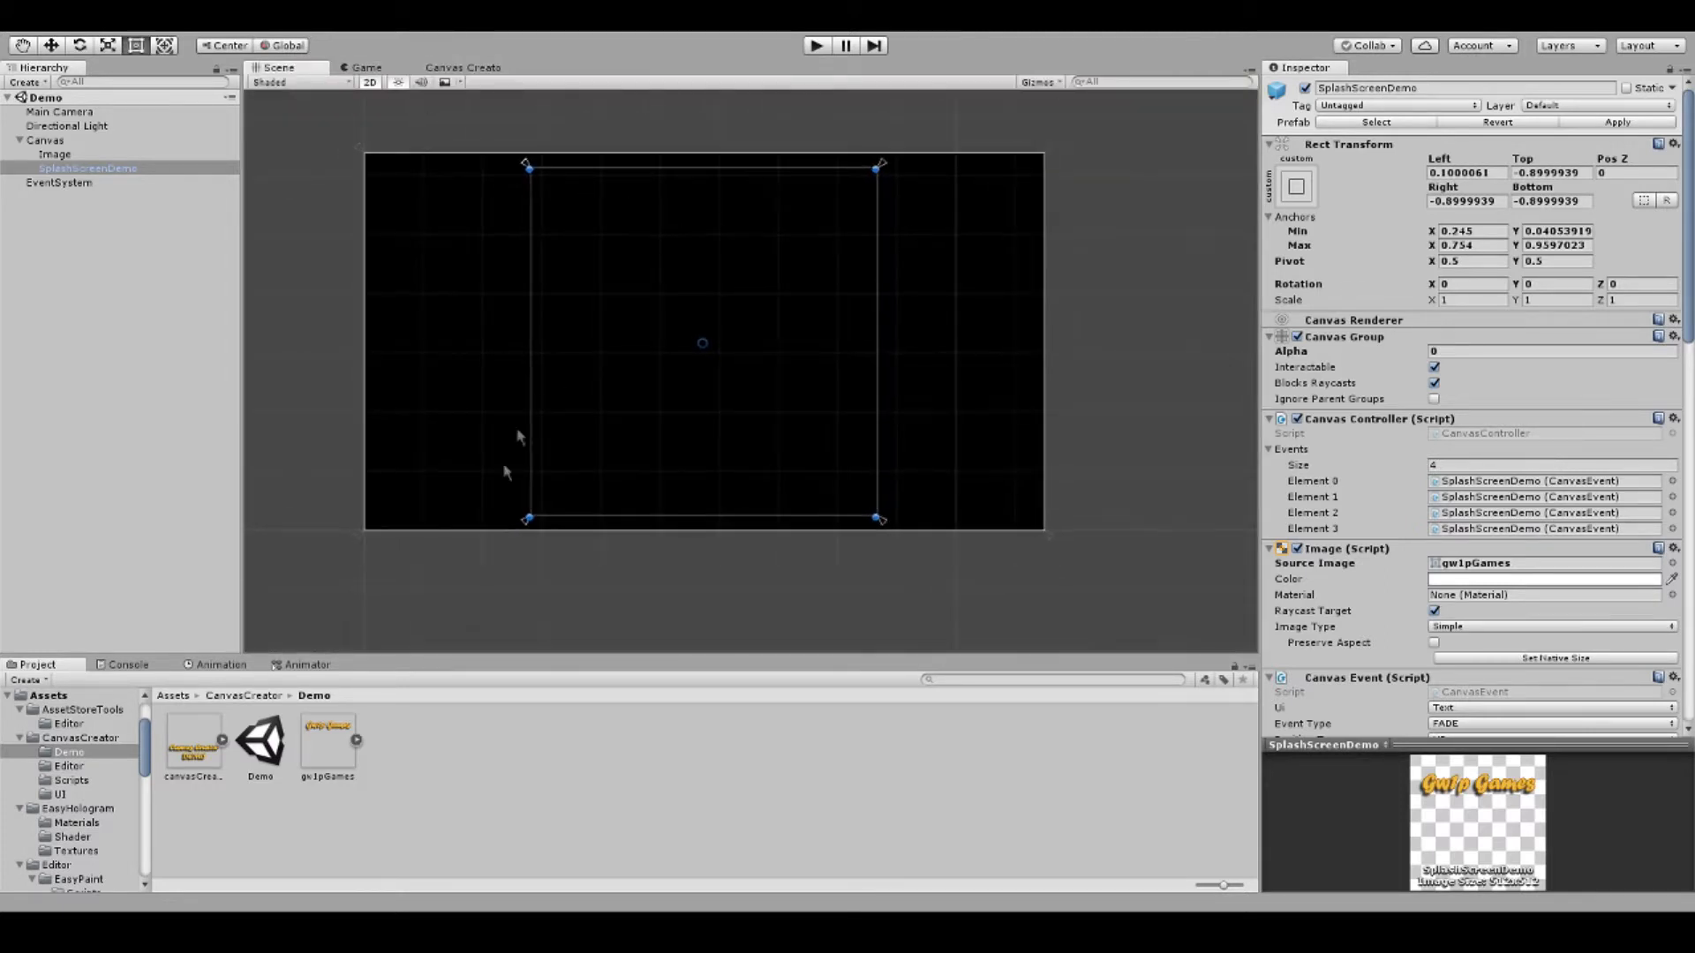
{"action": "left_click", "coordinate": [265, 696]}
{"action": "left_click_drag", "start_coordinate": [510, 757], "coordinate": [140, 257]}
Enlarge the second splash image evenly about its centre to about 609 by 609 and move its anchors to its corners.
{"action": "scroll", "coordinate": [735, 322], "scroll_direction": "up", "scroll_amount": 2}
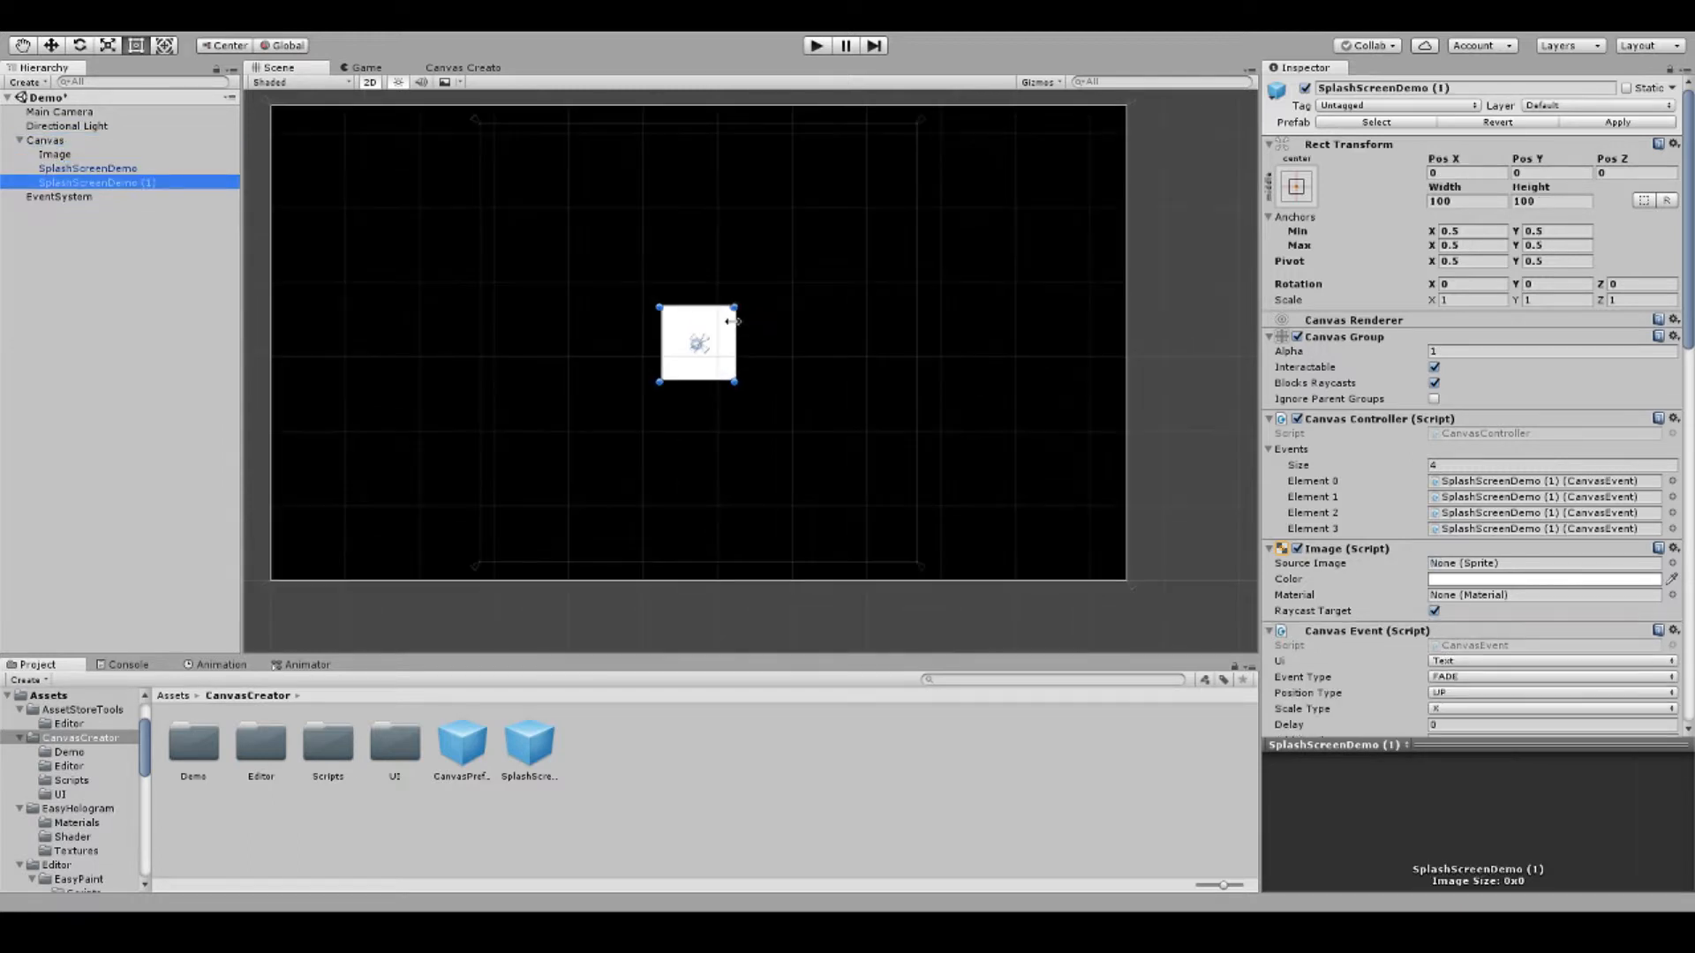
{"action": "left_click_drag", "start_coordinate": [732, 310], "coordinate": [950, 148], "text": "alt+shift"}
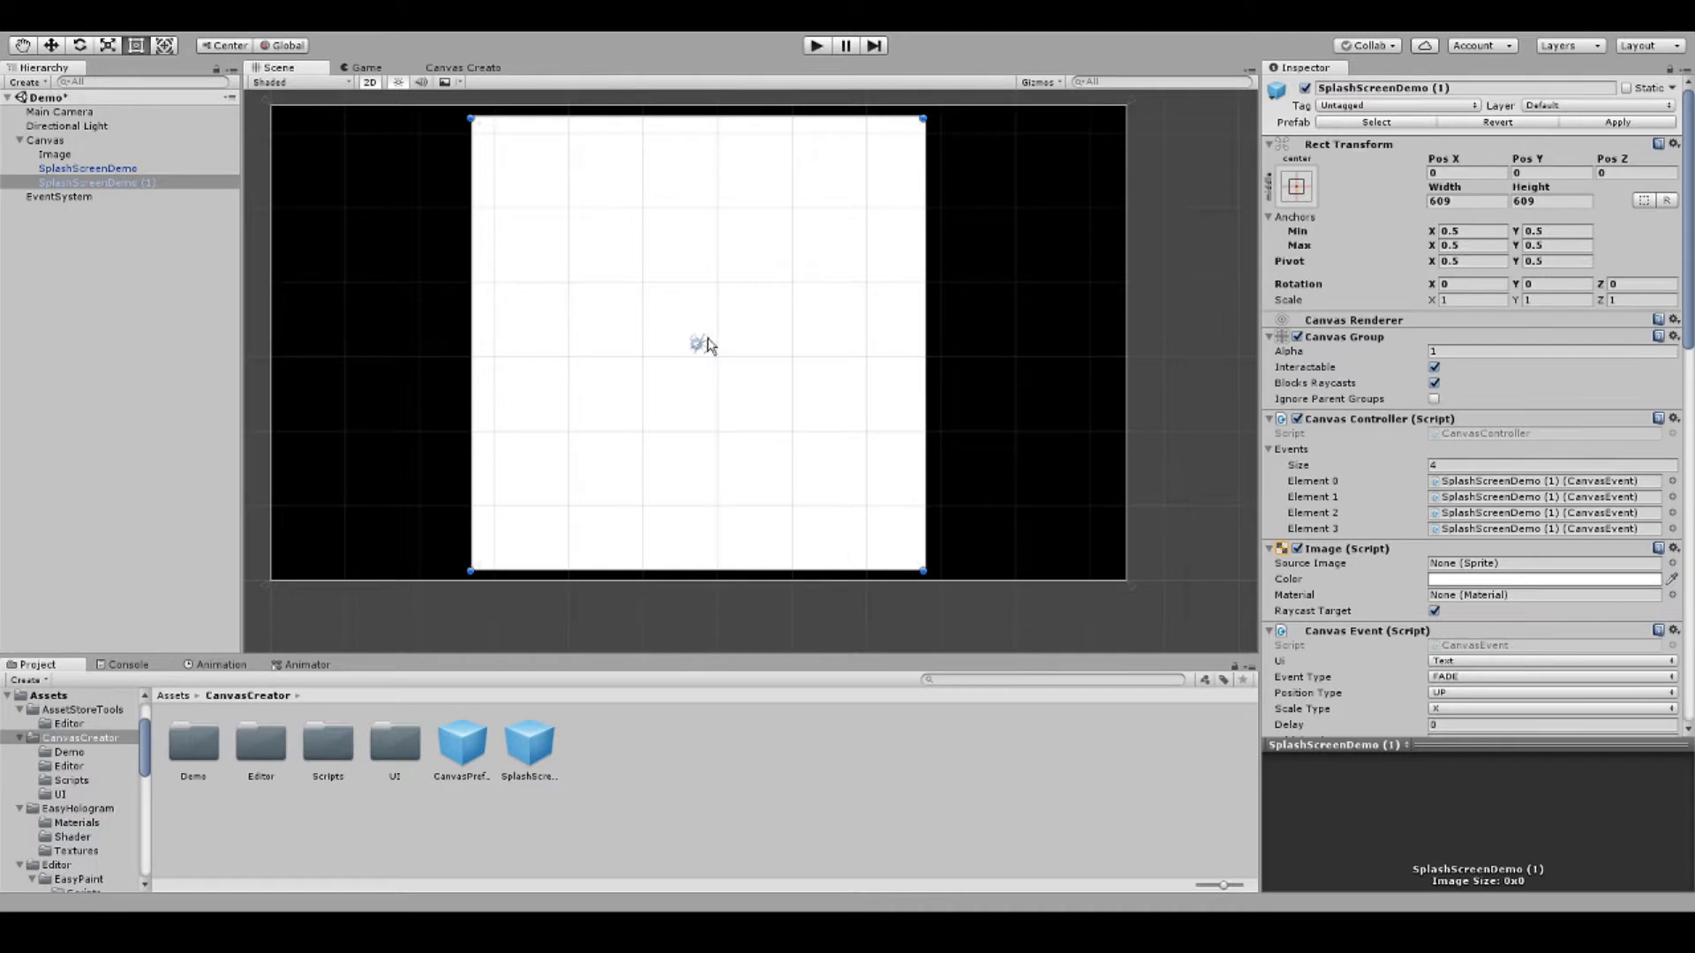
{"action": "left_click_drag", "start_coordinate": [700, 344], "coordinate": [837, 196]}
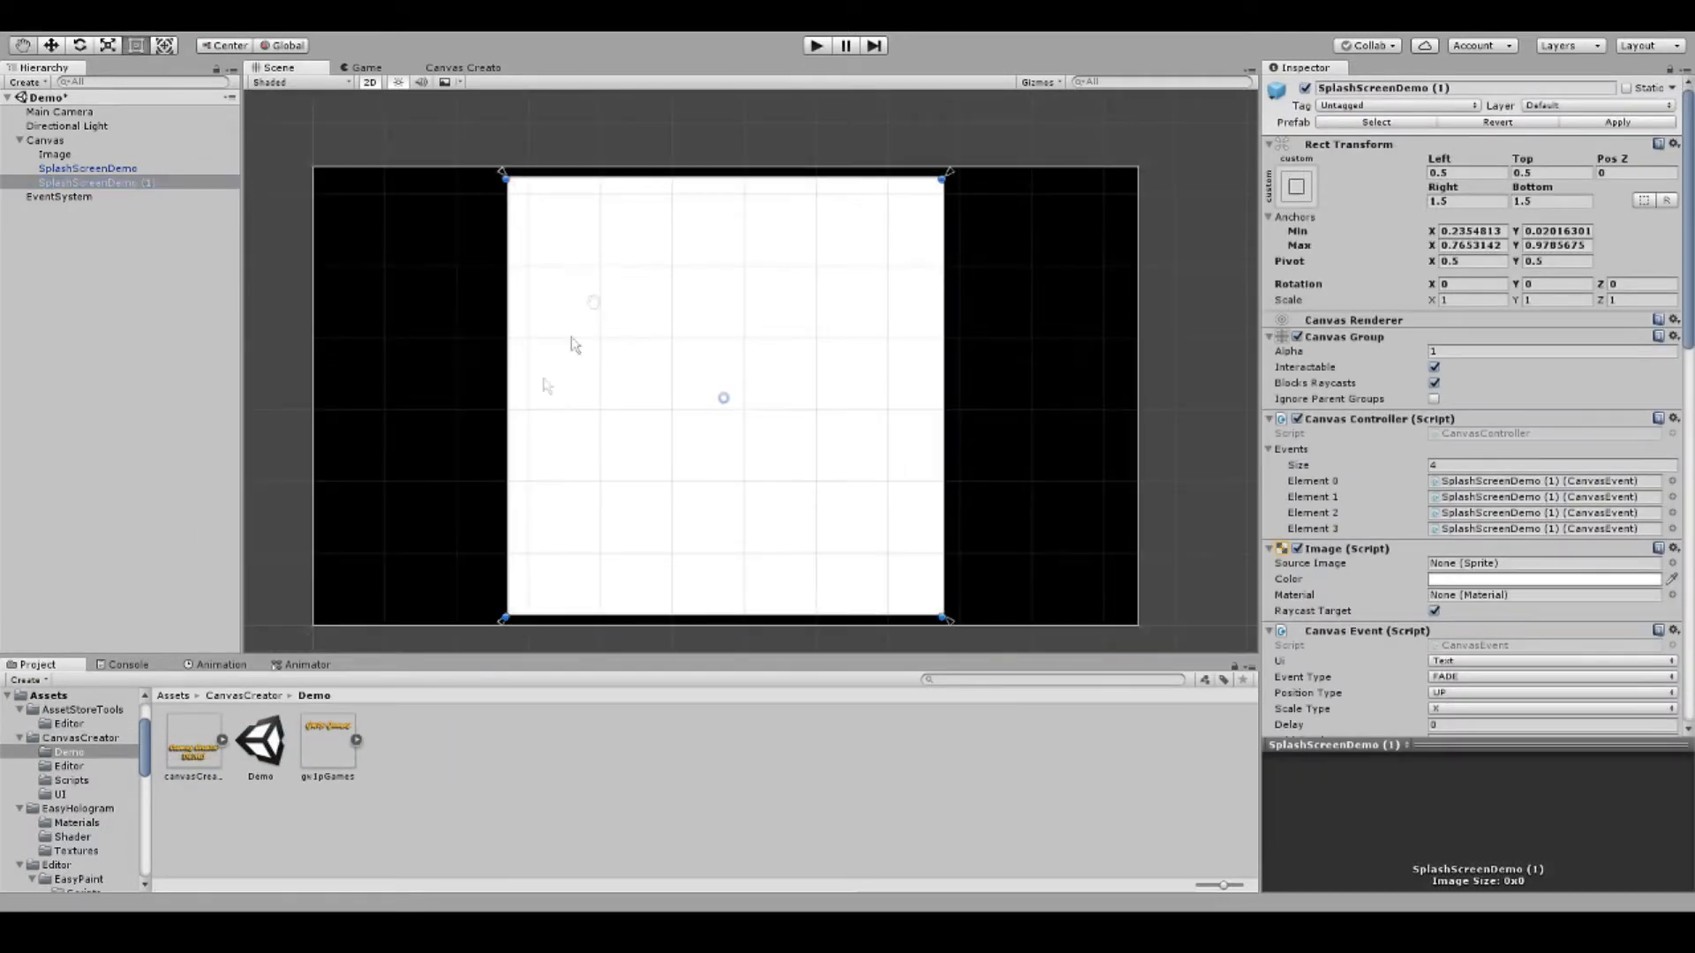
Assign the canvasCreatorDemo sprite from the Demo folder as the second splash image's source image.
{"action": "left_click_drag", "start_coordinate": [214, 761], "coordinate": [1465, 571]}
{"action": "key", "text": "f"}
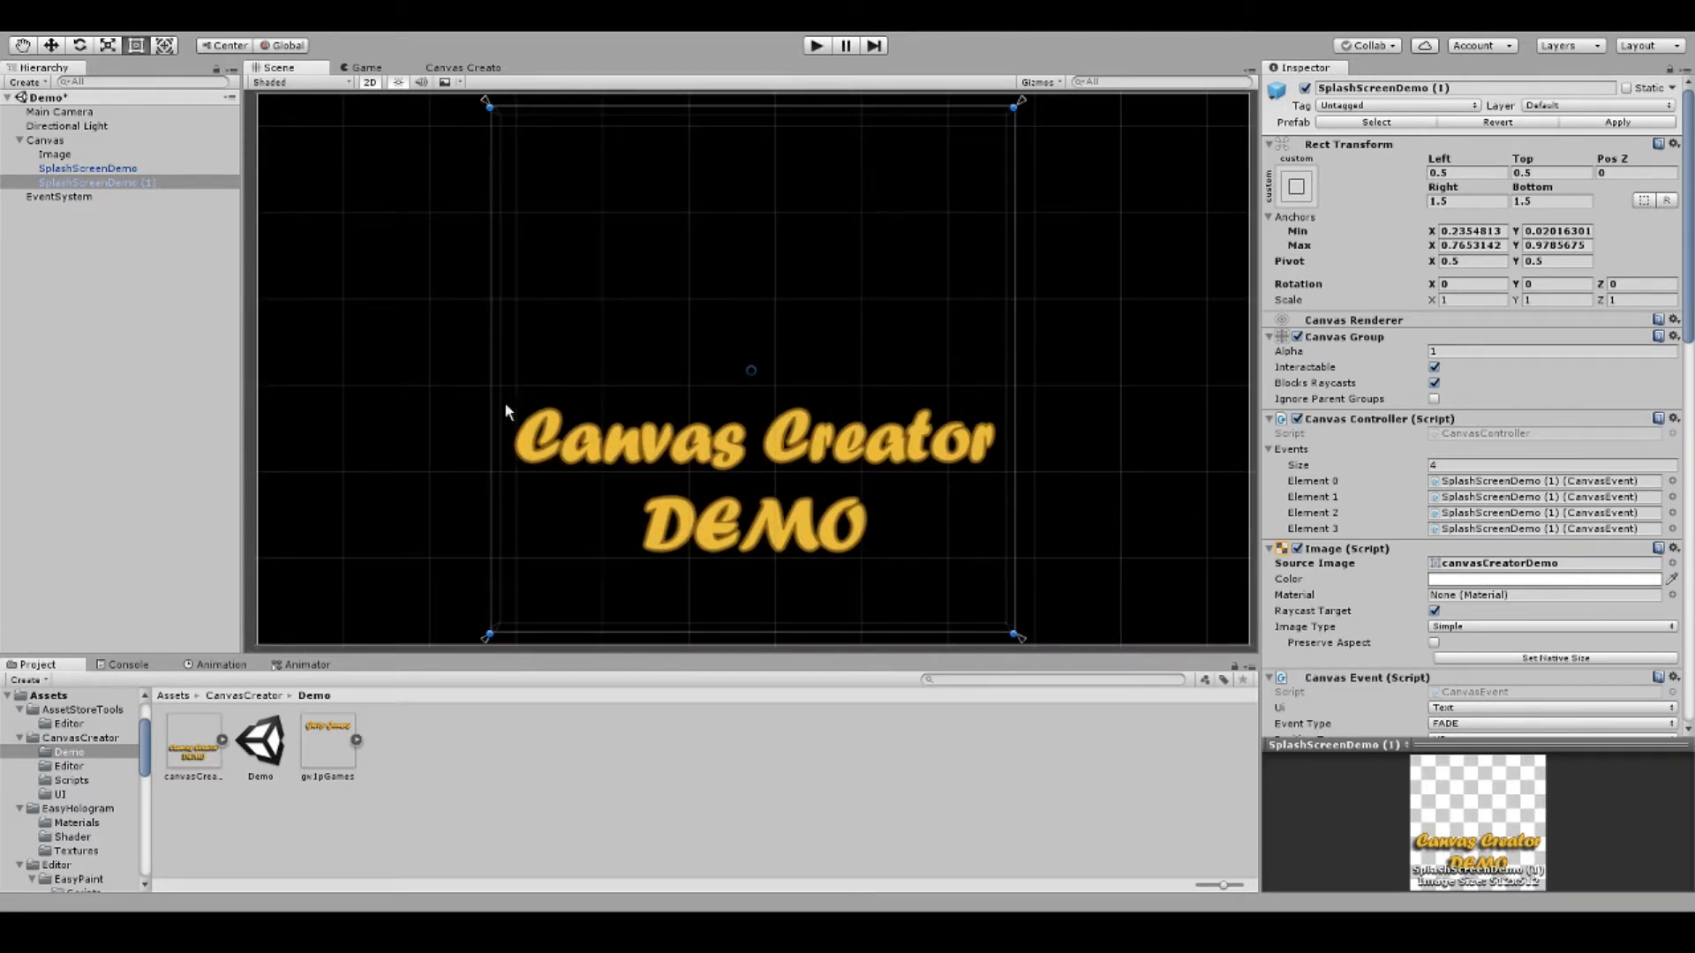
{"action": "scroll", "coordinate": [797, 569], "scroll_direction": "up", "scroll_amount": 1}
{"action": "middle_click_drag", "start_coordinate": [797, 569], "coordinate": [849, 521]}
Review the event types, delays and durations in the Canvas Event components of the second splash image.
{"action": "scroll", "coordinate": [1358, 415], "scroll_direction": "down", "scroll_amount": 3}
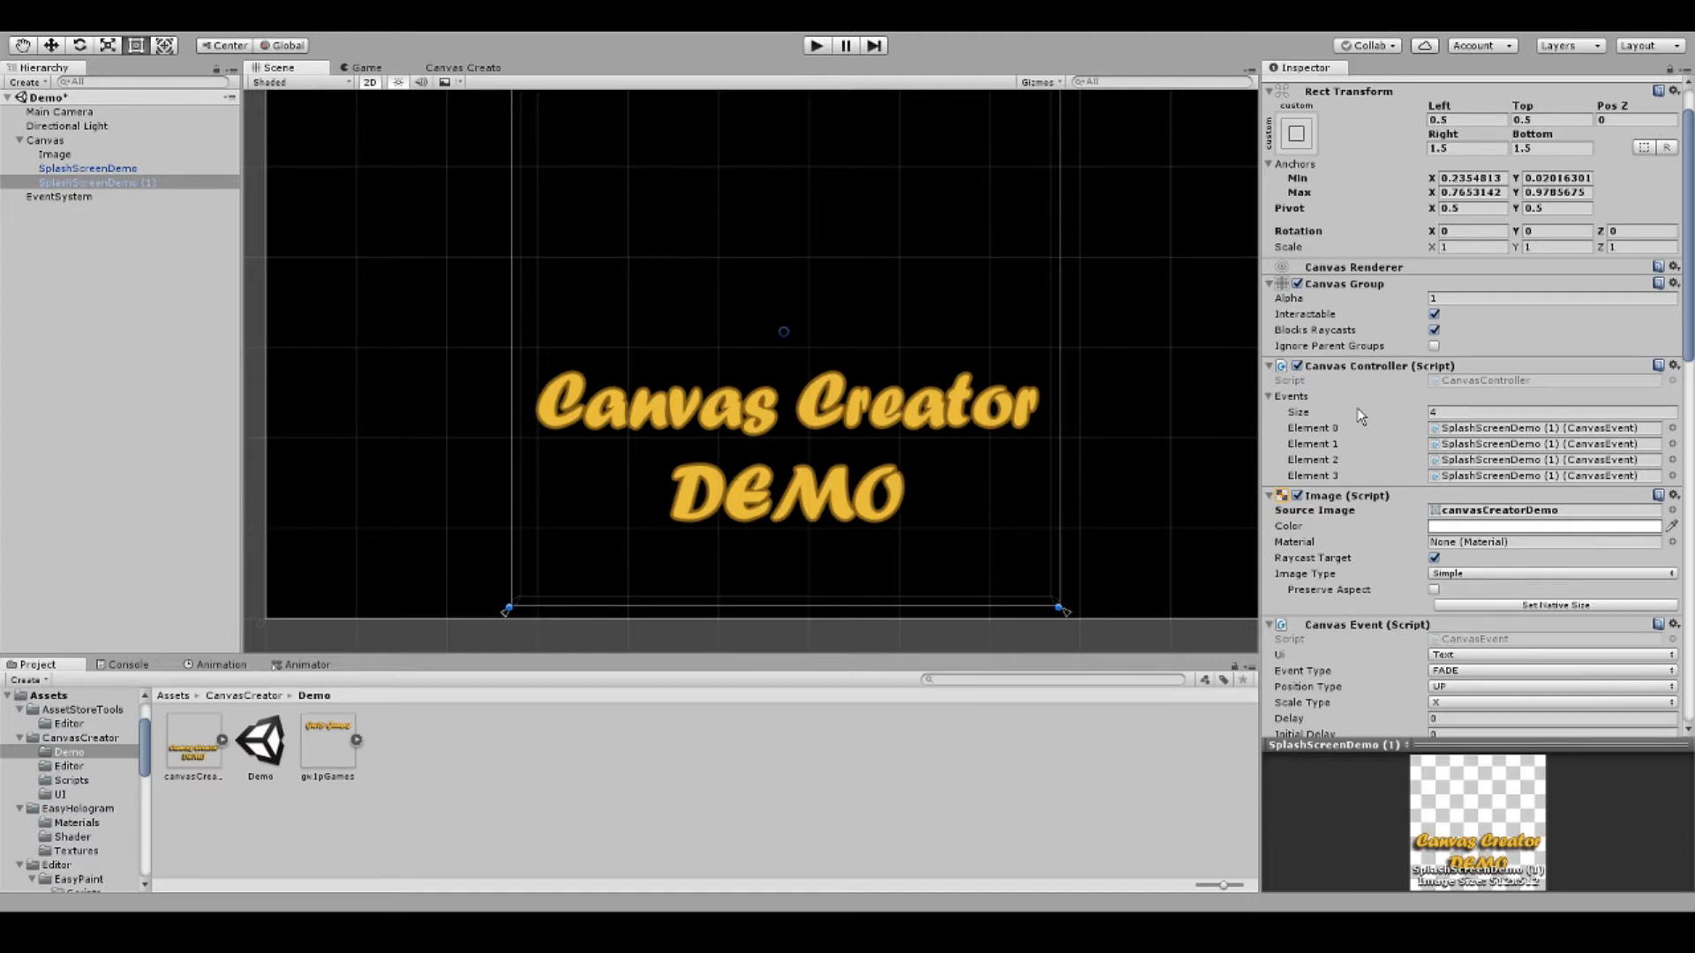
{"action": "scroll", "coordinate": [1359, 415], "scroll_direction": "down", "scroll_amount": 5}
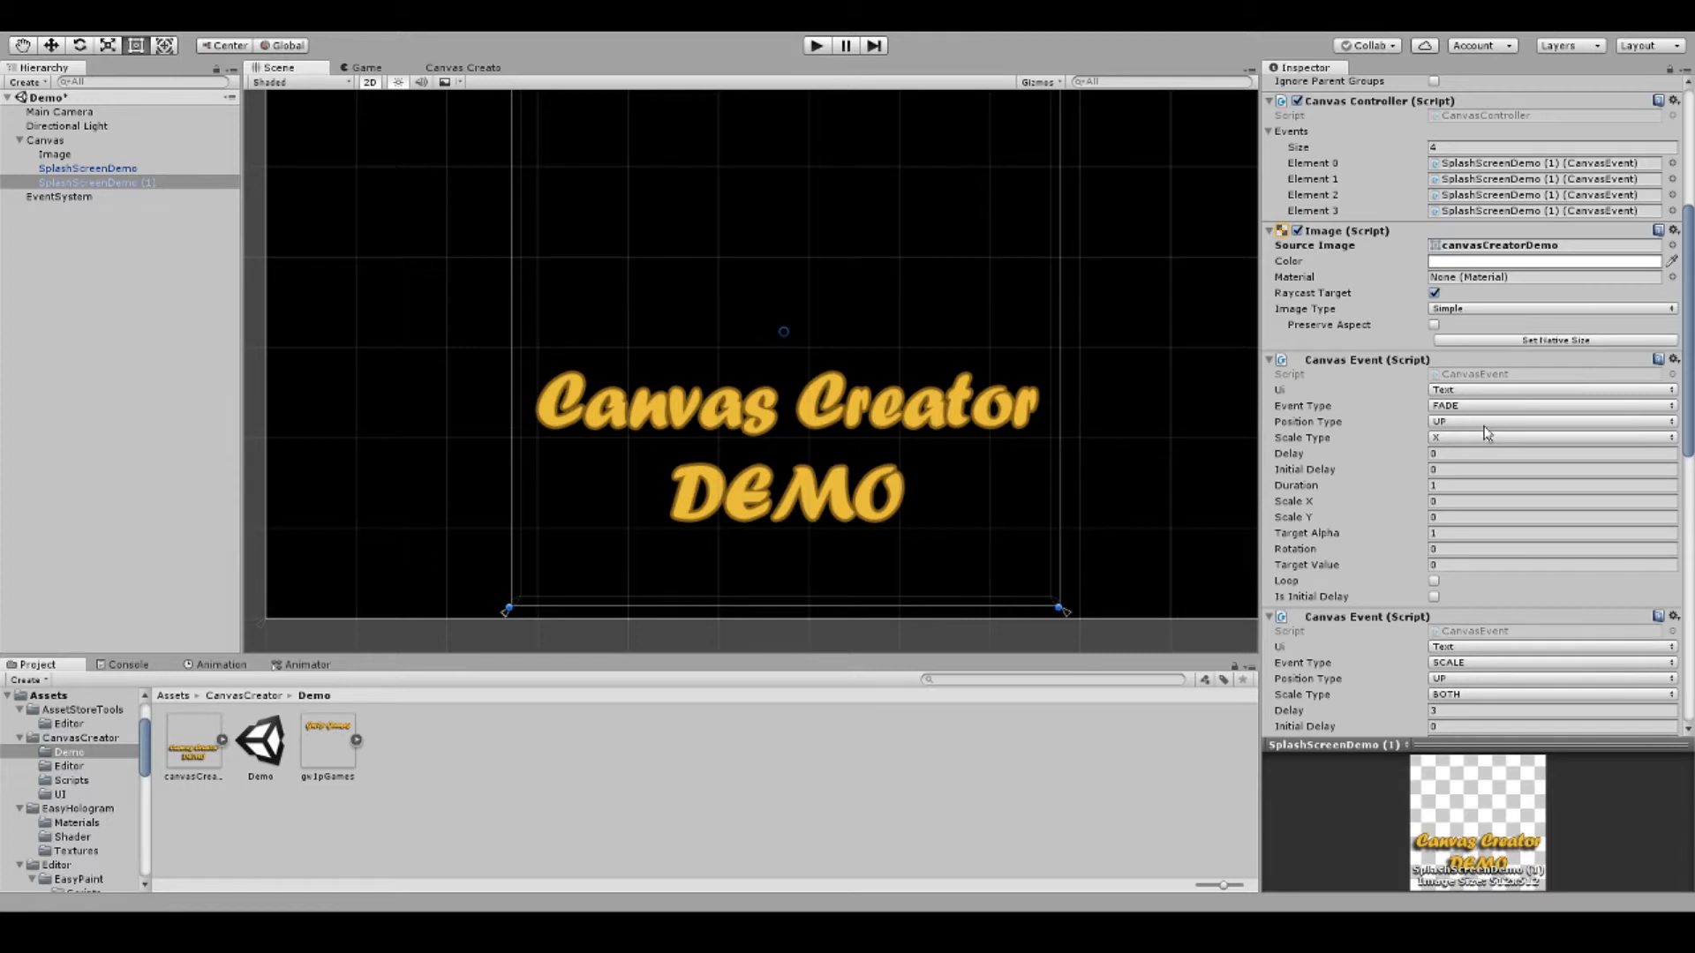
{"action": "left_click", "coordinate": [114, 169]}
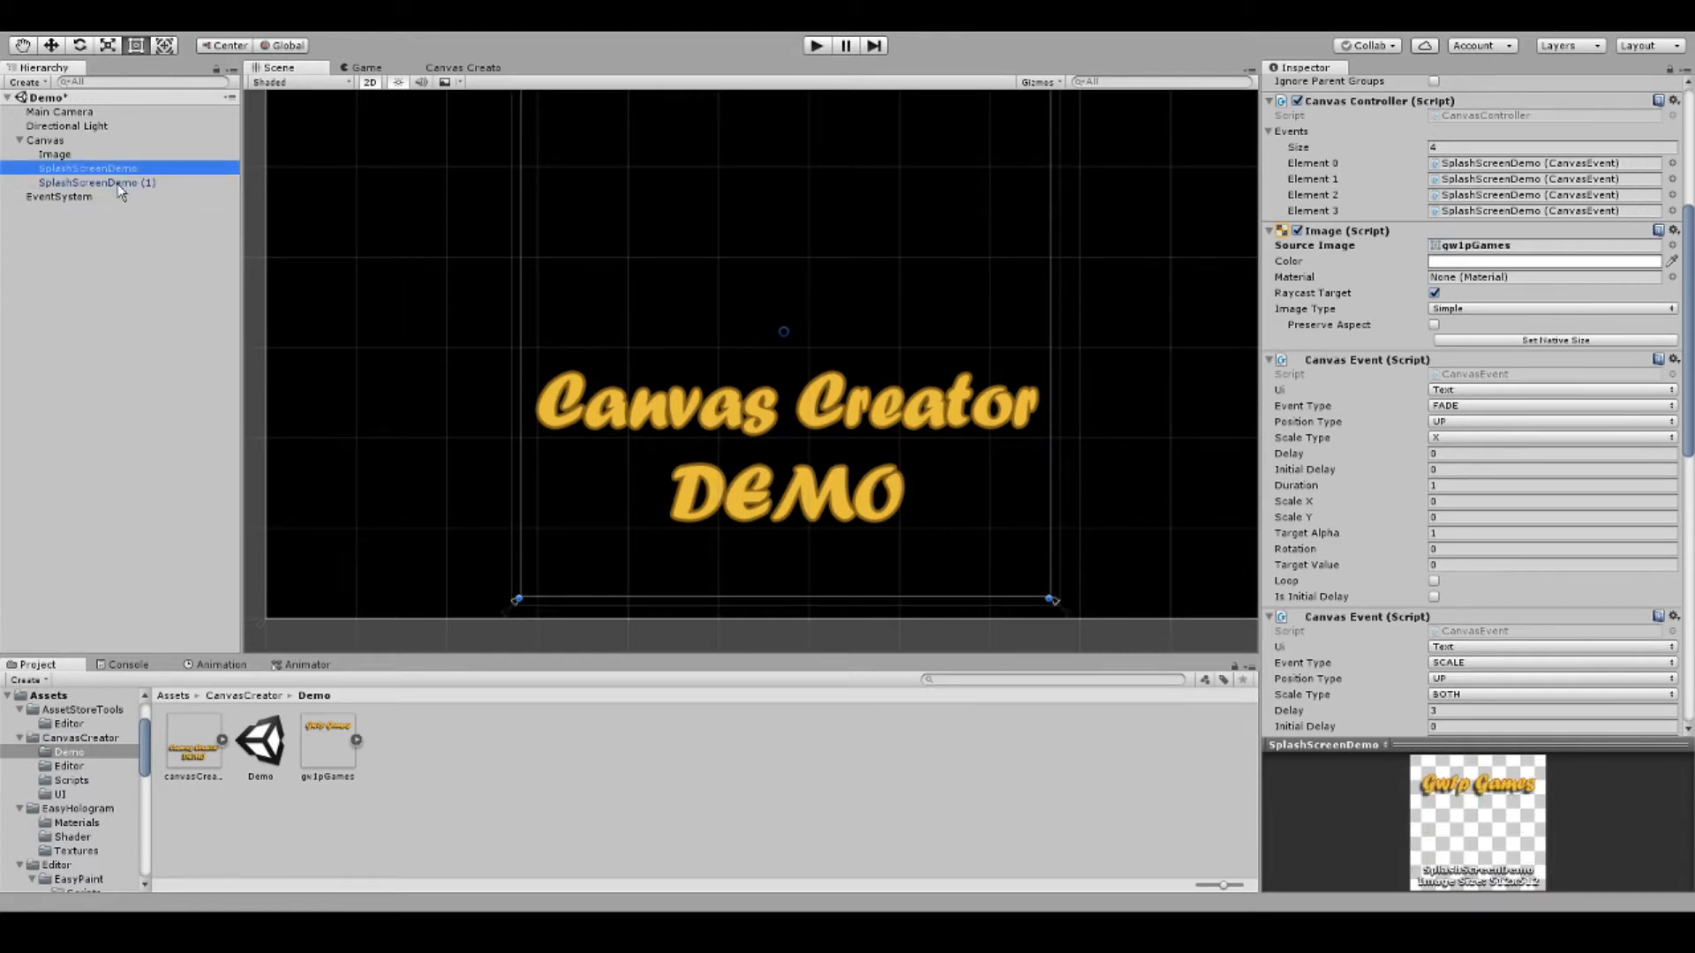
{"action": "left_click", "coordinate": [116, 184]}
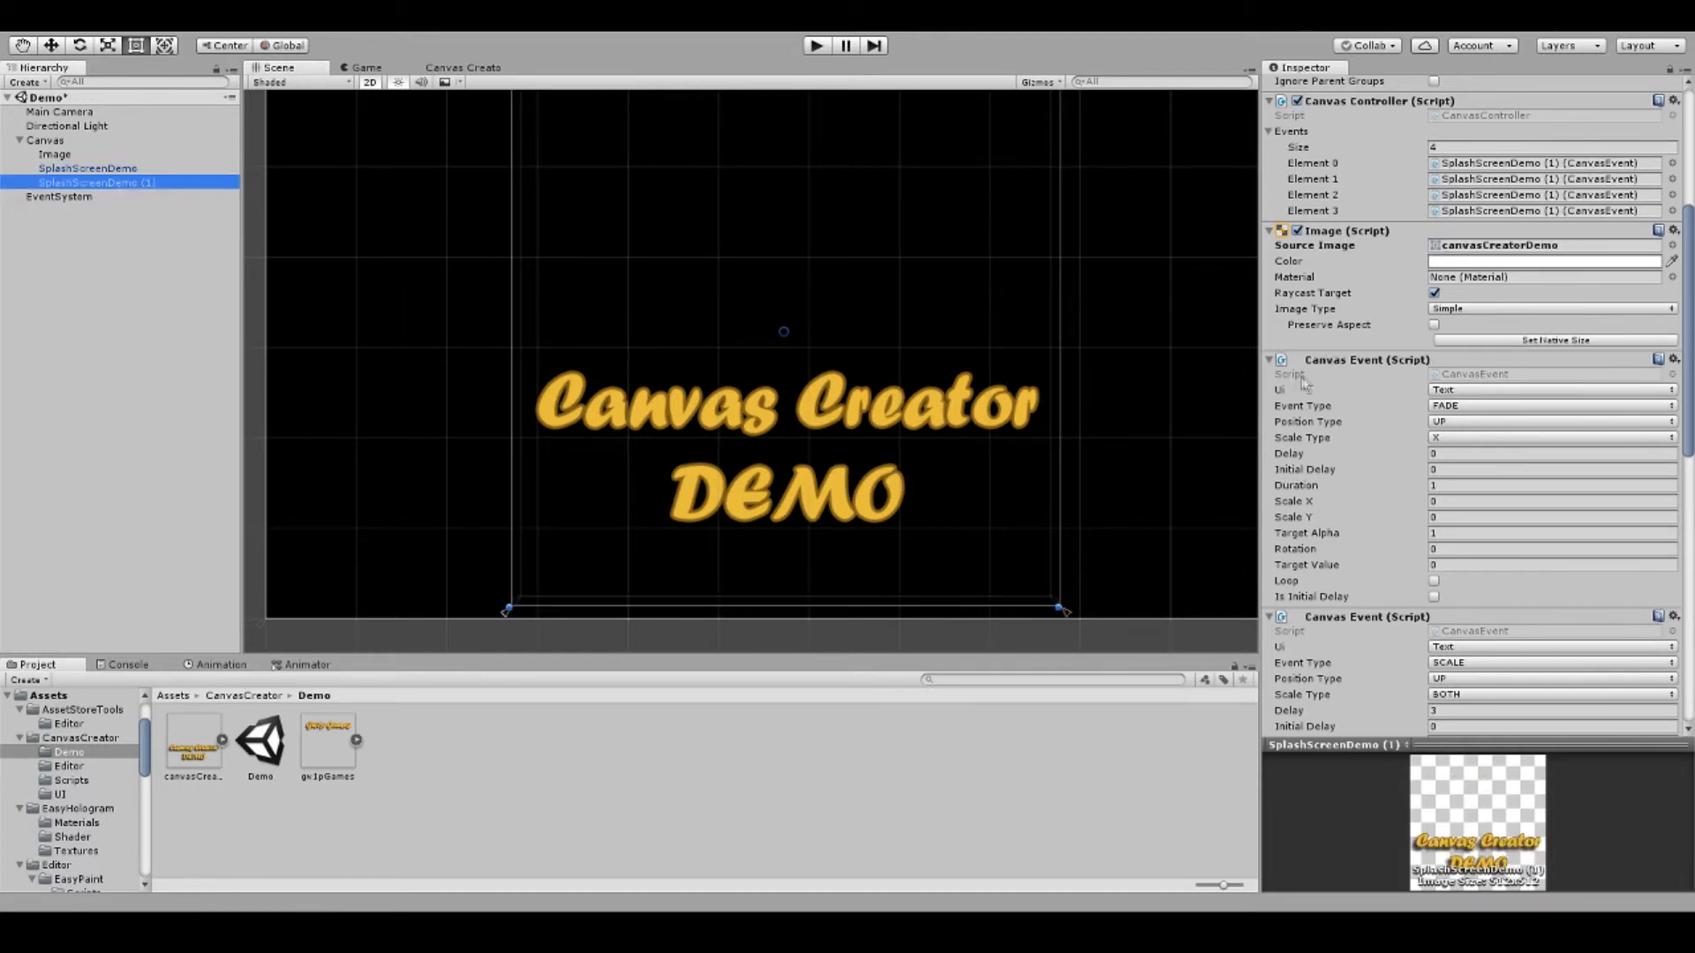
{"action": "scroll", "coordinate": [1343, 395], "scroll_direction": "down", "scroll_amount": 1}
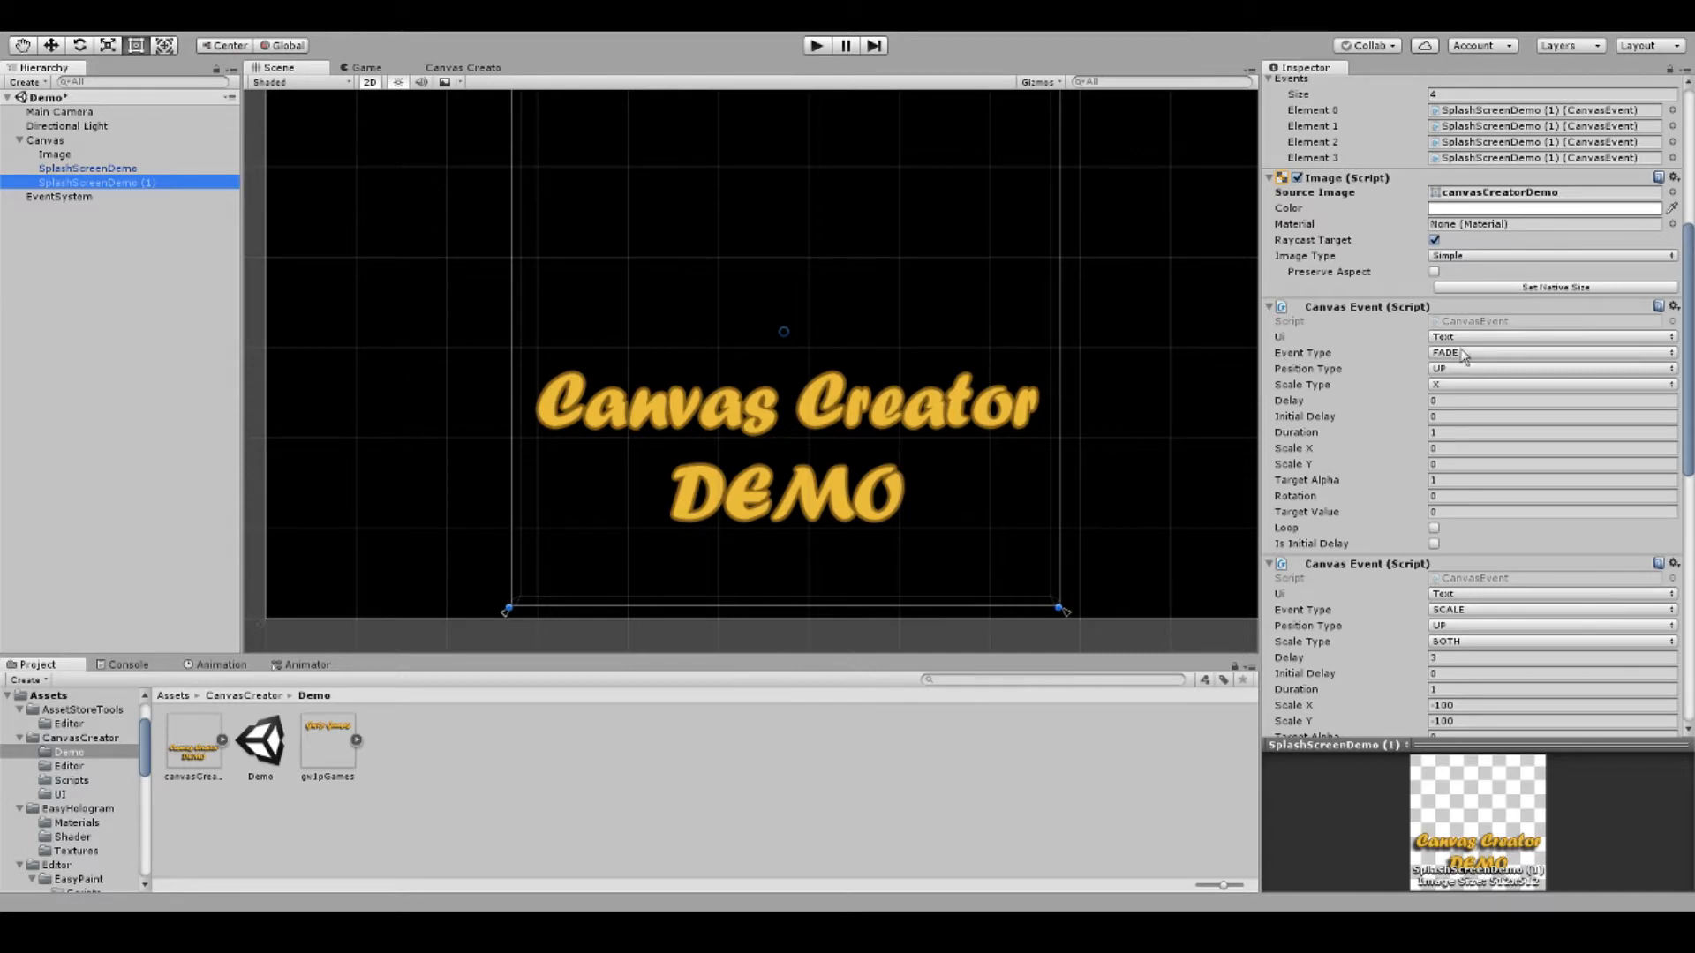
{"action": "scroll", "coordinate": [1417, 392], "scroll_direction": "down", "scroll_amount": 7}
{"action": "scroll", "coordinate": [1402, 311], "scroll_direction": "down", "scroll_amount": 5}
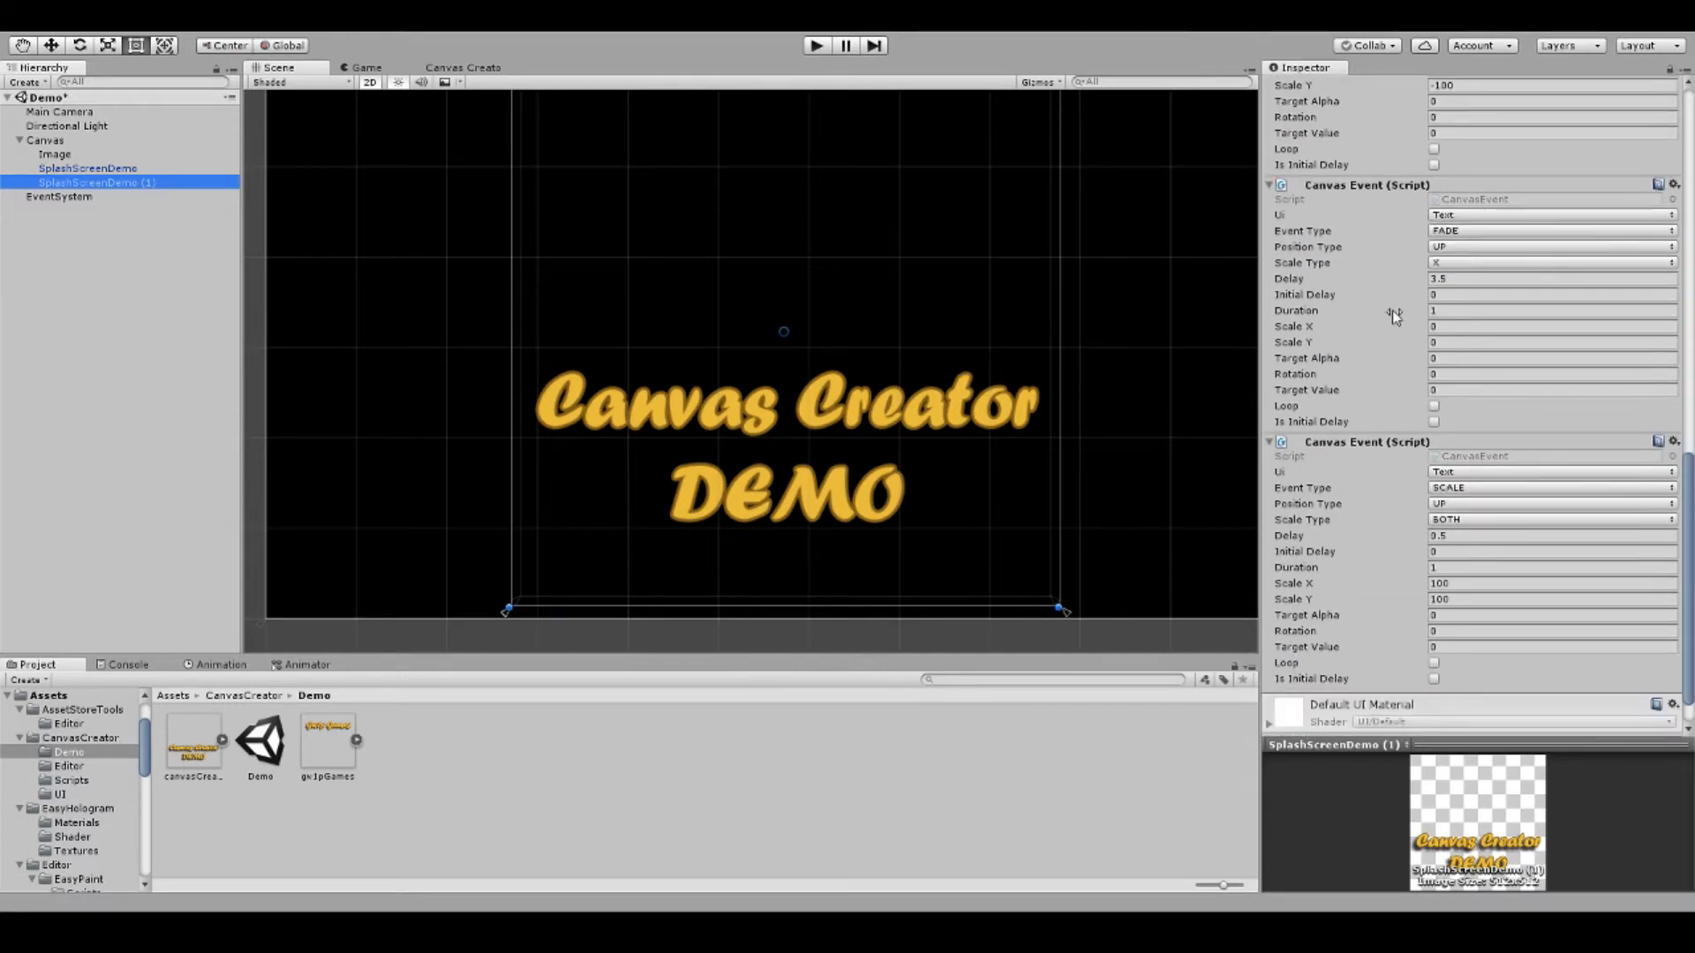
{"action": "scroll", "coordinate": [1370, 389], "scroll_direction": "up", "scroll_amount": 8}
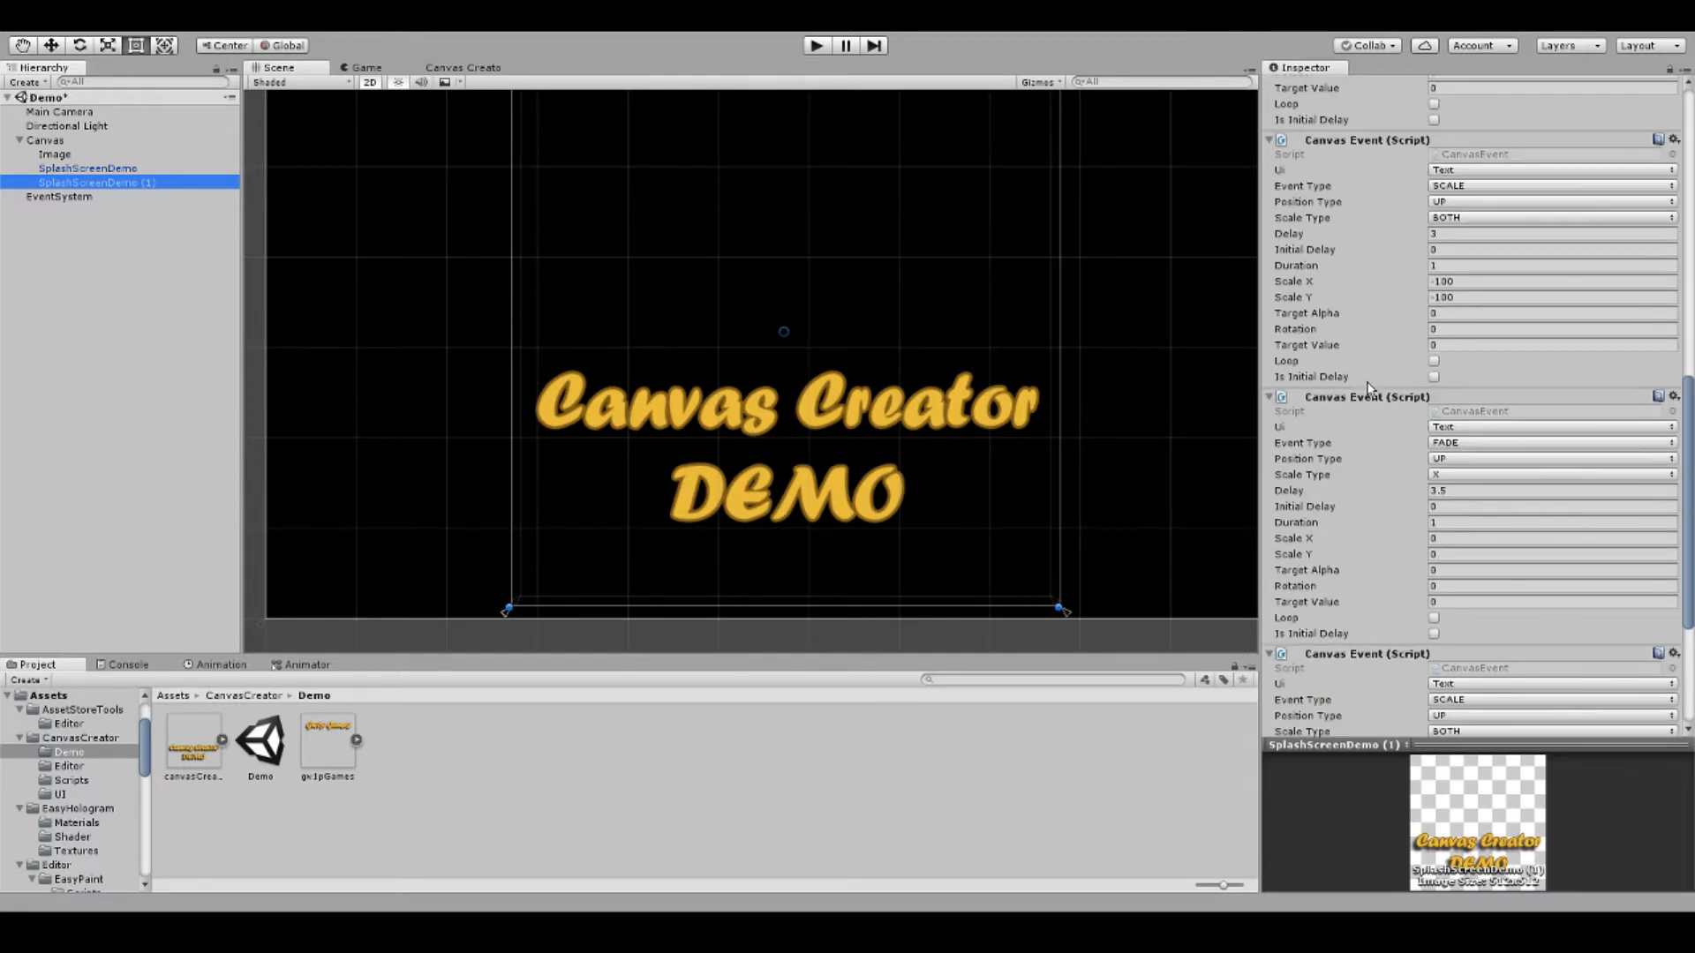
{"action": "scroll", "coordinate": [1369, 385], "scroll_direction": "up", "scroll_amount": 4}
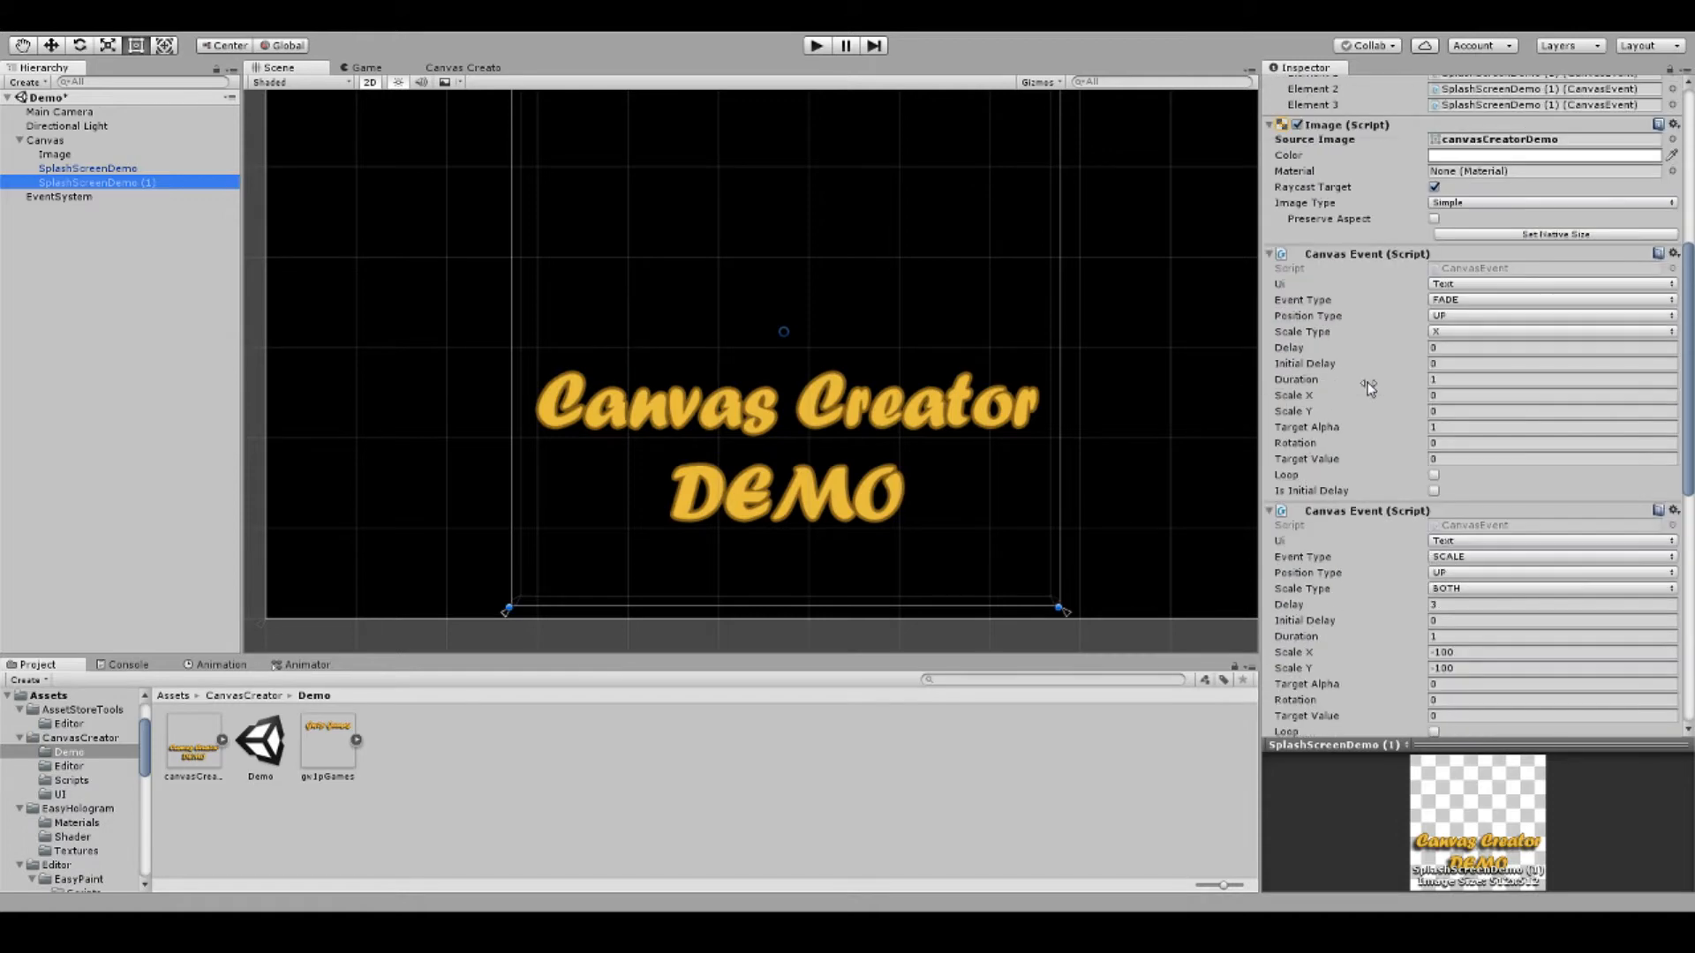
{"action": "scroll", "coordinate": [1341, 355], "scroll_direction": "up", "scroll_amount": 3}
{"action": "scroll", "coordinate": [1339, 352], "scroll_direction": "up", "scroll_amount": 4}
{"action": "scroll", "coordinate": [1350, 366], "scroll_direction": "down", "scroll_amount": 7}
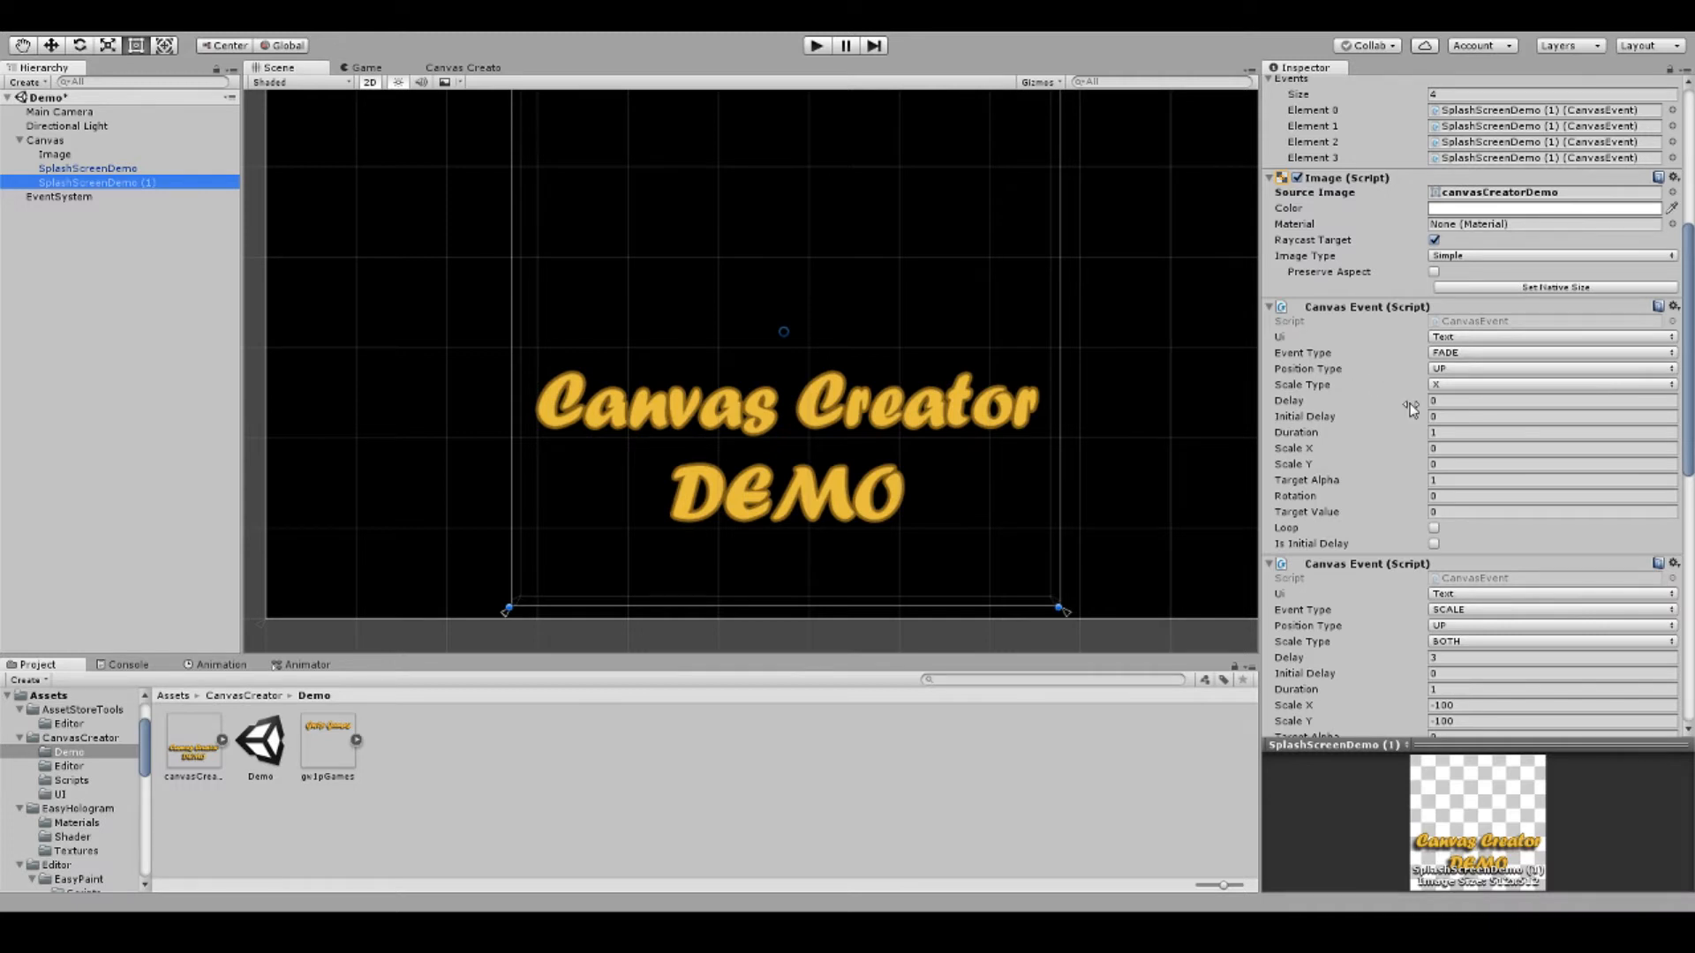
Set the delay of the second splash image's first Fade Canvas Event to 1.
{"action": "left_click", "coordinate": [1445, 406]}
{"action": "scroll", "coordinate": [1377, 423], "scroll_direction": "down", "scroll_amount": 3}
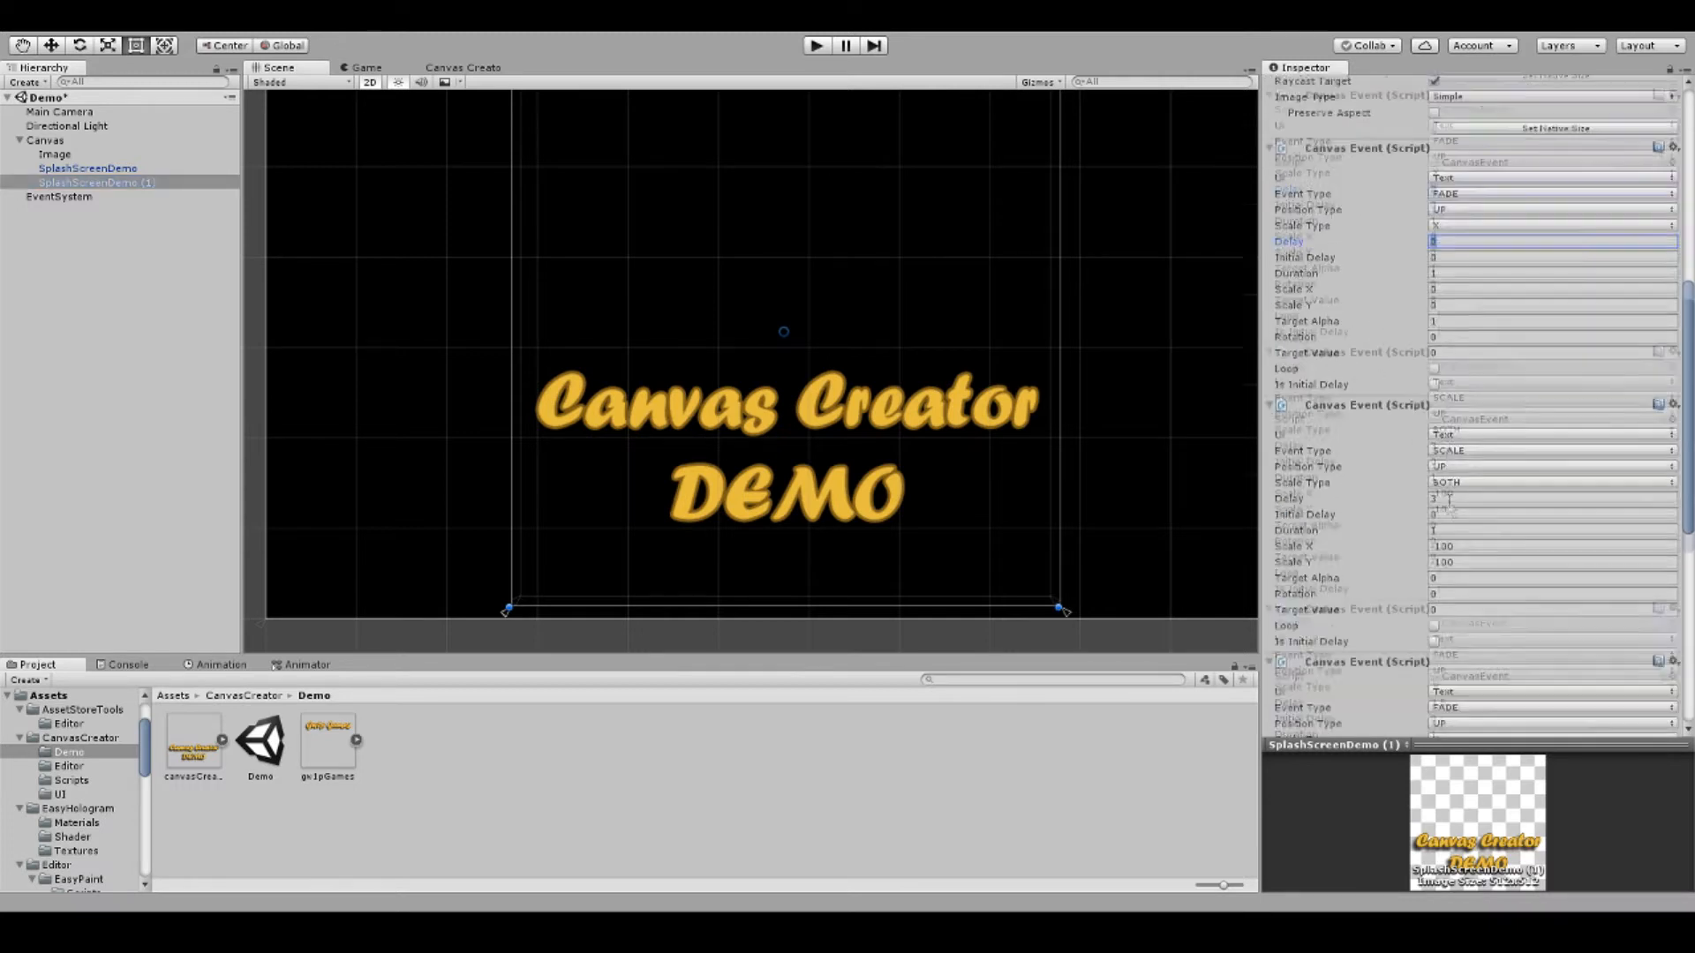
{"action": "scroll", "coordinate": [1456, 463], "scroll_direction": "up", "scroll_amount": 3}
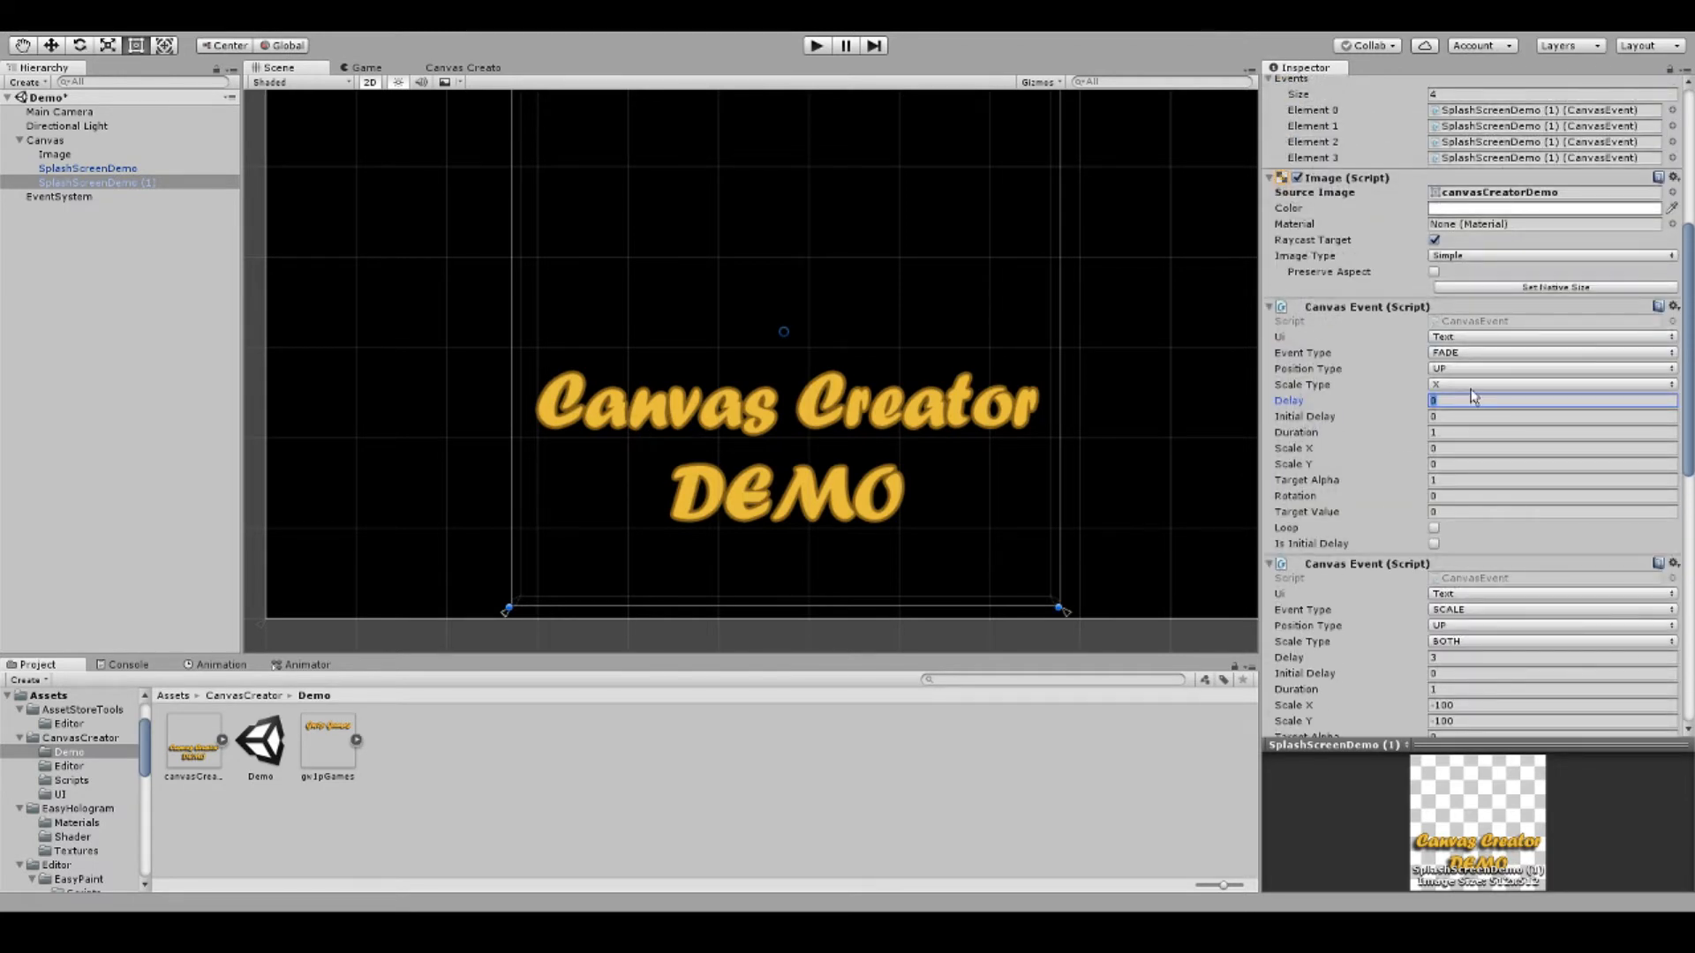
{"action": "scroll", "coordinate": [1457, 433], "scroll_direction": "down", "scroll_amount": 3}
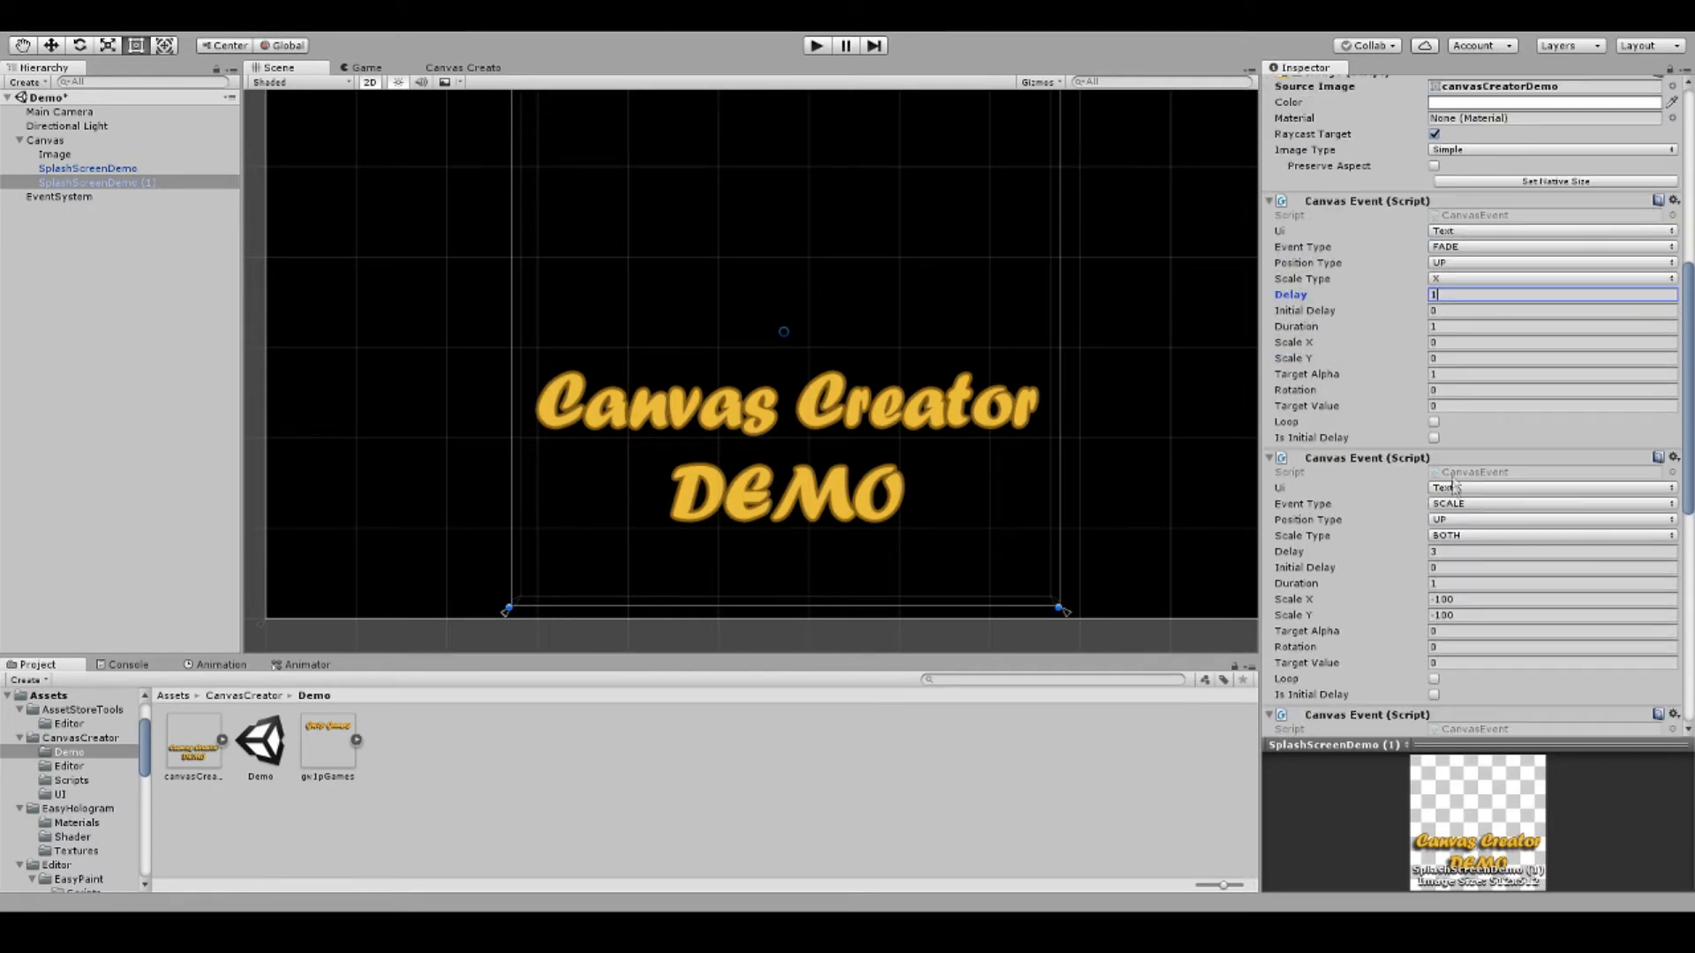
{"action": "scroll", "coordinate": [1456, 550], "scroll_direction": "up", "scroll_amount": 2}
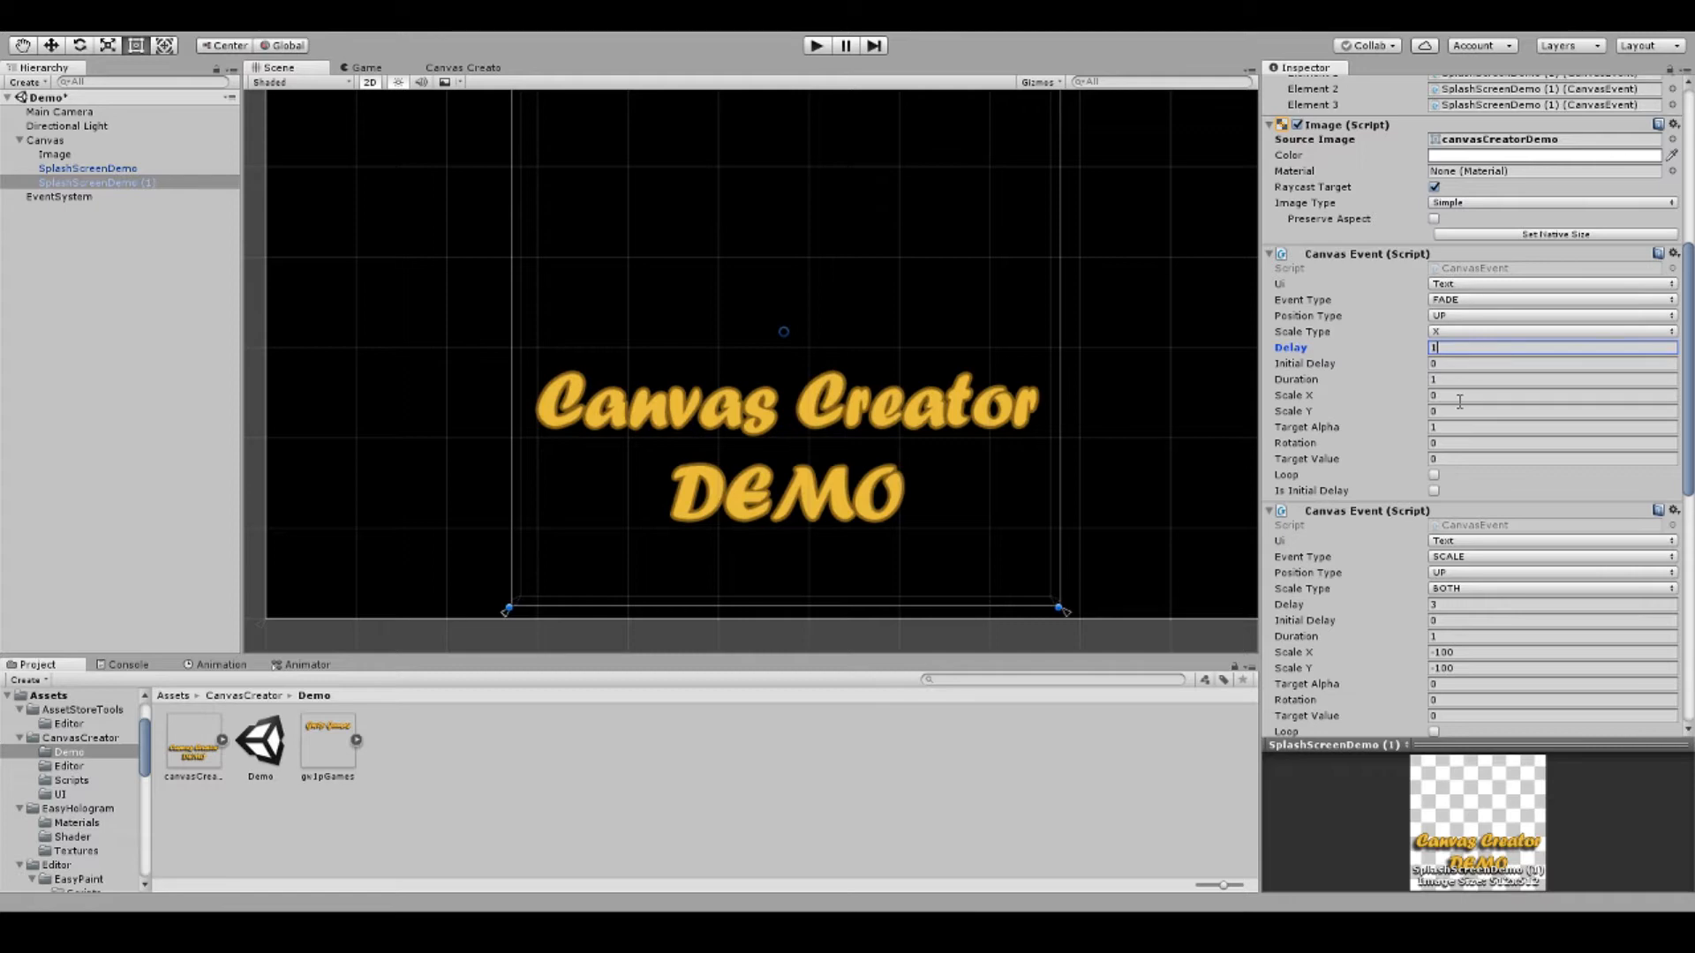
Set the delay of the second splash image's last Scale Canvas Event, the one with scale 100, to 1.5.
{"action": "scroll", "coordinate": [1459, 401], "scroll_direction": "up", "scroll_amount": 2}
{"action": "scroll", "coordinate": [1454, 406], "scroll_direction": "down", "scroll_amount": 15}
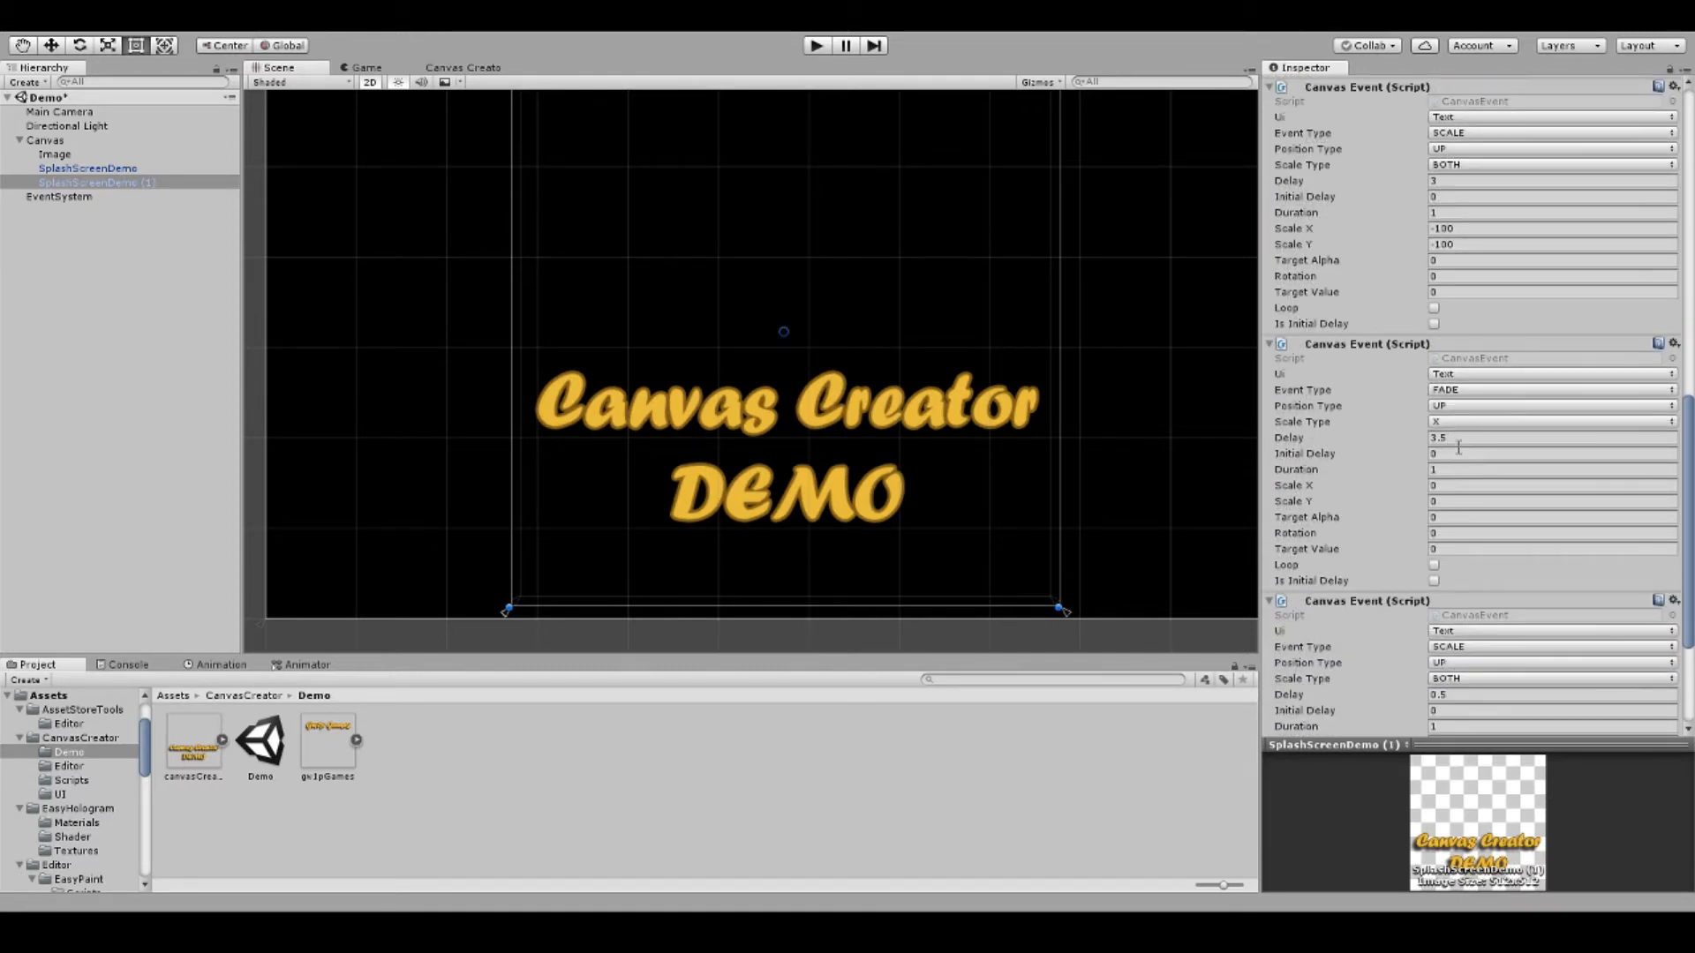
{"action": "scroll", "coordinate": [1461, 448], "scroll_direction": "down", "scroll_amount": 6}
{"action": "left_click", "coordinate": [1459, 537]}
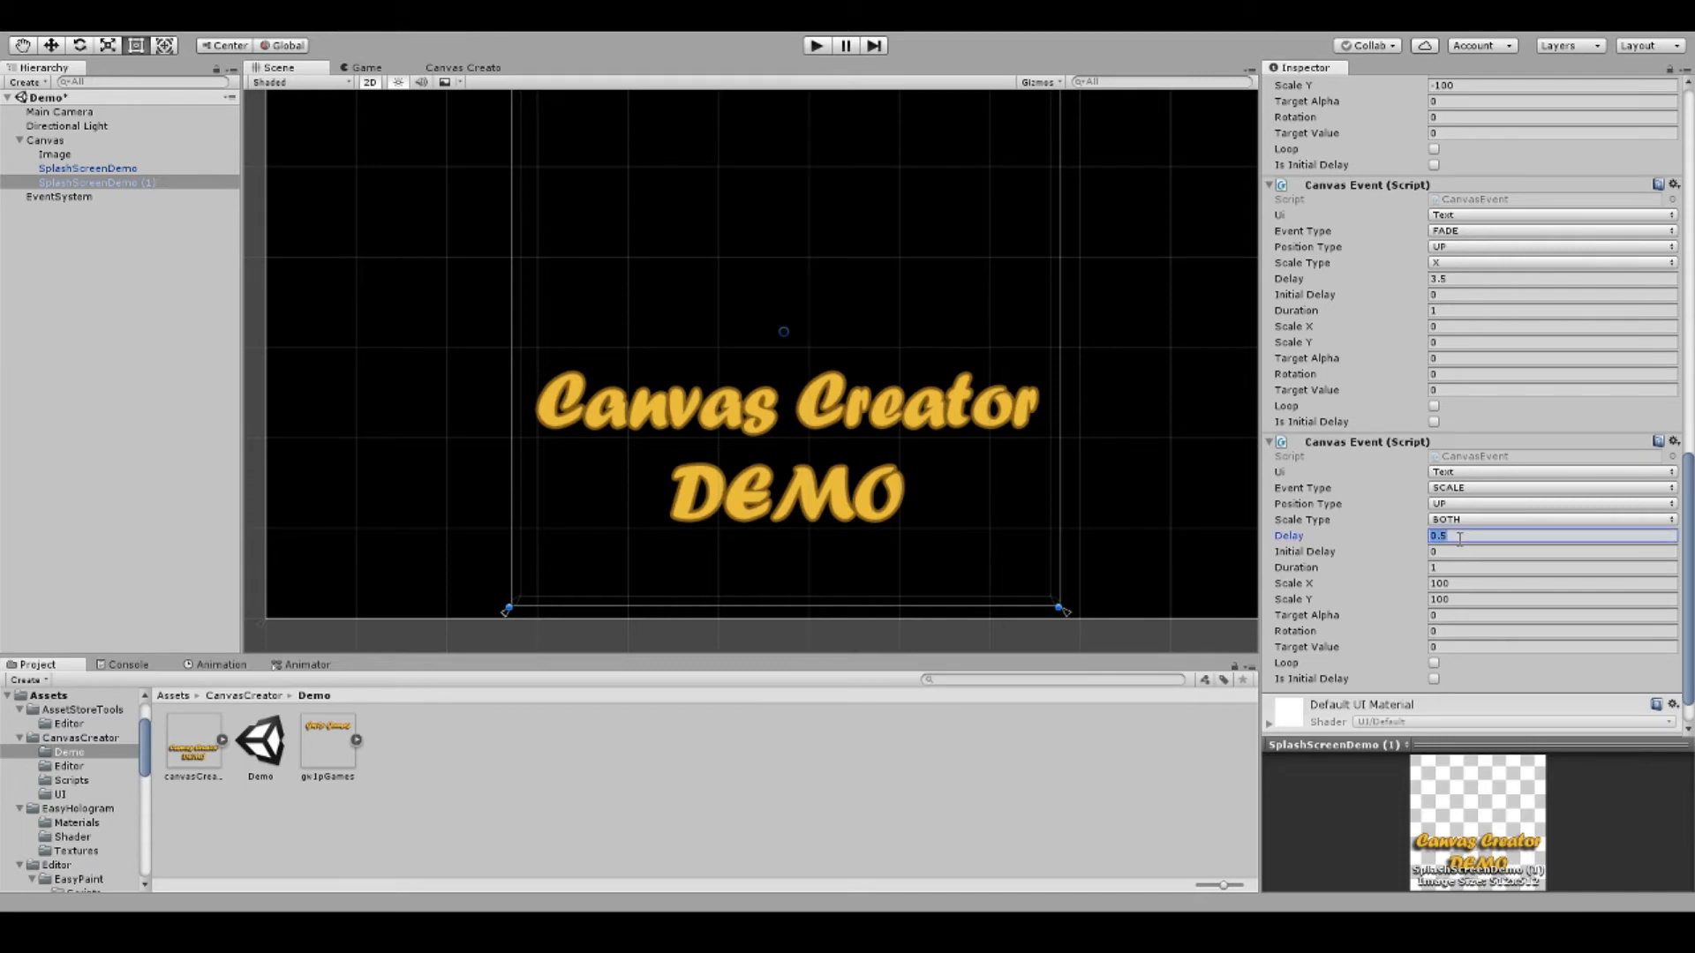
{"action": "type", "text": "1"}
{"action": "key", "text": "Return"}
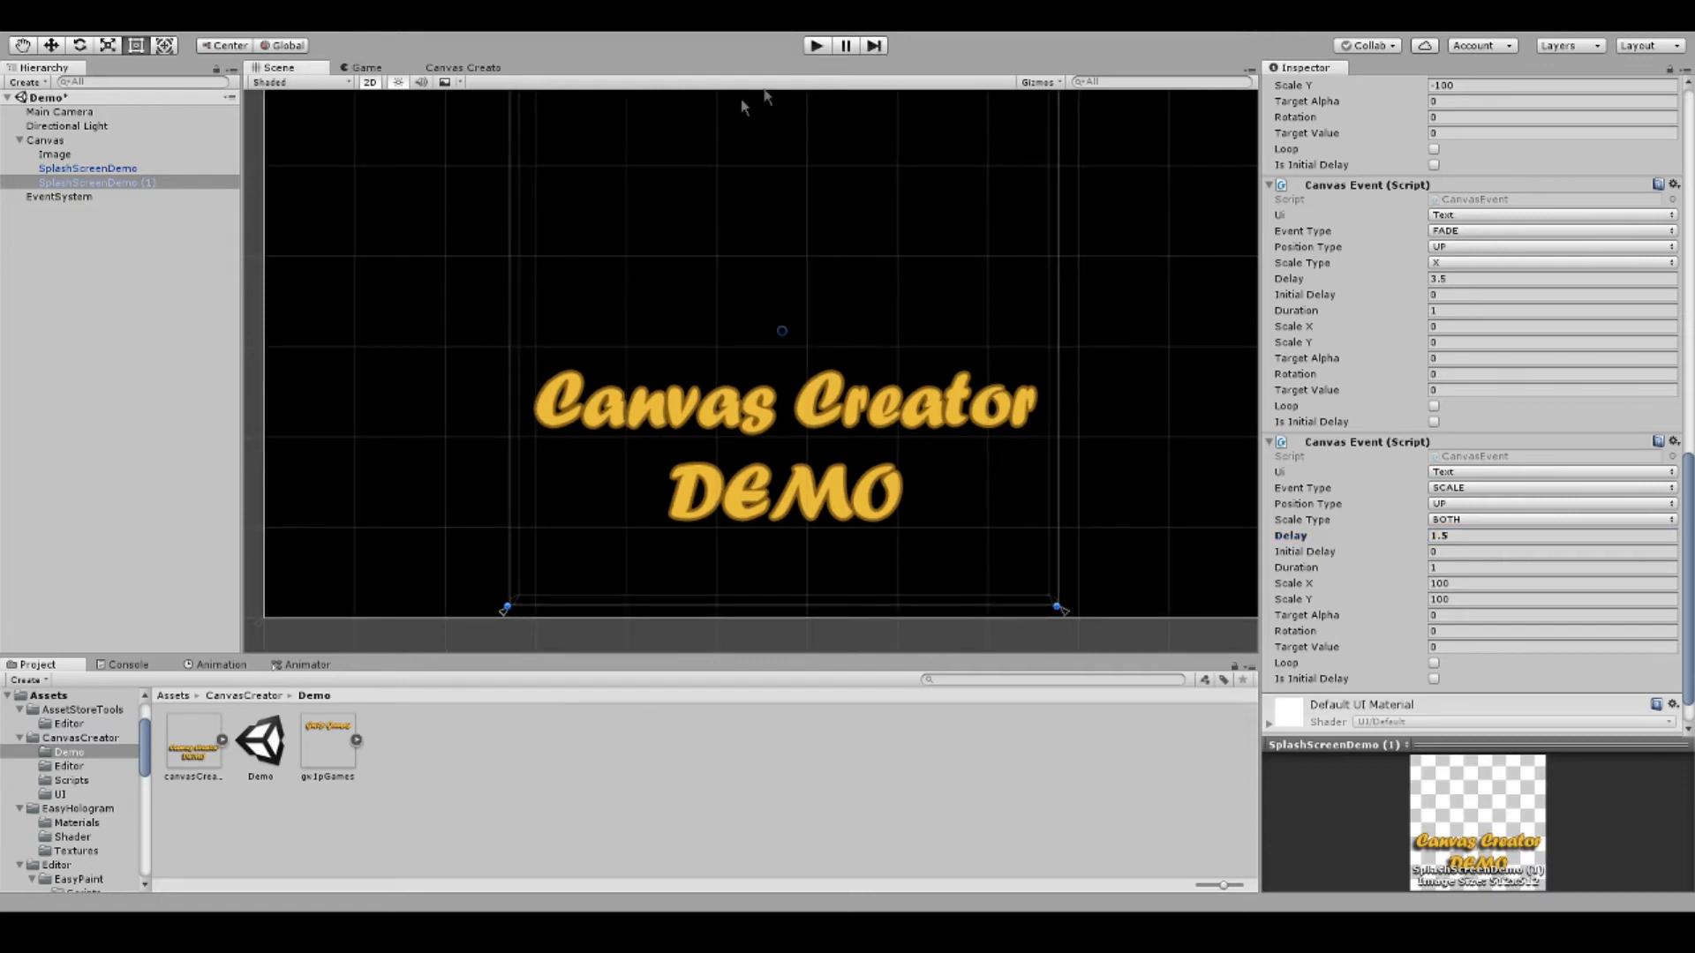
Collapse the Canvas Controller's events list and set the second splash image's Canvas Group alpha to 0.
{"action": "middle_click_drag", "start_coordinate": [746, 100], "coordinate": [720, 145]}
{"action": "scroll", "coordinate": [1389, 247], "scroll_direction": "up", "scroll_amount": 16}
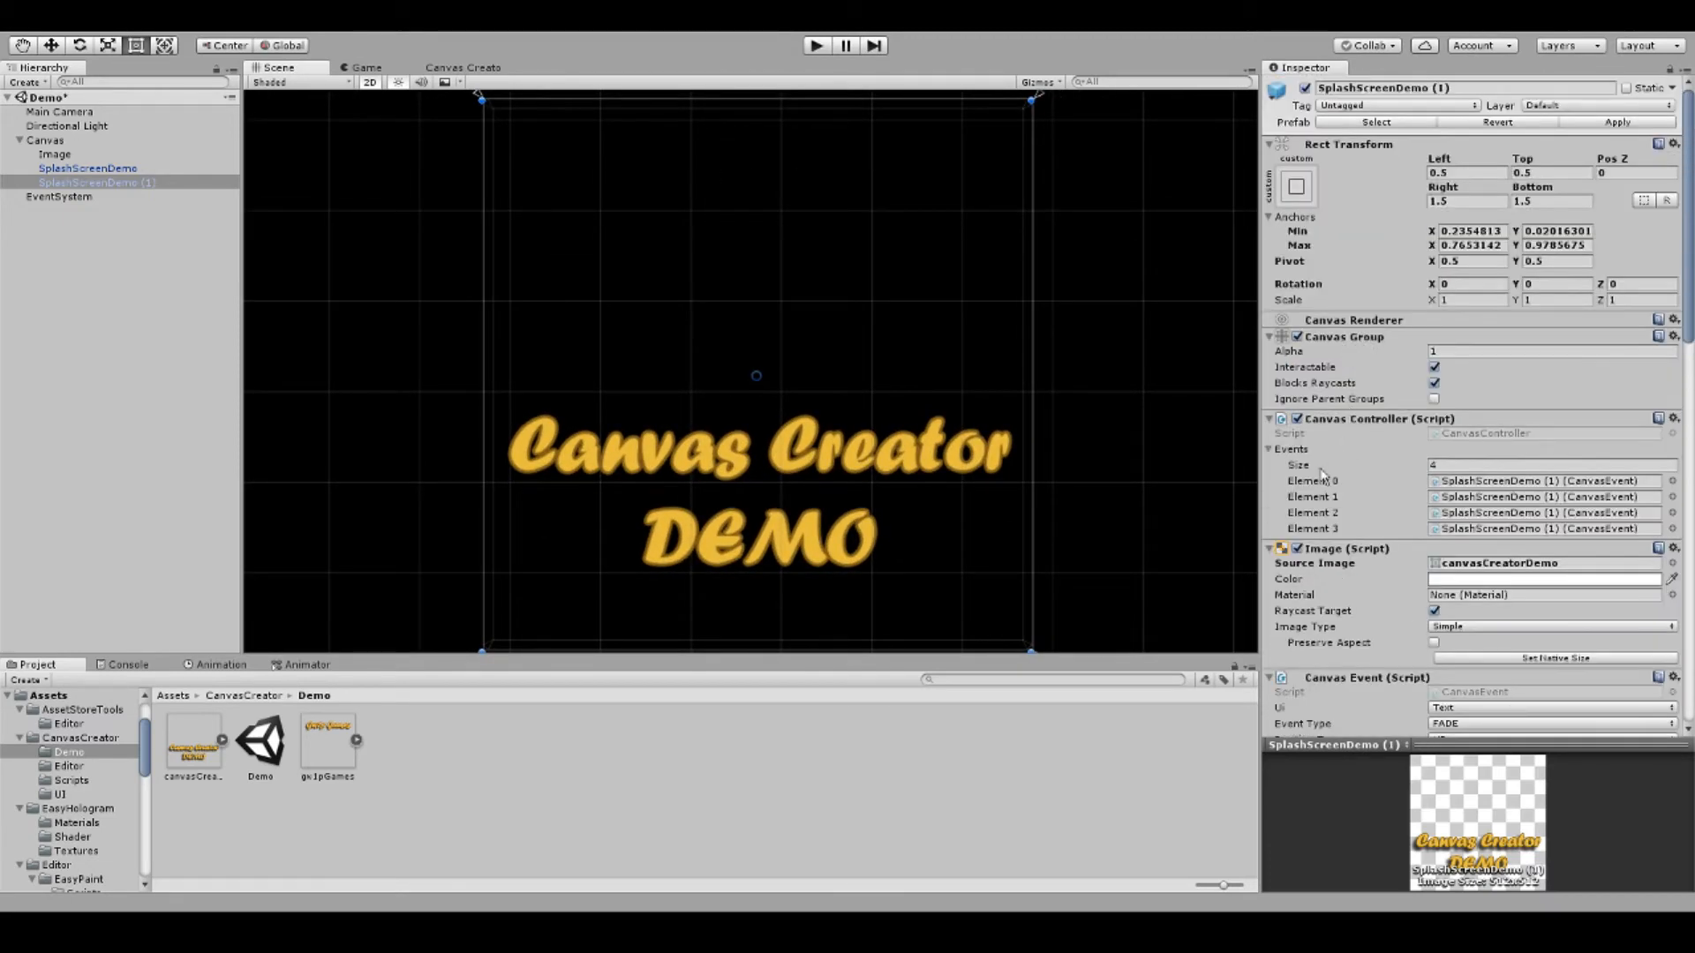
{"action": "left_click", "coordinate": [1270, 449]}
{"action": "left_click_drag", "start_coordinate": [1304, 355], "coordinate": [791, 321]}
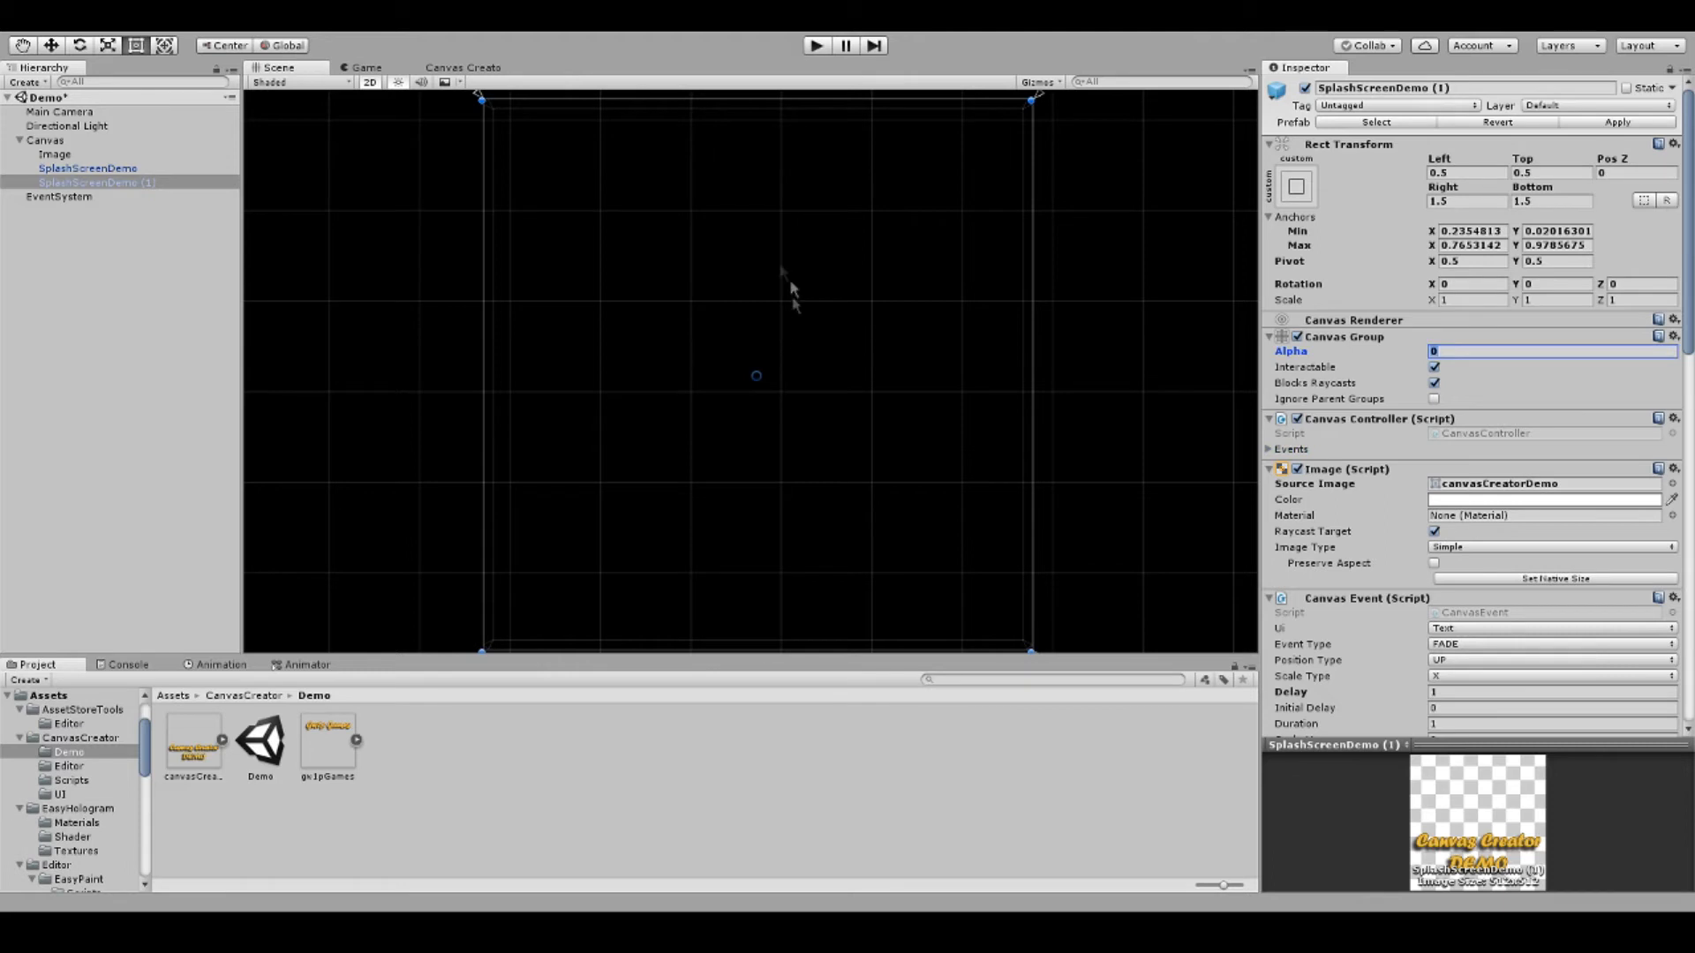
Play the scene twice to check the timing of both splash images, stopping playback after each run.
{"action": "left_click", "coordinate": [816, 46]}
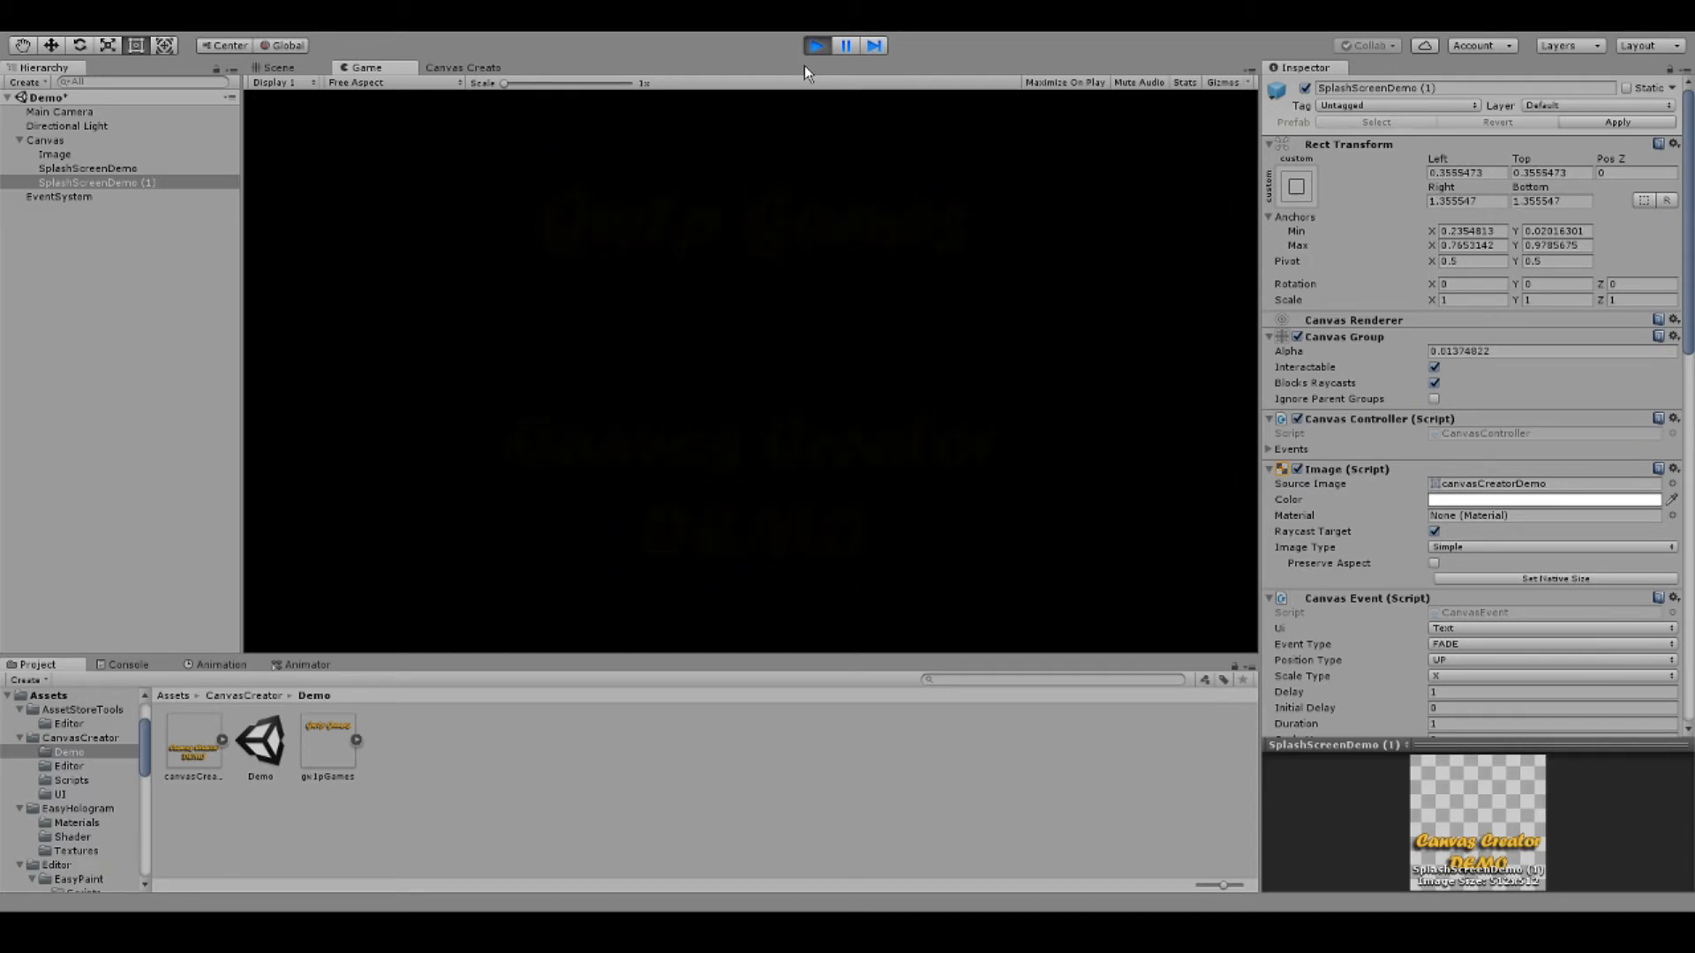
{"action": "scroll", "coordinate": [1528, 313], "scroll_direction": "down", "scroll_amount": 10}
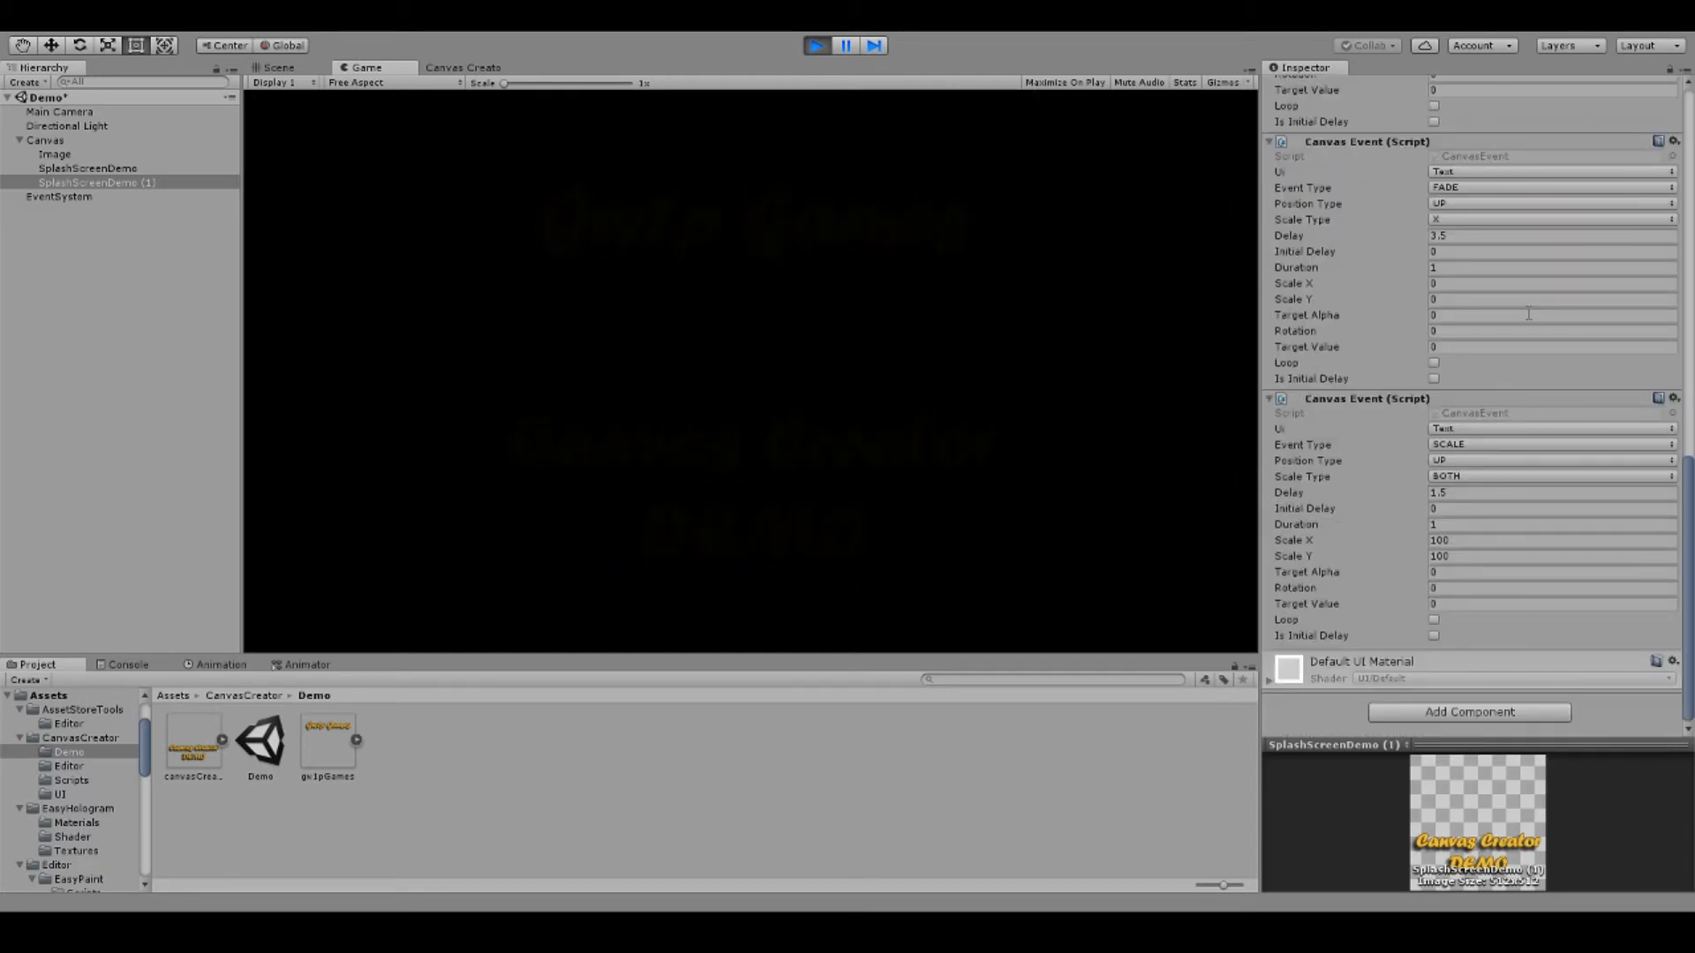
{"action": "left_click", "coordinate": [817, 46]}
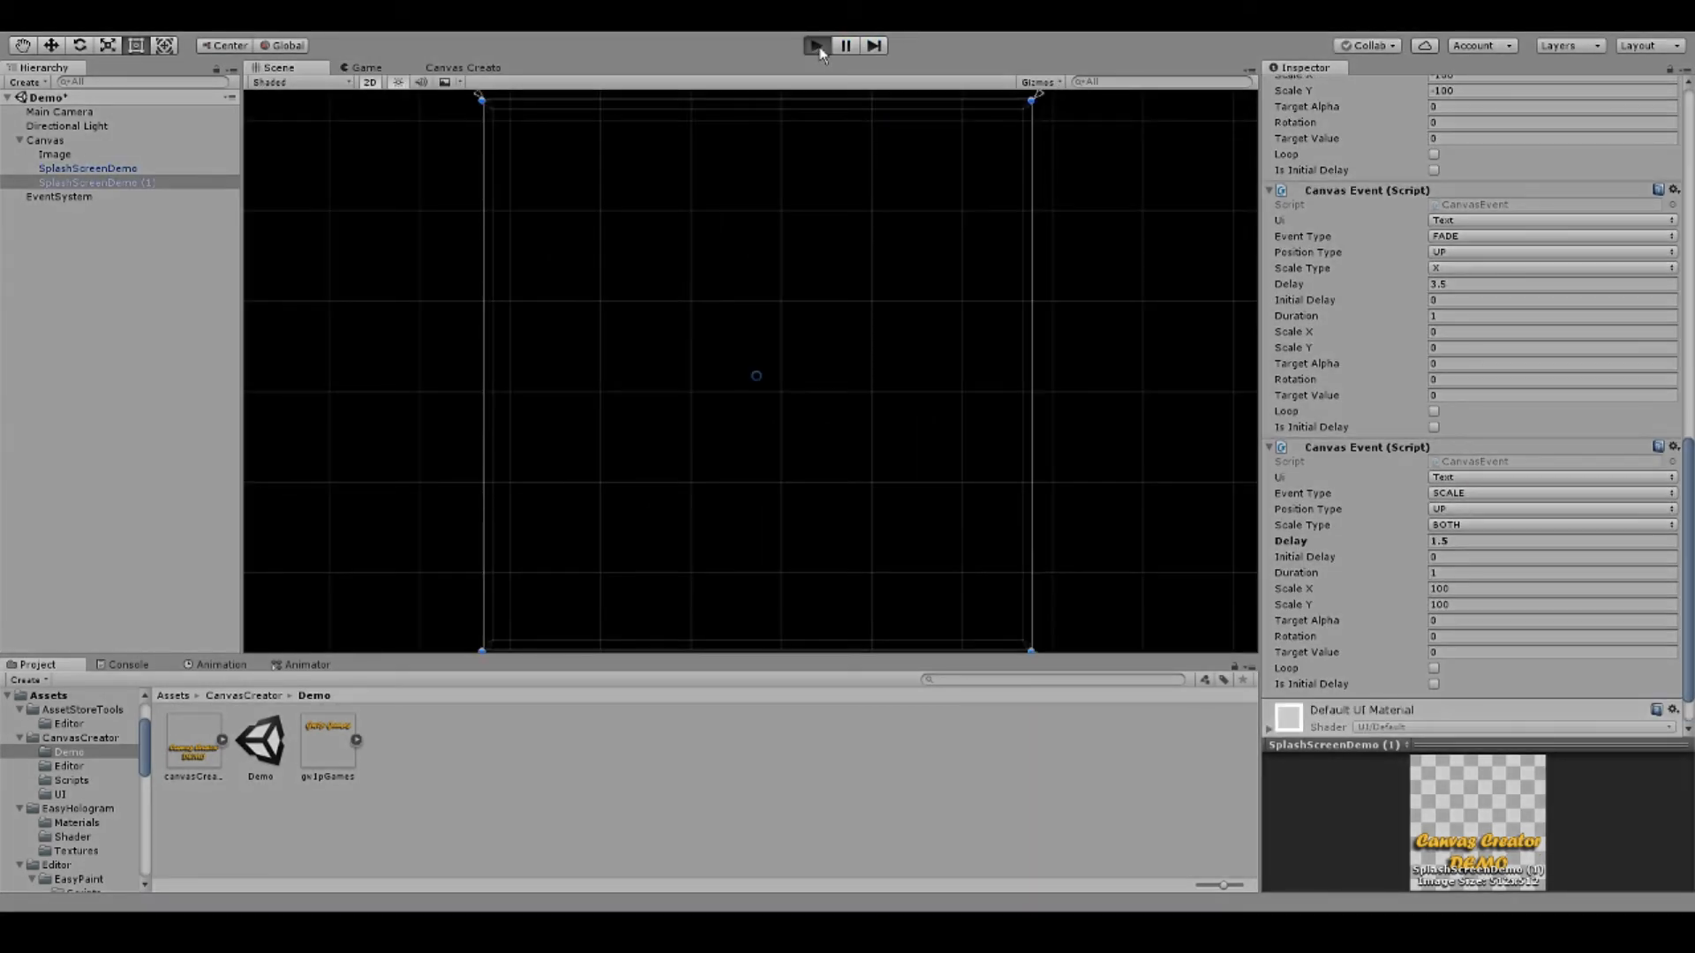
{"action": "key", "text": "ctrl+p"}
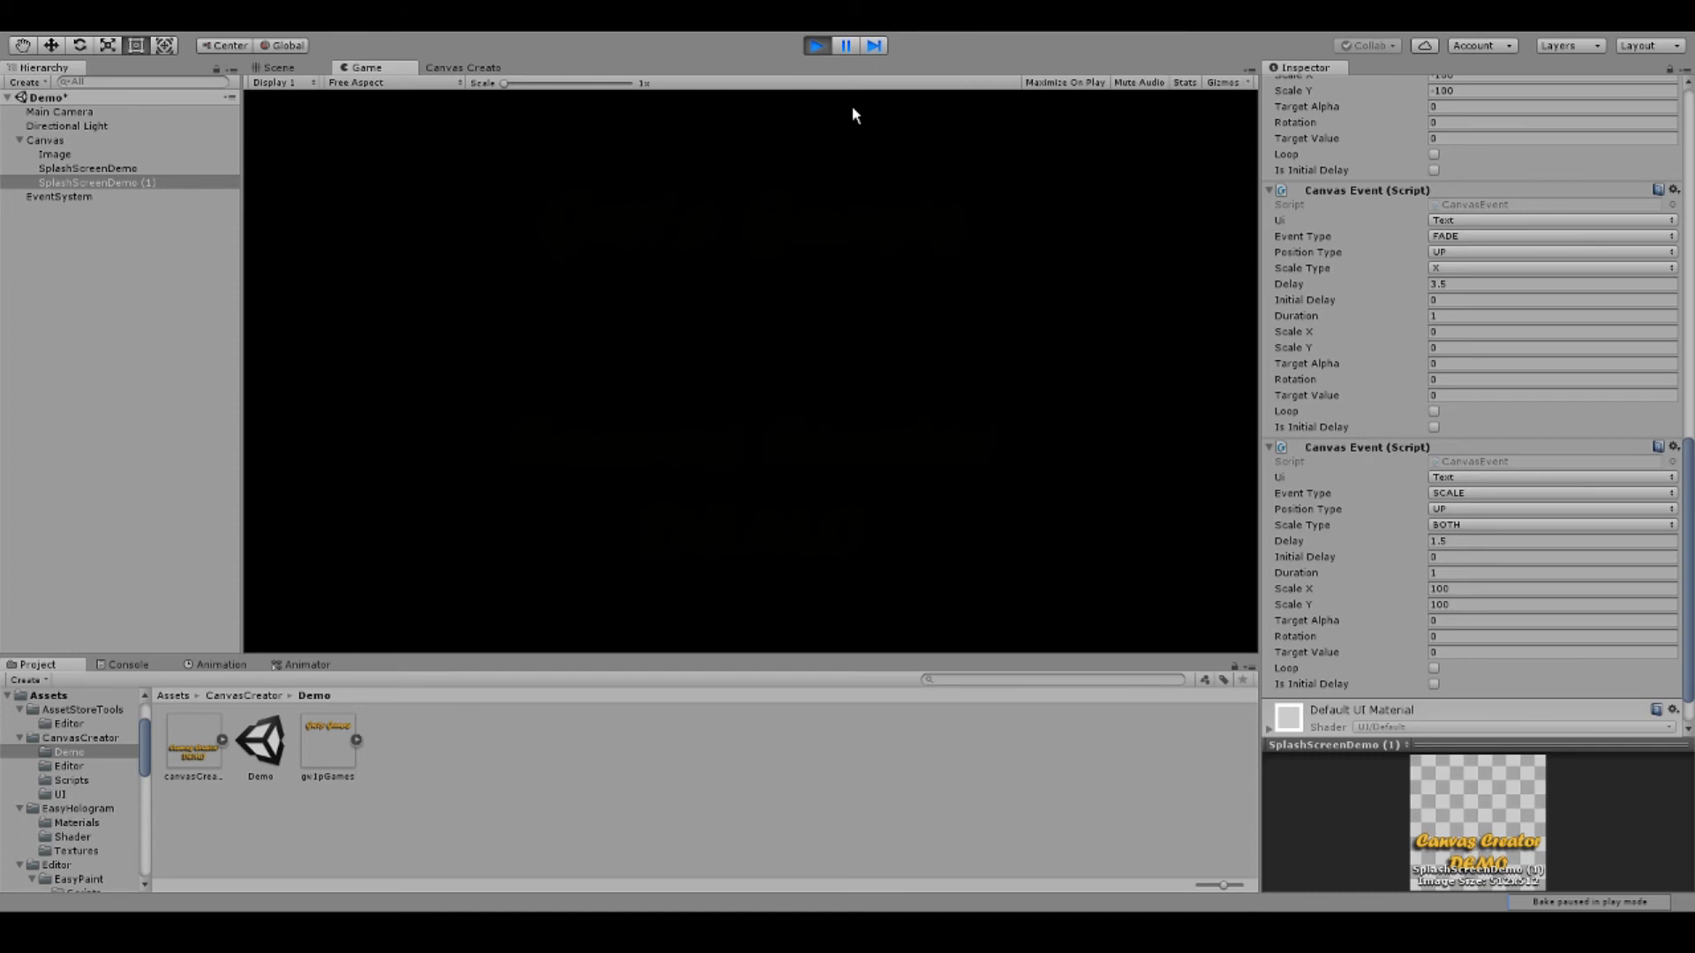
{"action": "left_click", "coordinate": [815, 47]}
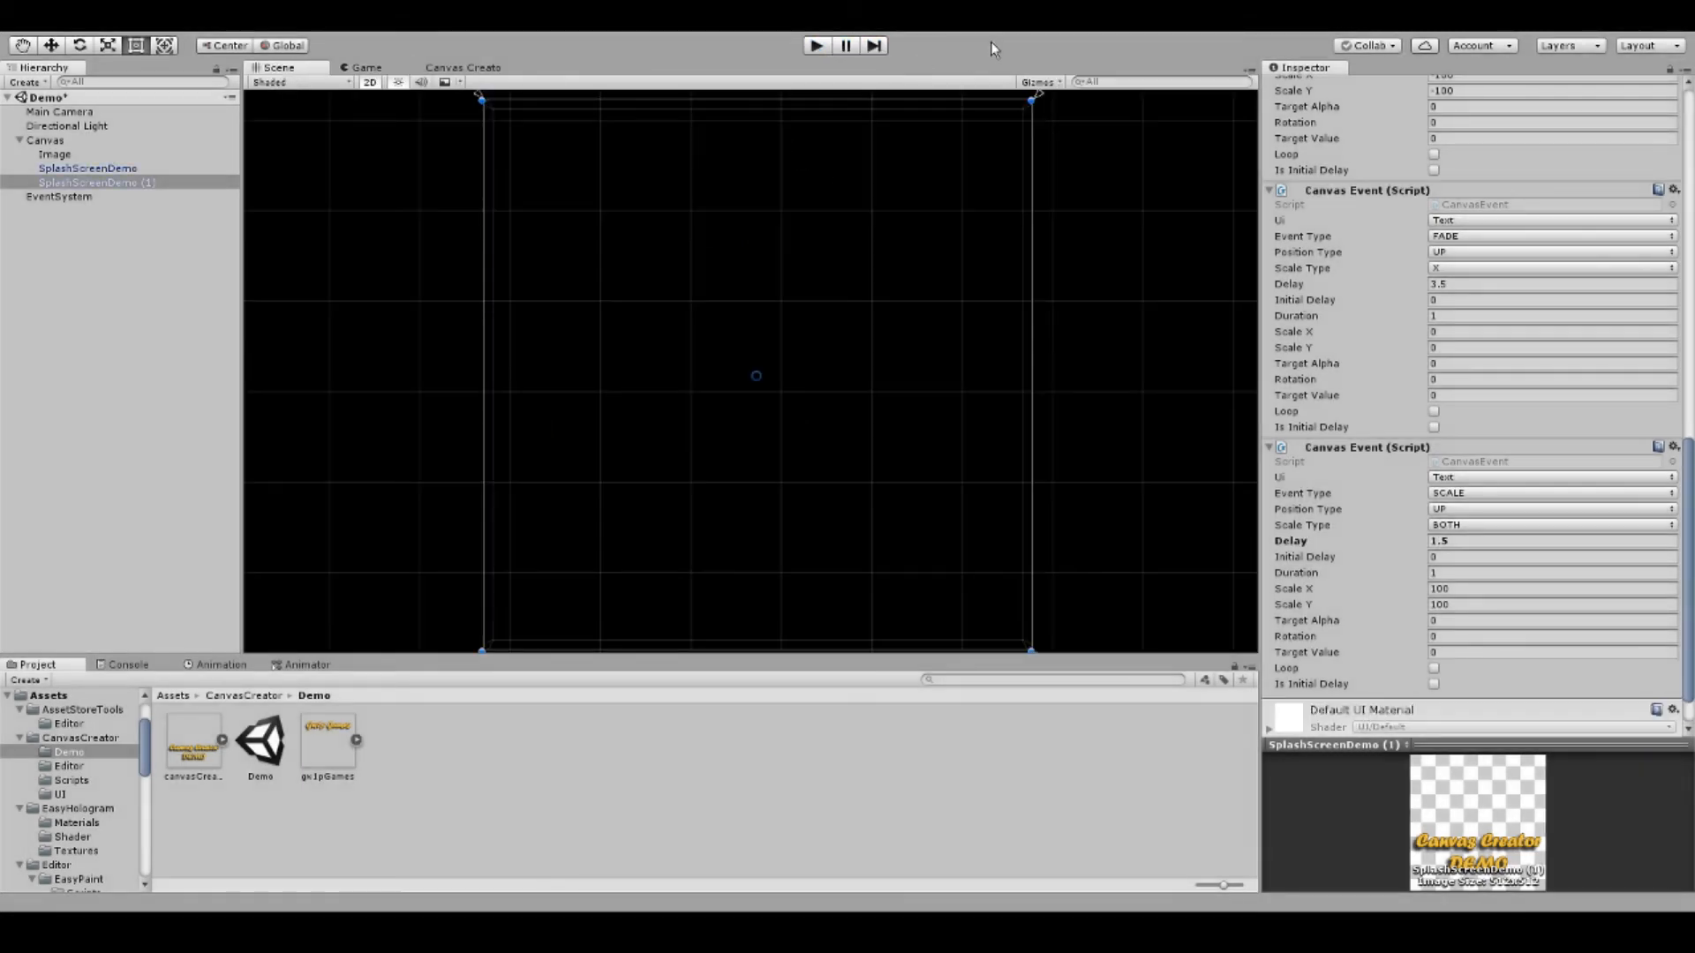
Add two Scale nodes to the empty Canvas Creator graph and place them side by side.
{"action": "left_click", "coordinate": [447, 67]}
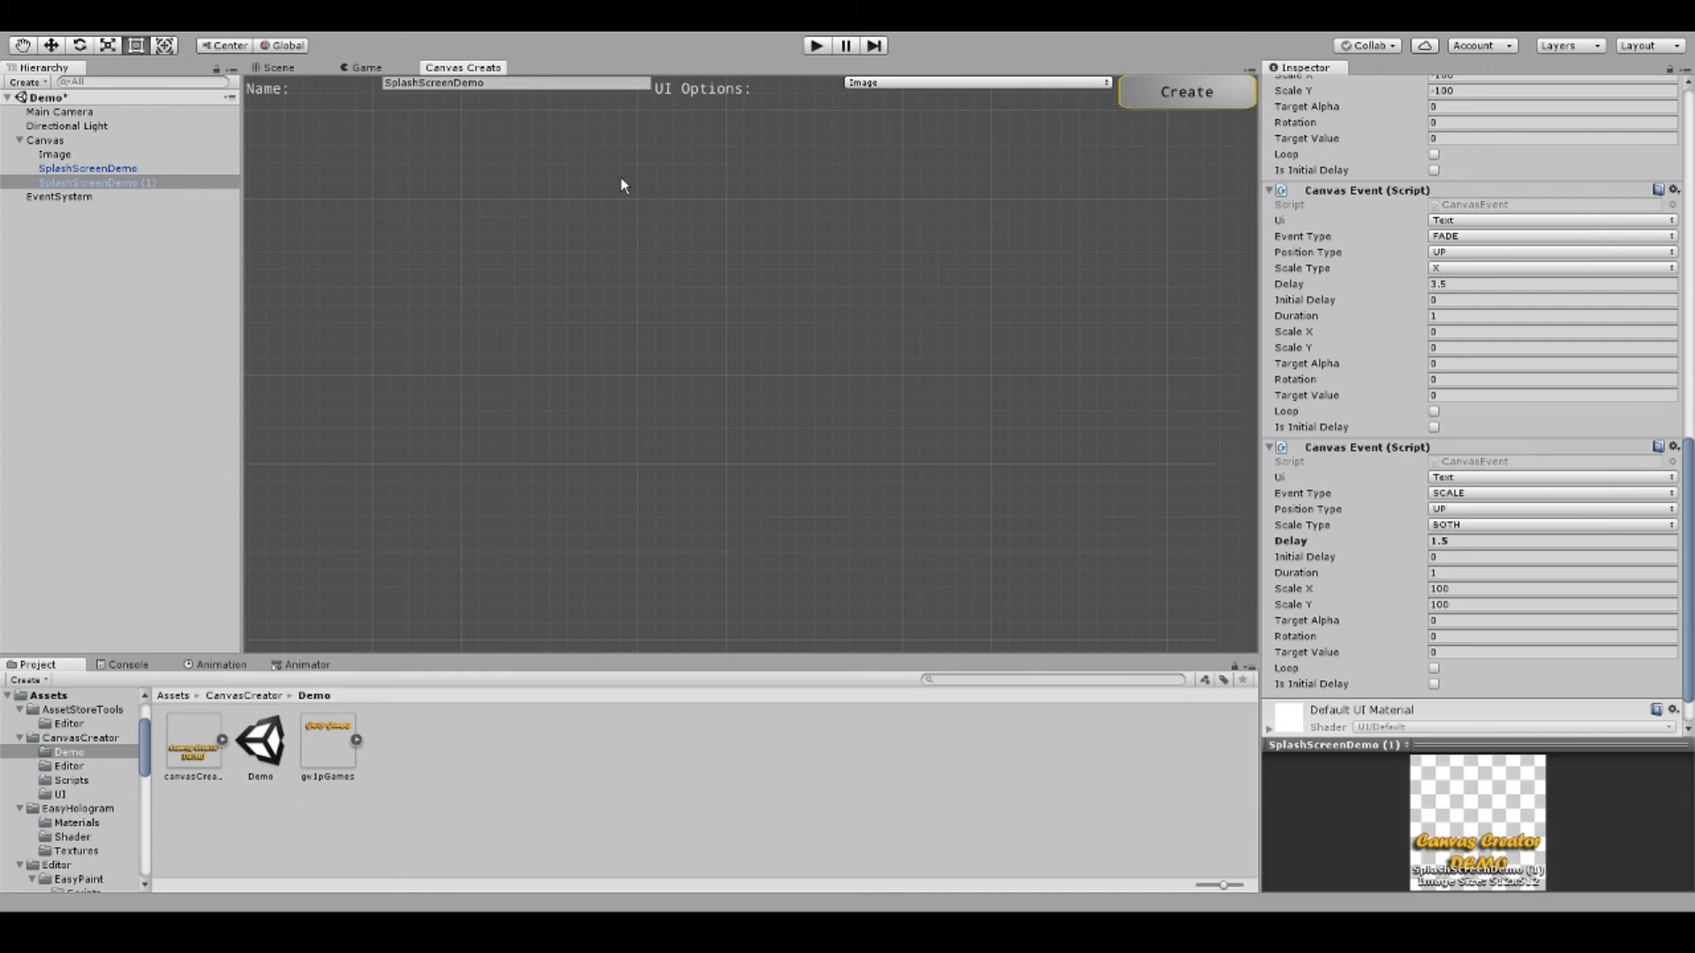
{"action": "scroll", "coordinate": [1366, 350], "scroll_direction": "up", "scroll_amount": 10}
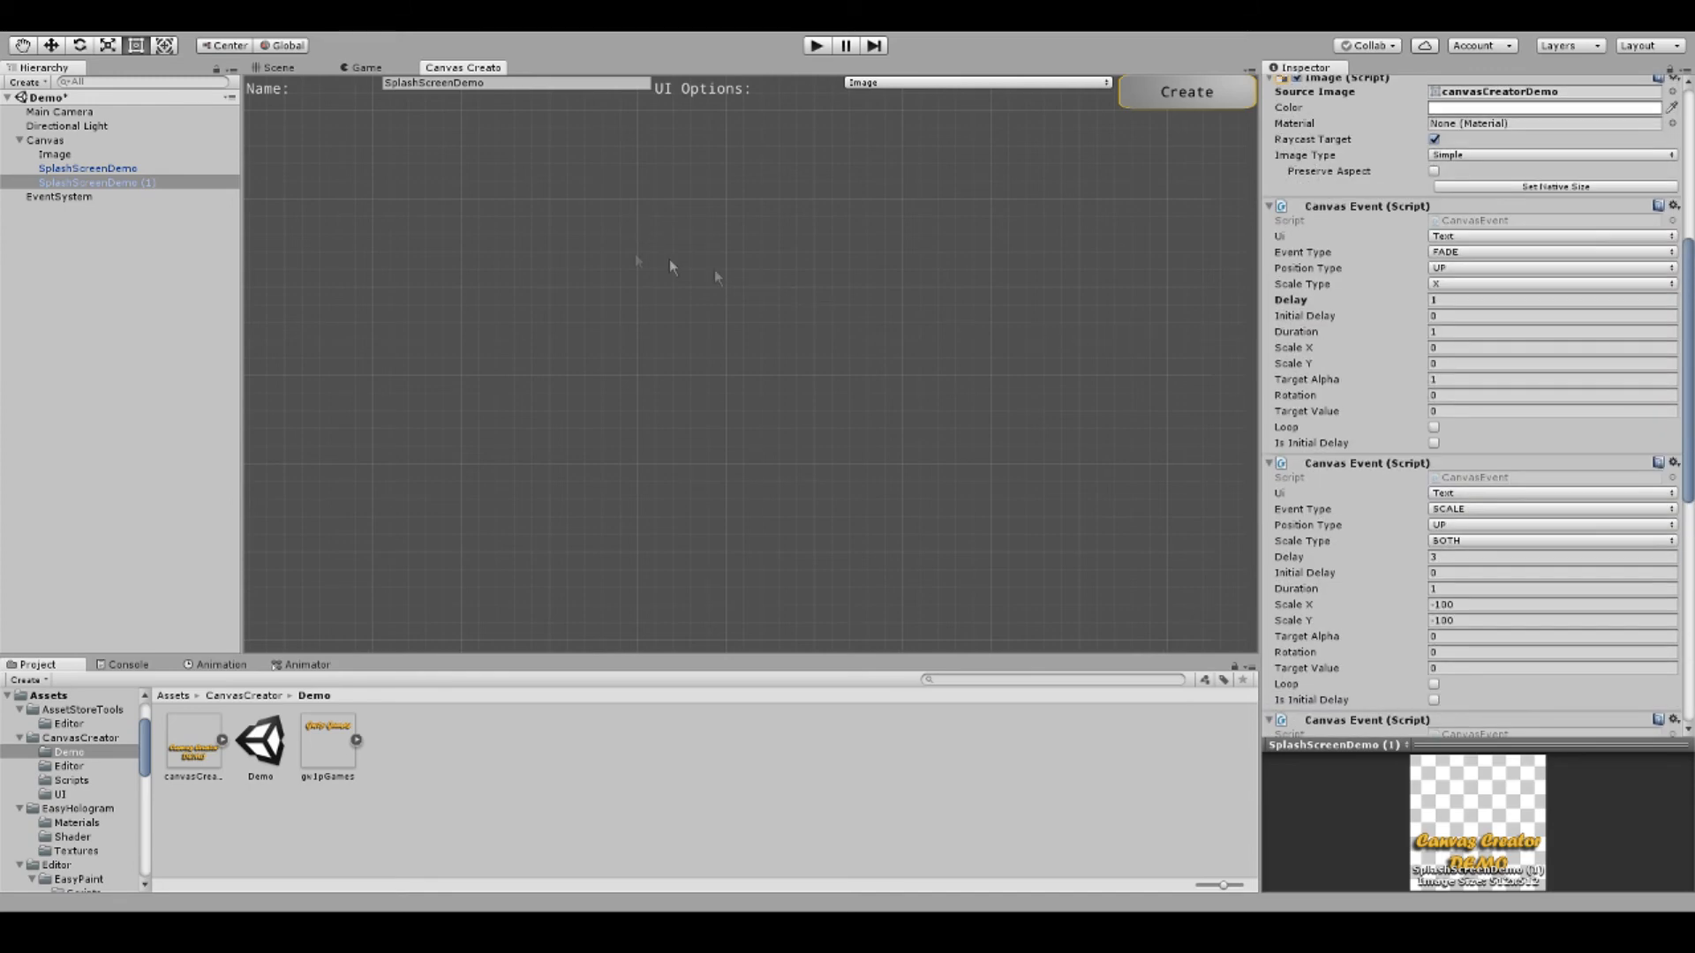
{"action": "key", "text": "s"}
{"action": "left_click_drag", "start_coordinate": [625, 288], "coordinate": [528, 269]}
{"action": "key", "text": "s"}
{"action": "left_click_drag", "start_coordinate": [844, 276], "coordinate": [807, 279]}
{"action": "left_click", "coordinate": [818, 369]}
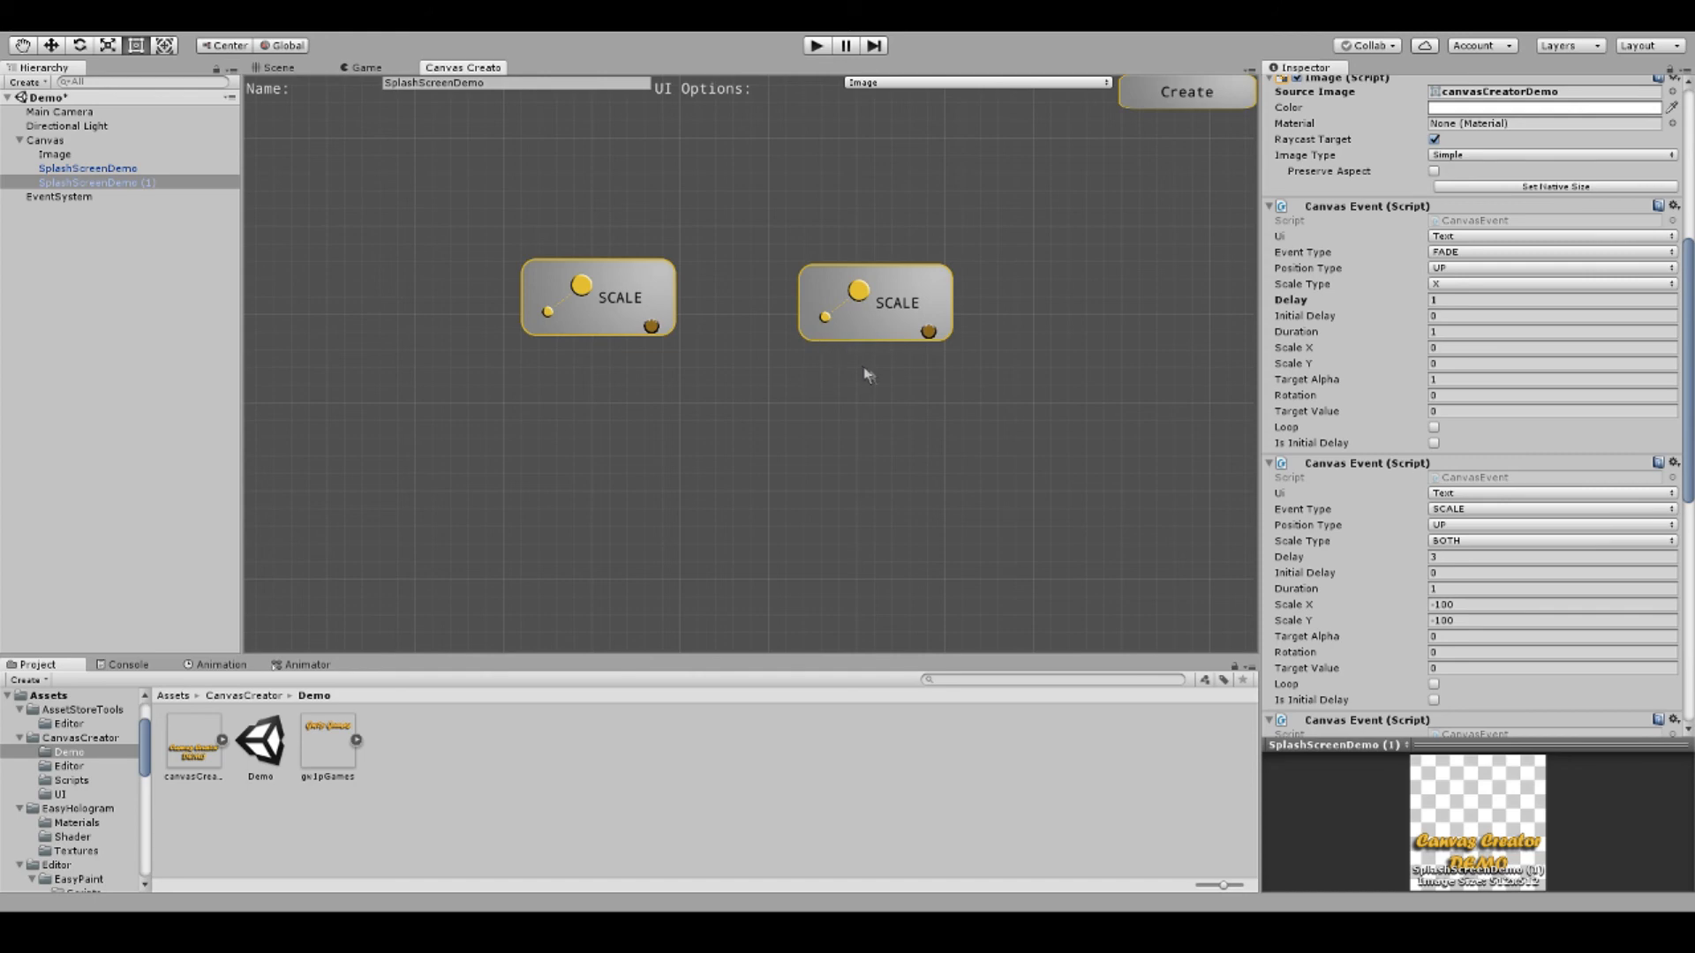